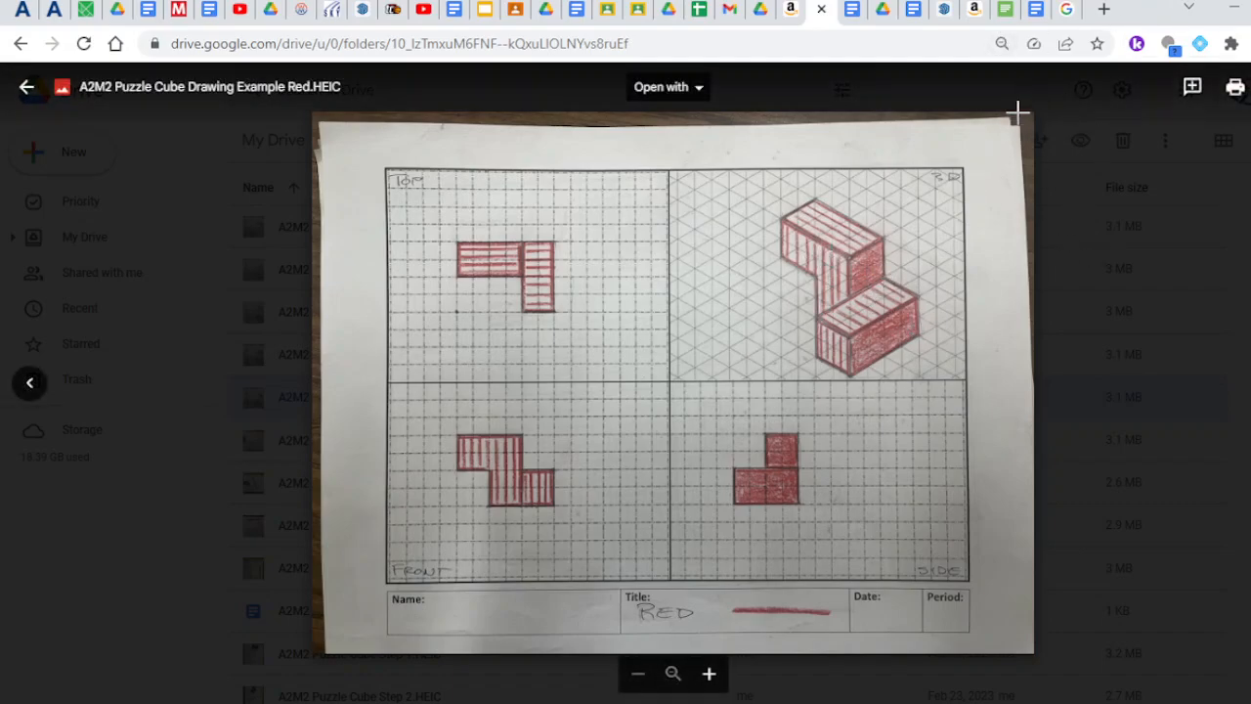
# Switch to SketchUp and draw a 40.3 mm line from the origin along the red axis.
pyautogui.click(945, 12)
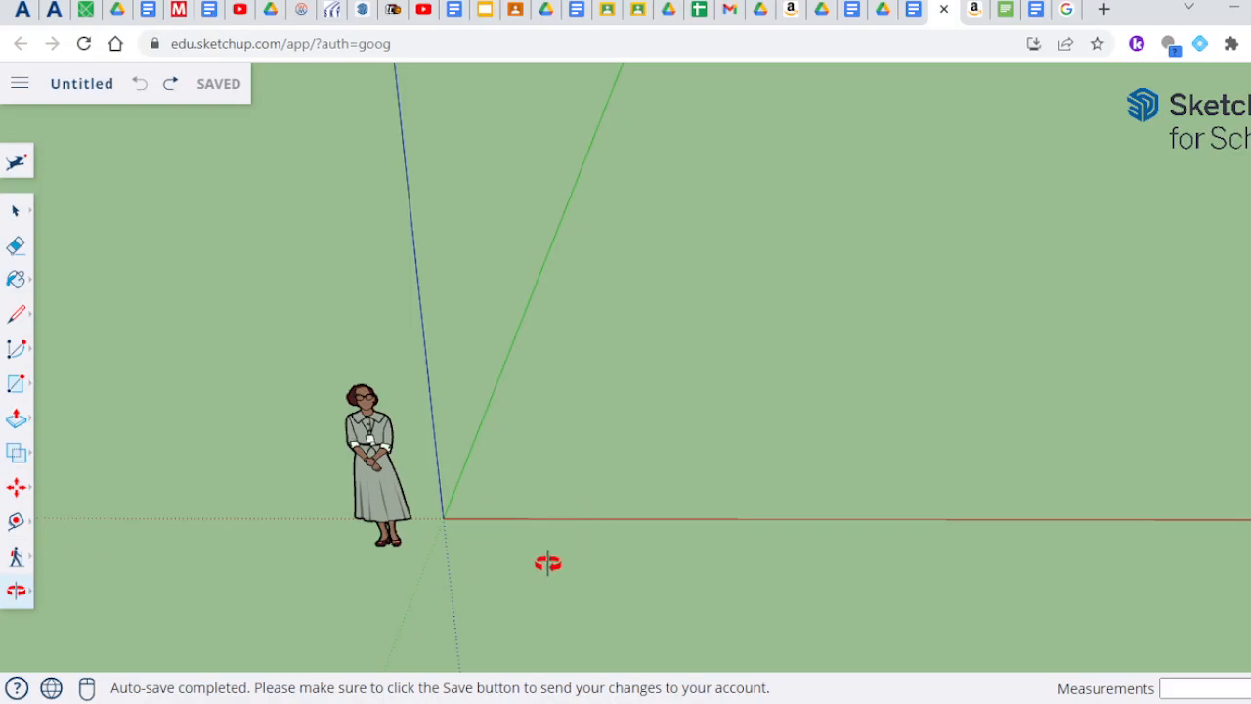
pyautogui.moveTo(480, 586); pyautogui.dragTo(541, 499)
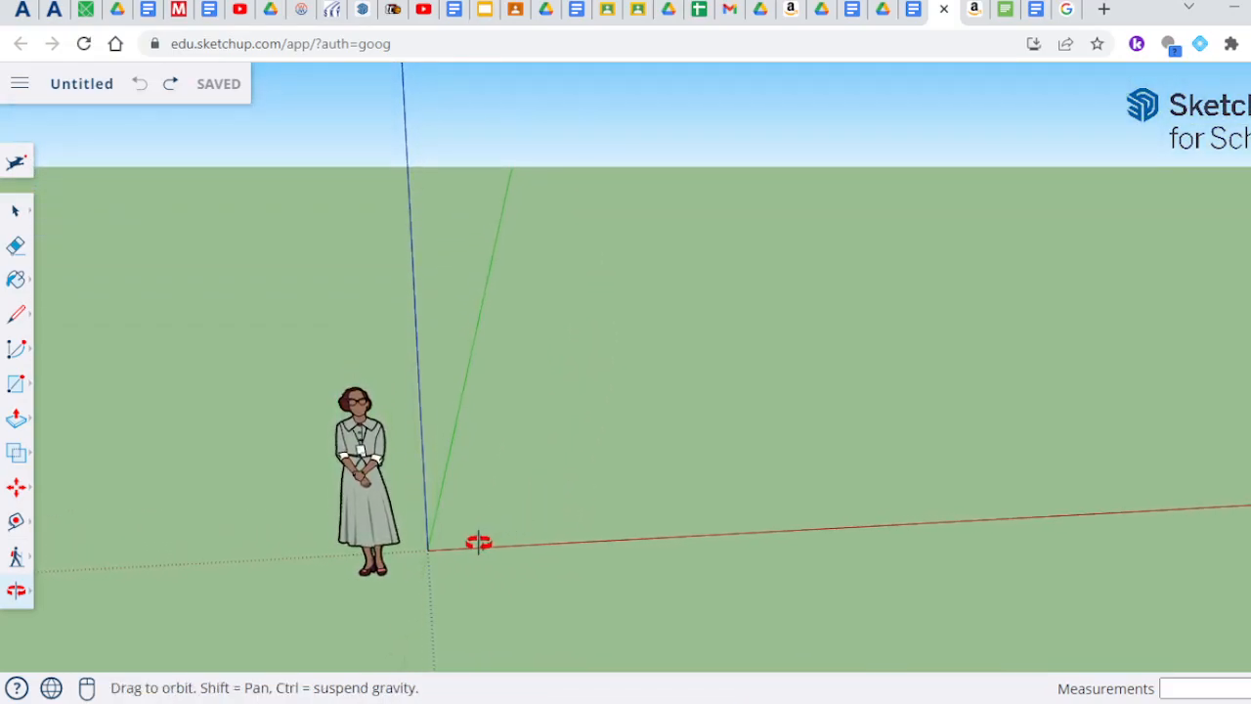
pyautogui.scroll(8, 479, 543)
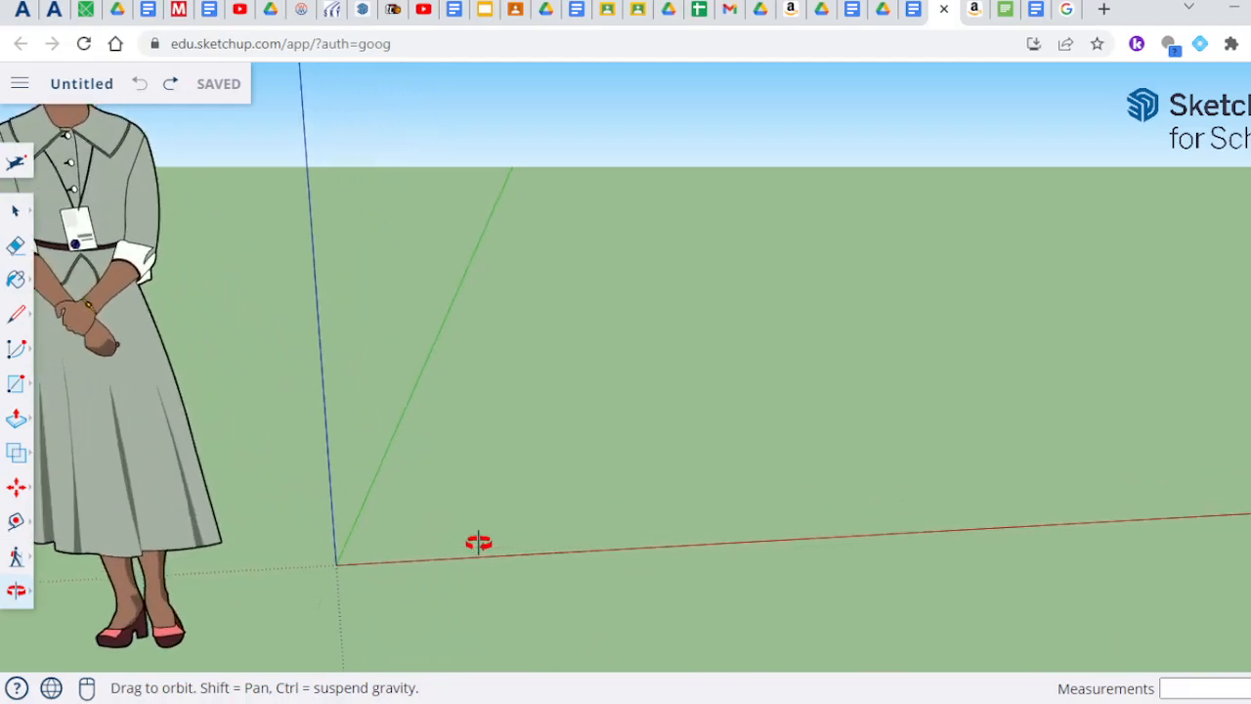
pyautogui.scroll(2, 257, 558)
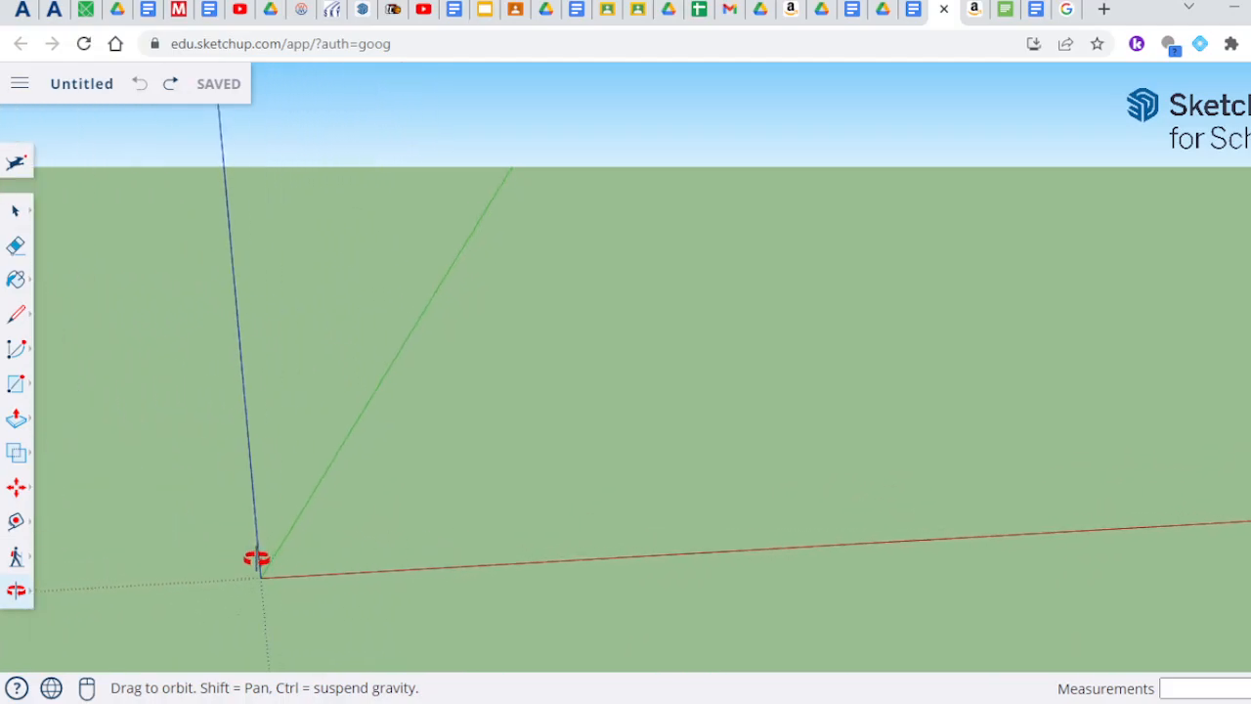
pyautogui.scroll(-3, 257, 558)
pyautogui.scroll(3, 256, 558)
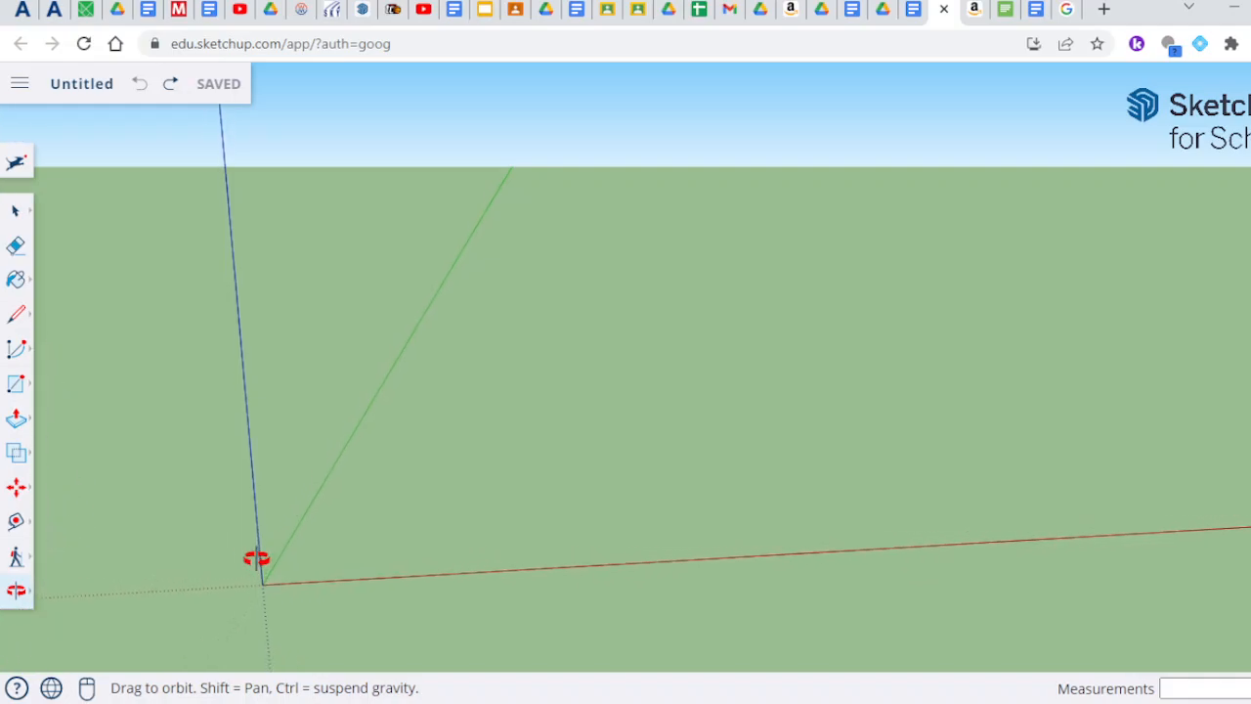
pyautogui.scroll(2, 356, 626)
pyautogui.scroll(2, 356, 626)
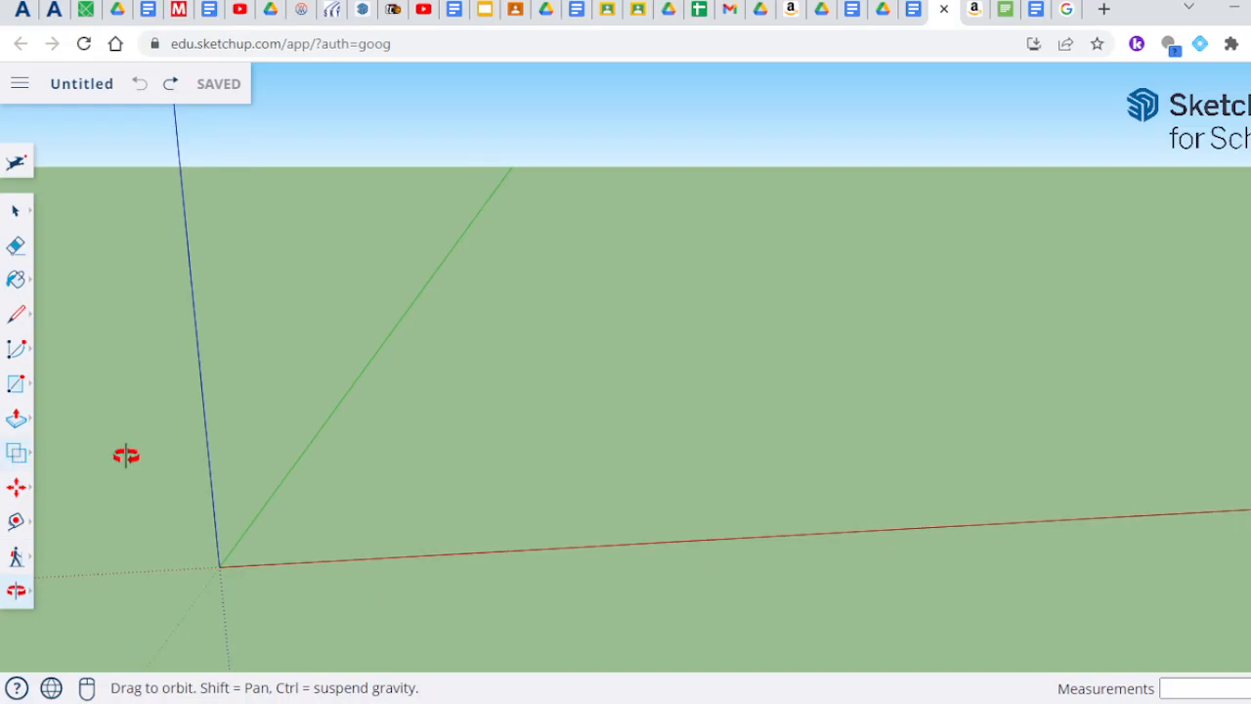
pyautogui.scroll(2, 126, 453)
pyautogui.scroll(-1, 127, 456)
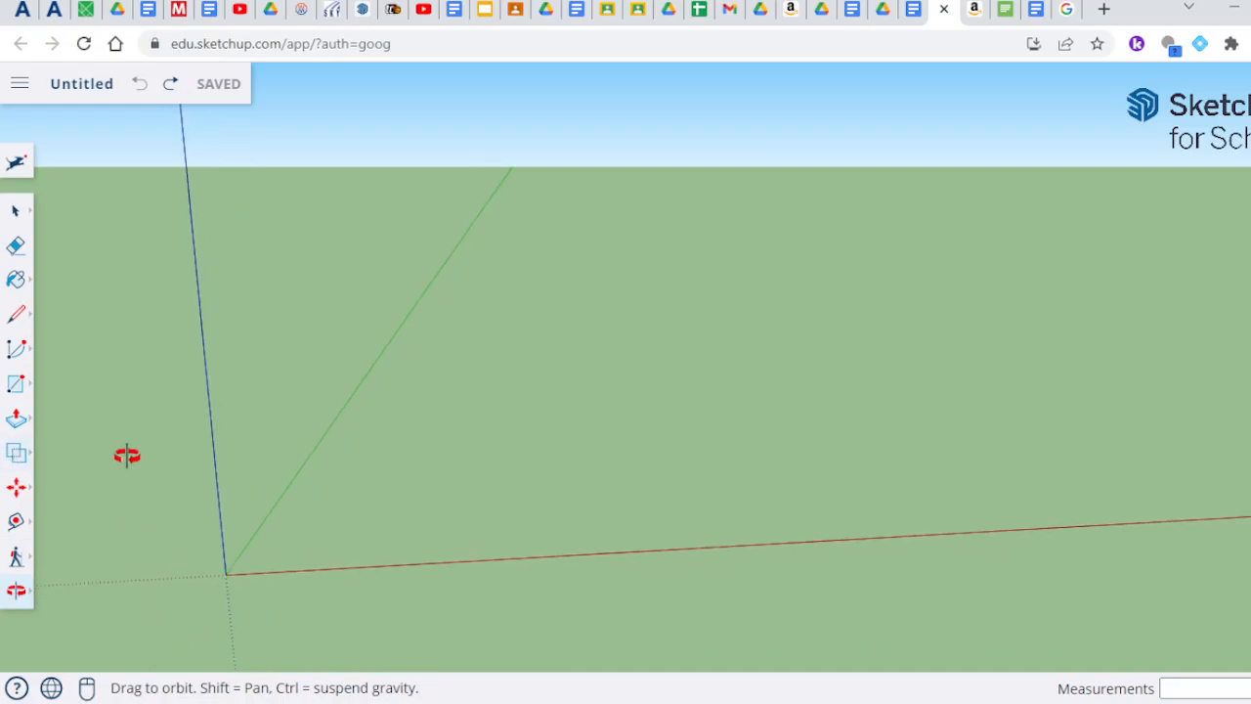
pyautogui.scroll(1, 127, 456)
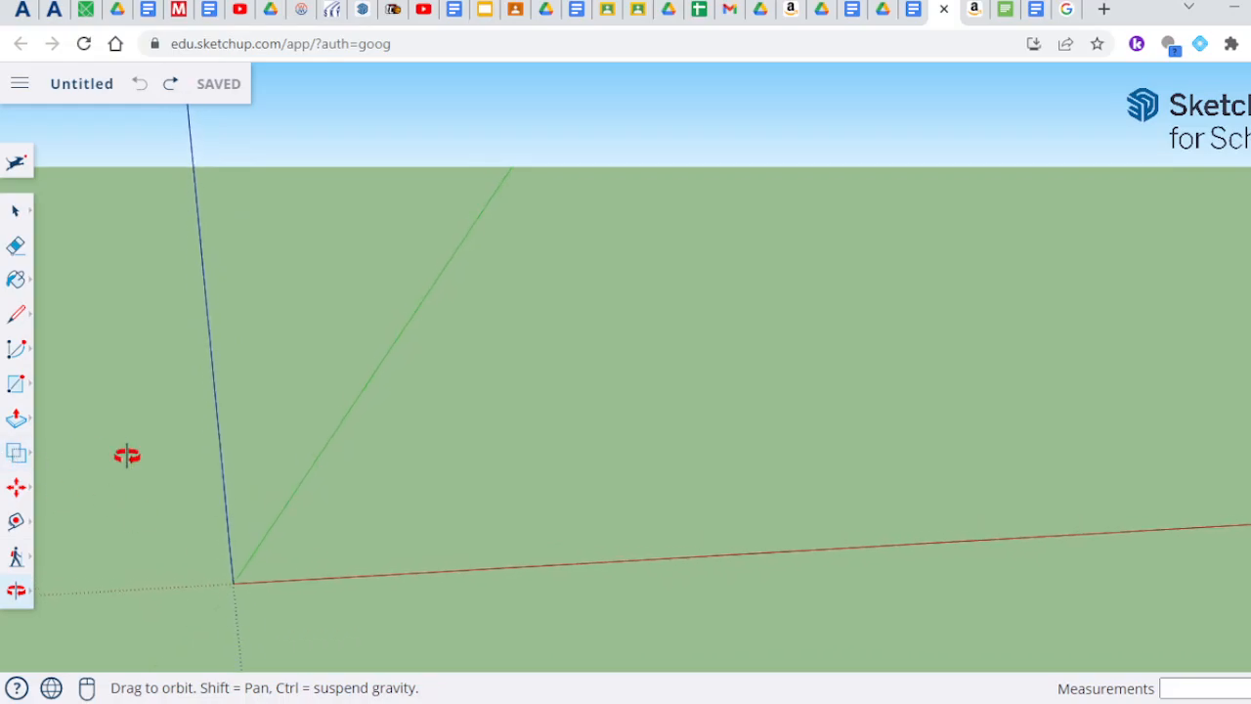
pyautogui.click(16, 317)
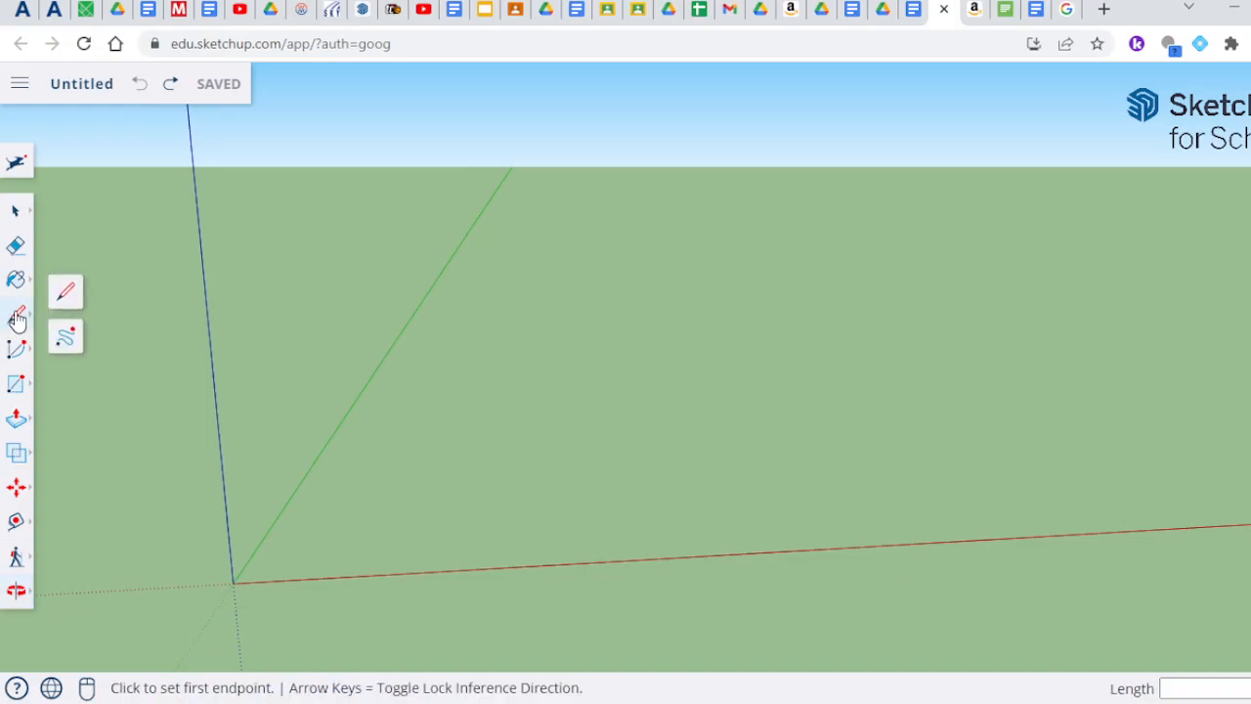
pyautogui.click(233, 584)
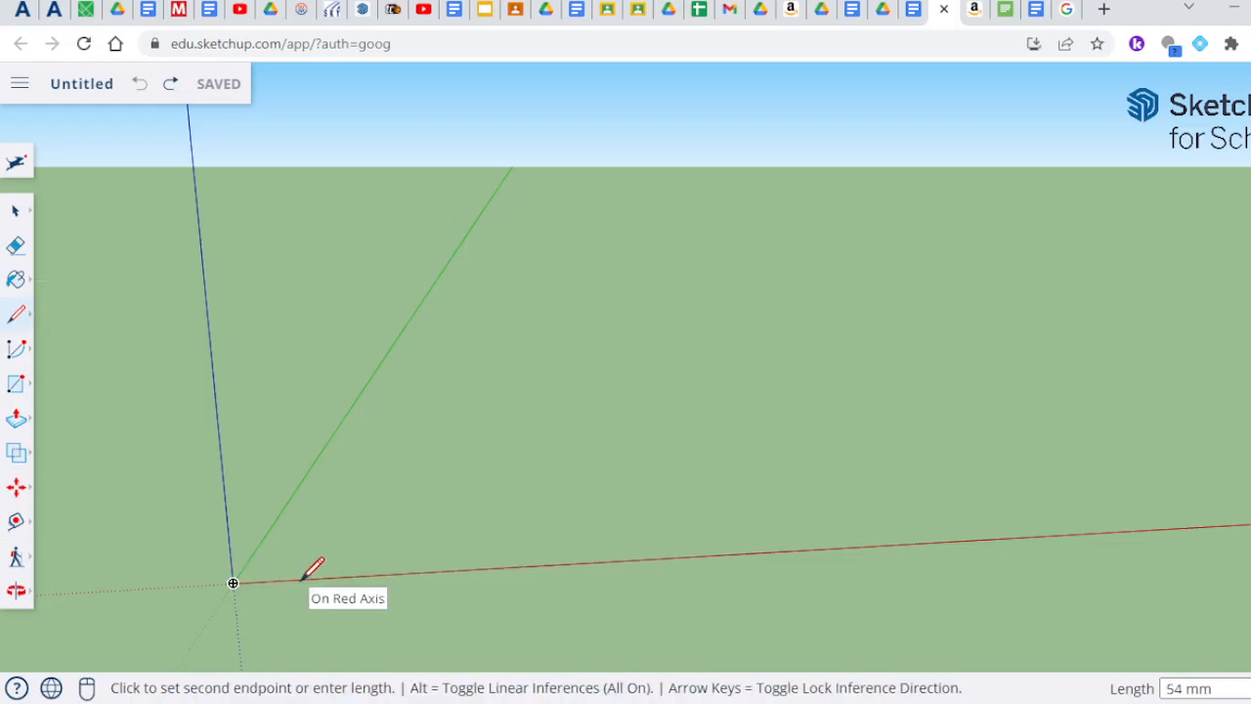
pyautogui.write('40.3')
pyautogui.press('Return')
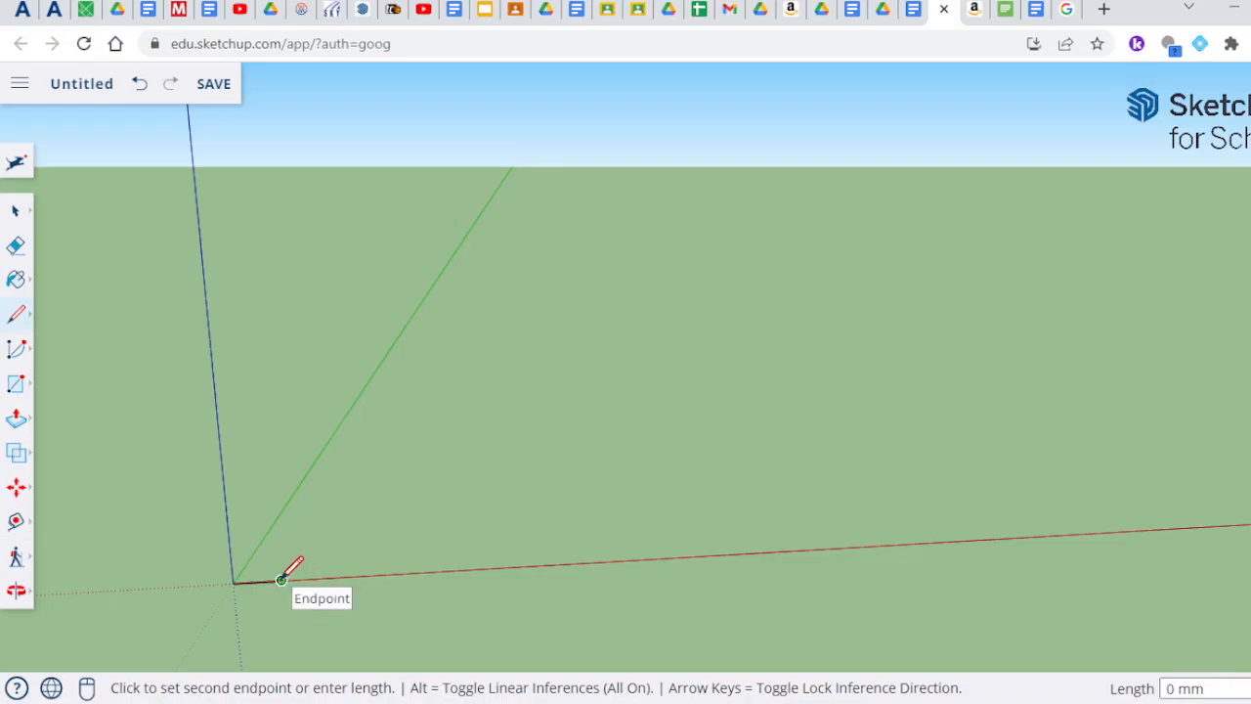
# Draw a 40.3 mm line from the origin along the green axis and close the outline into a square face.
pyautogui.click(235, 581)
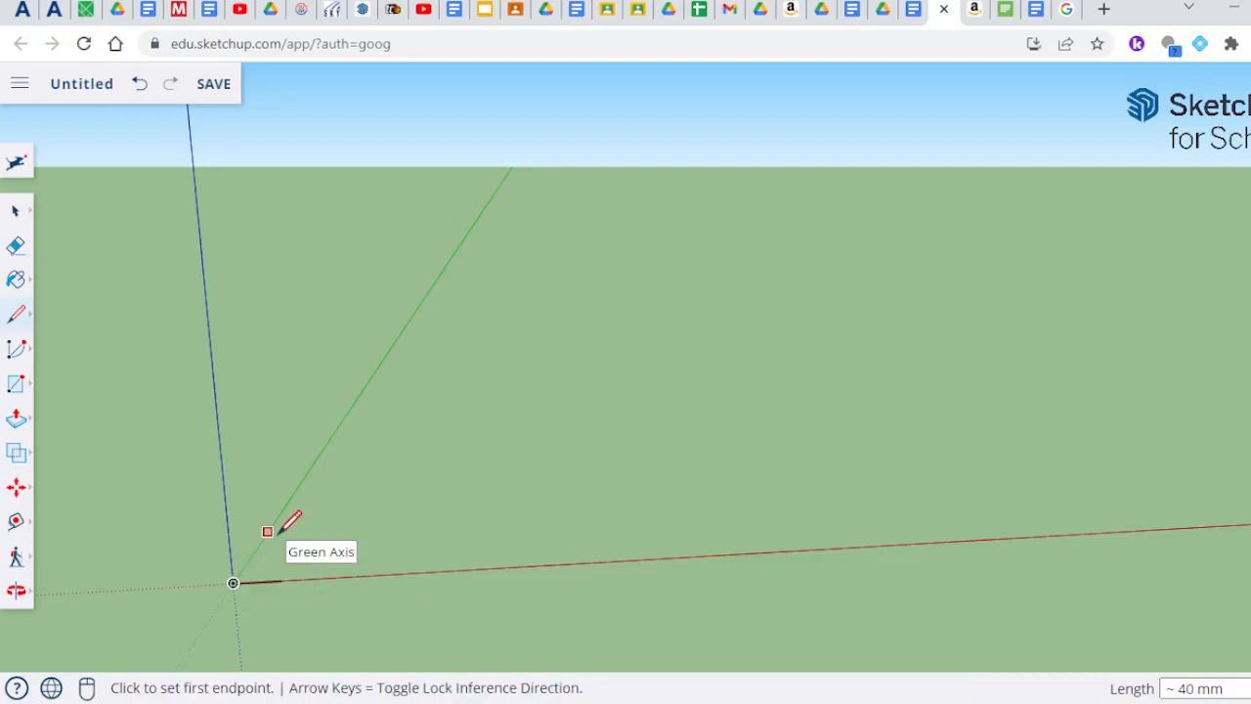
pyautogui.write('40.3')
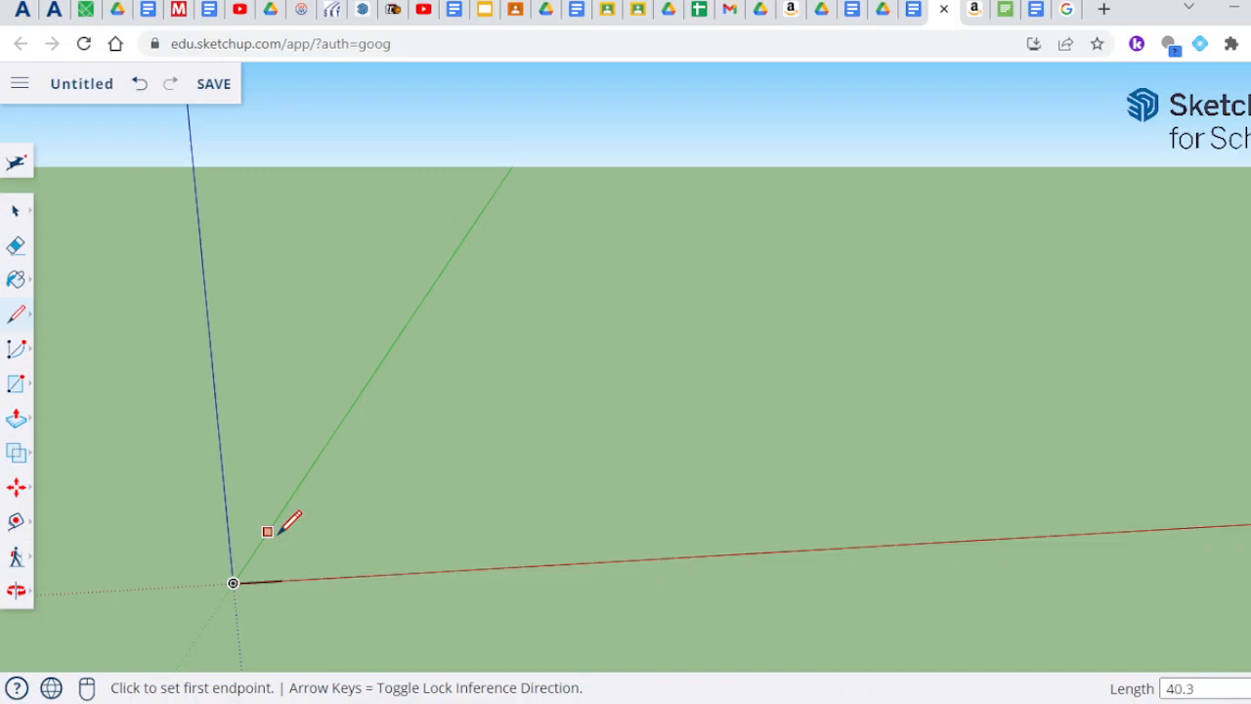
pyautogui.click(279, 533)
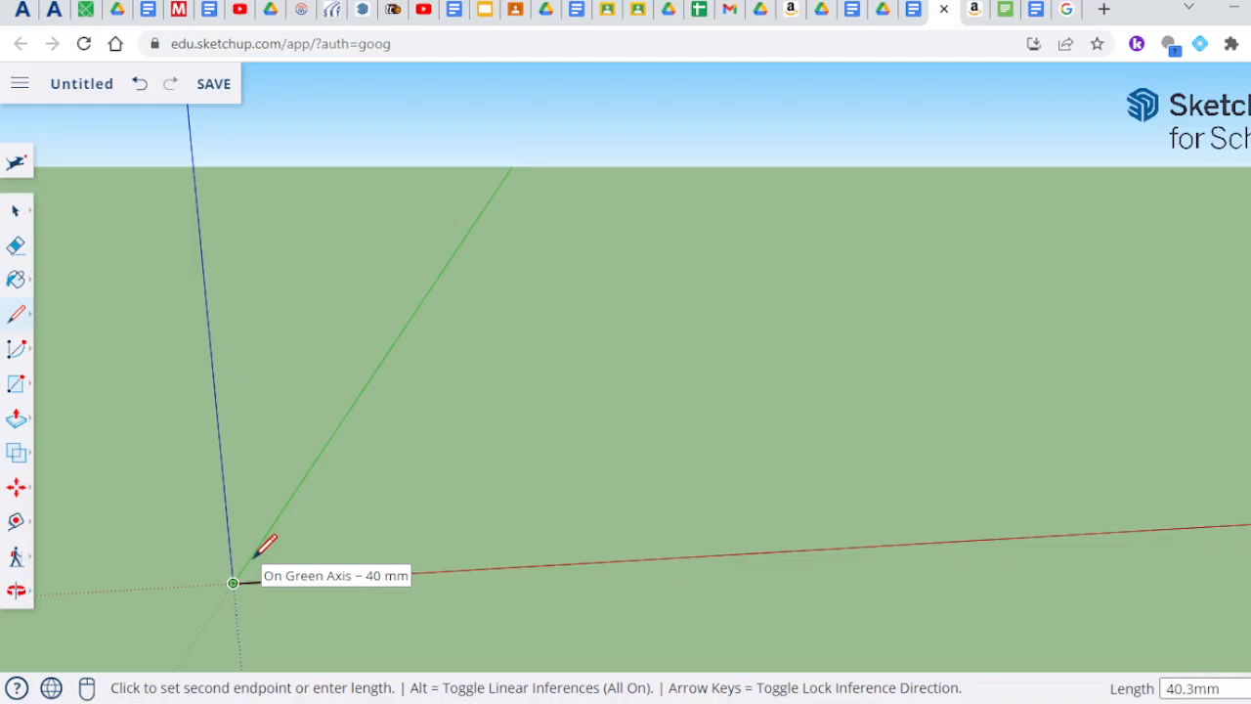
pyautogui.click(244, 565)
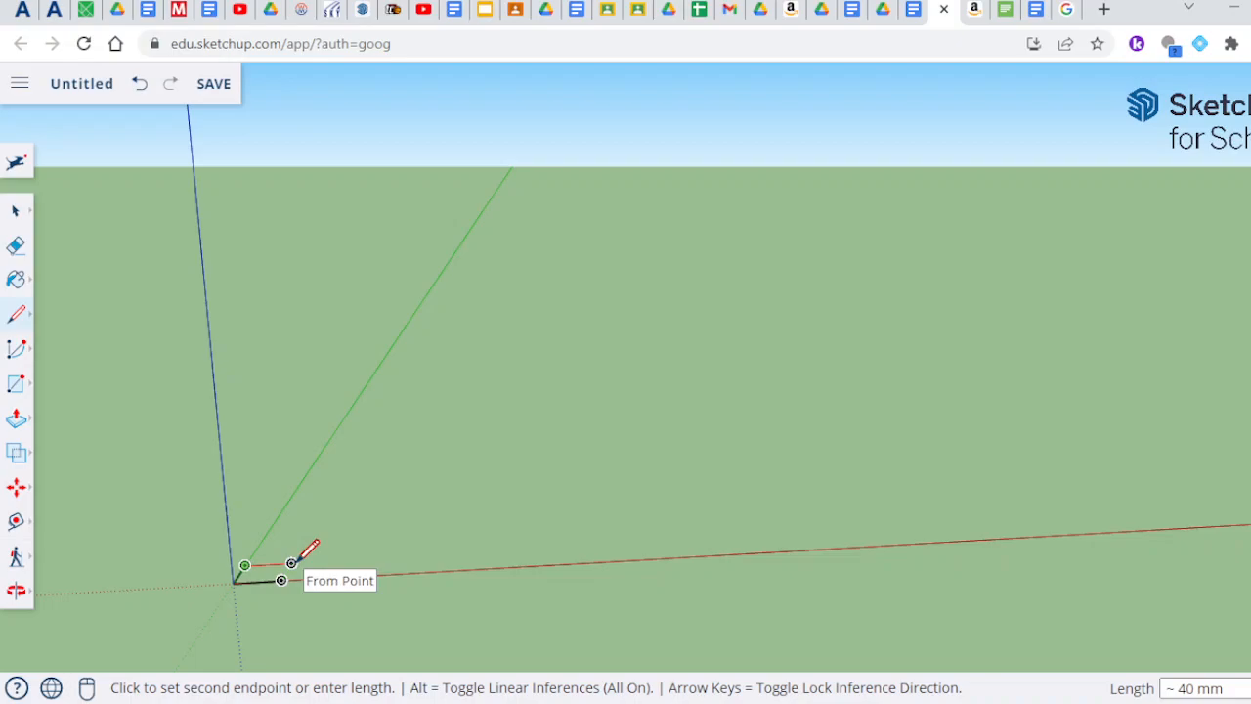
pyautogui.click(297, 562)
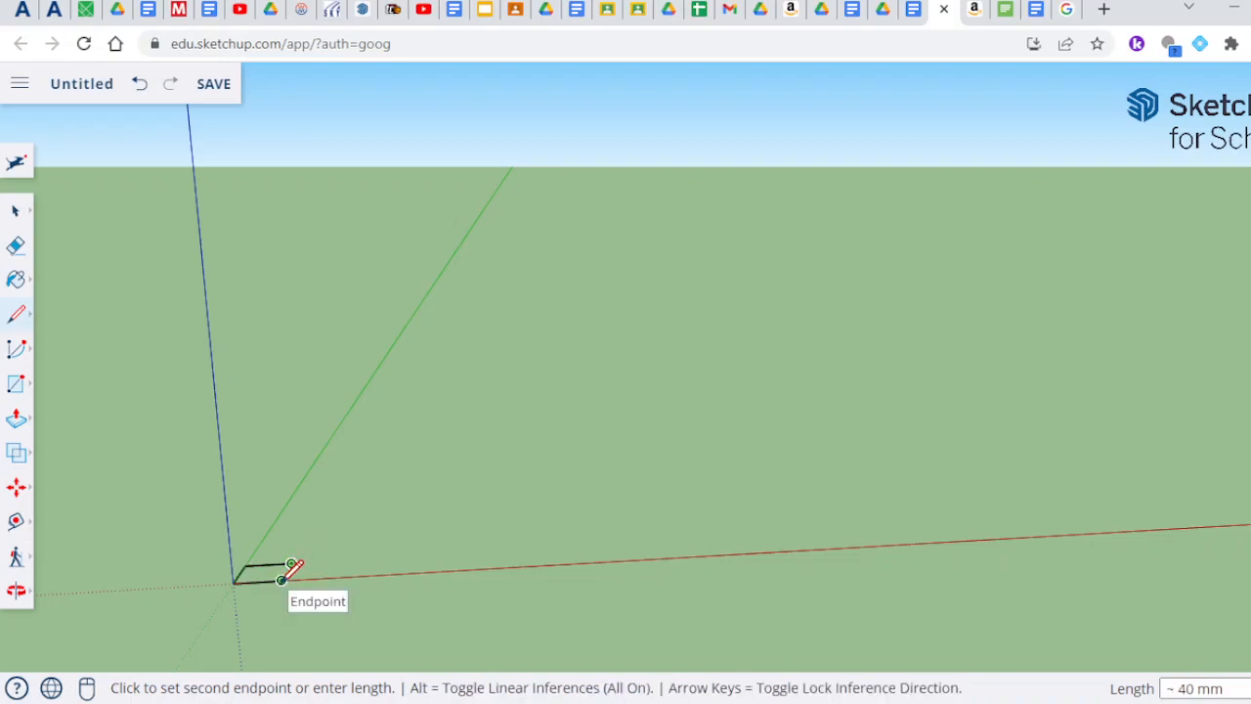
pyautogui.click(282, 581)
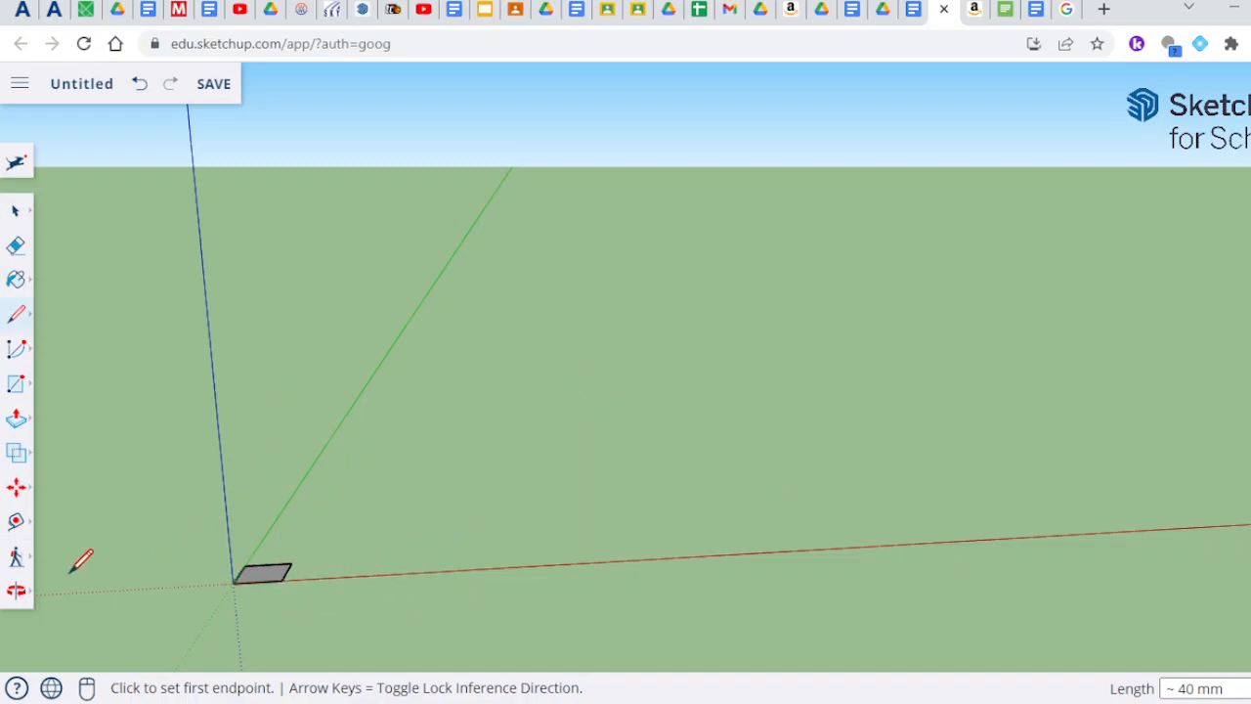
# Divide the square with a line parallel to the green axis, starting 20 mm from its outer corner along the red-axis edge.
pyautogui.click(16, 590)
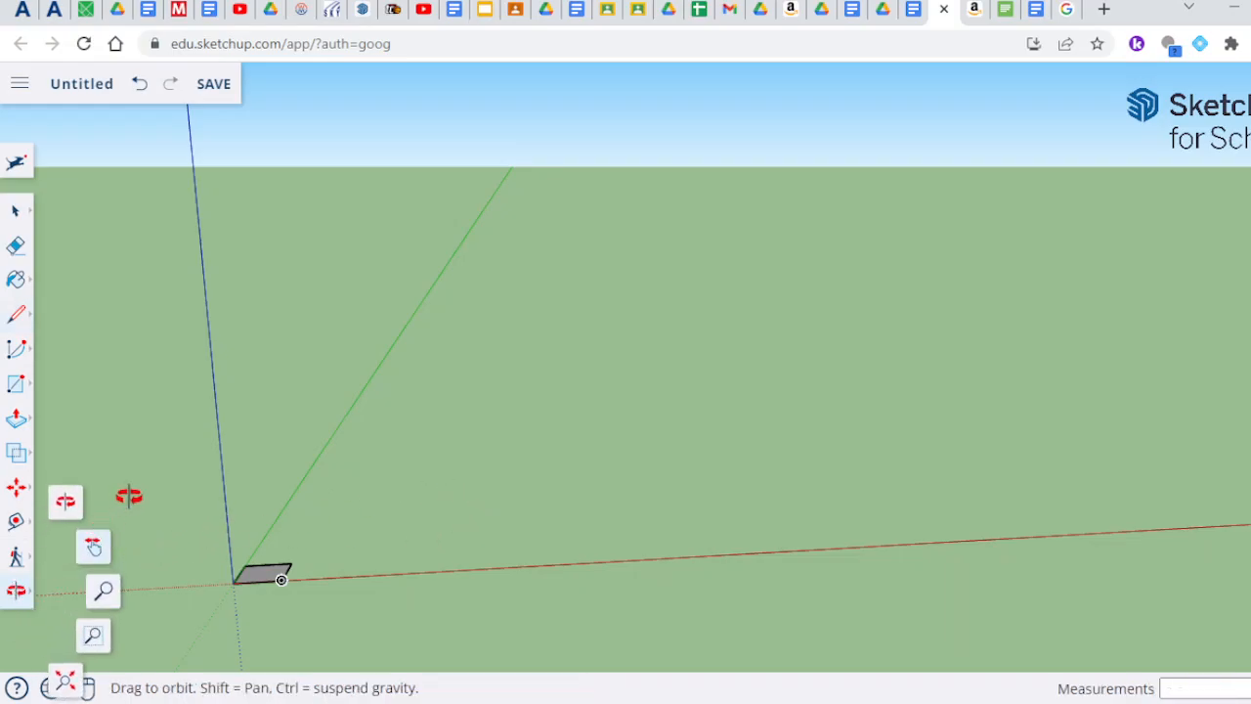
pyautogui.moveTo(140, 497); pyautogui.dragTo(140, 498)
pyautogui.moveTo(666, 542); pyautogui.dragTo(662, 538)
pyautogui.scroll(2, 209, 534)
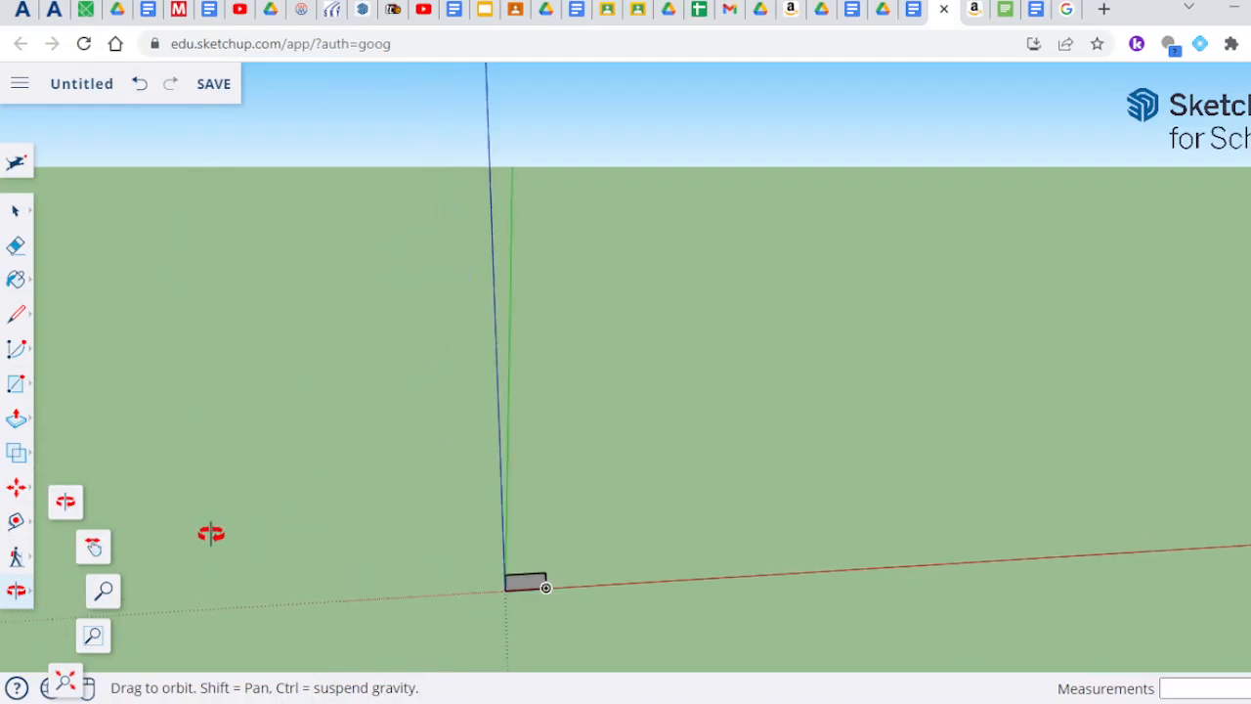
pyautogui.moveTo(597, 617); pyautogui.dragTo(599, 620)
pyautogui.scroll(6, 599, 620)
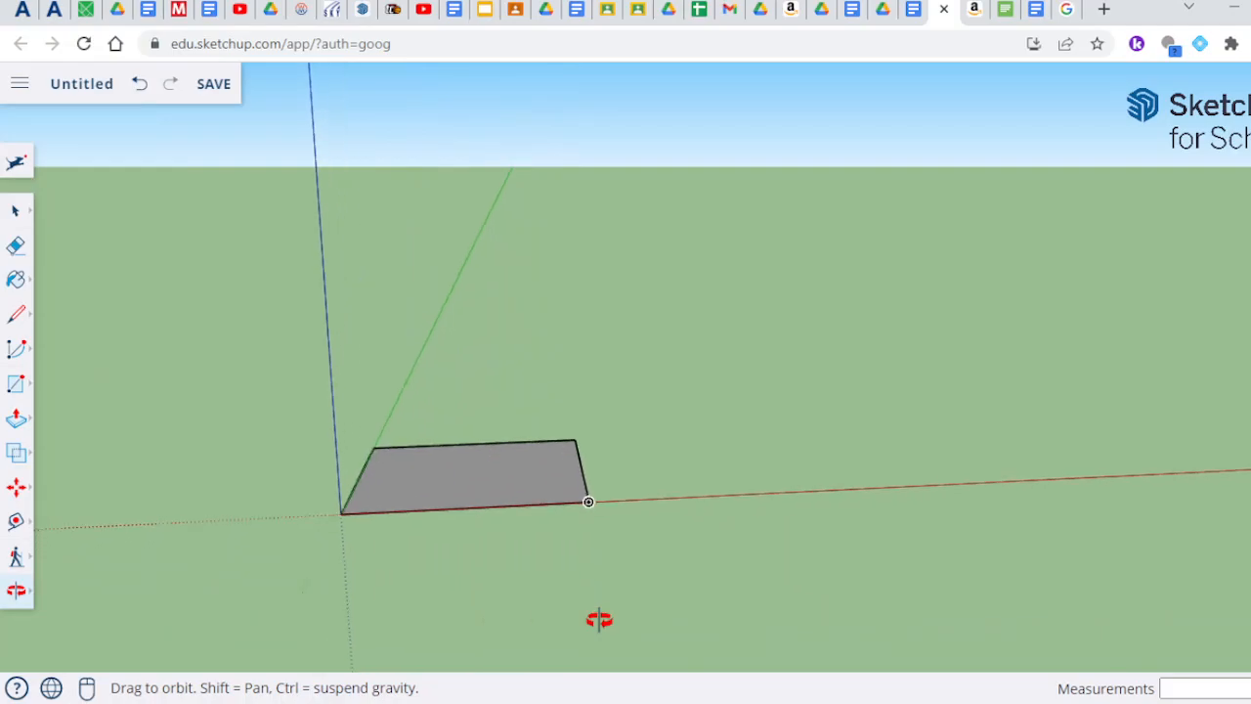
pyautogui.moveTo(480, 544); pyautogui.dragTo(483, 630)
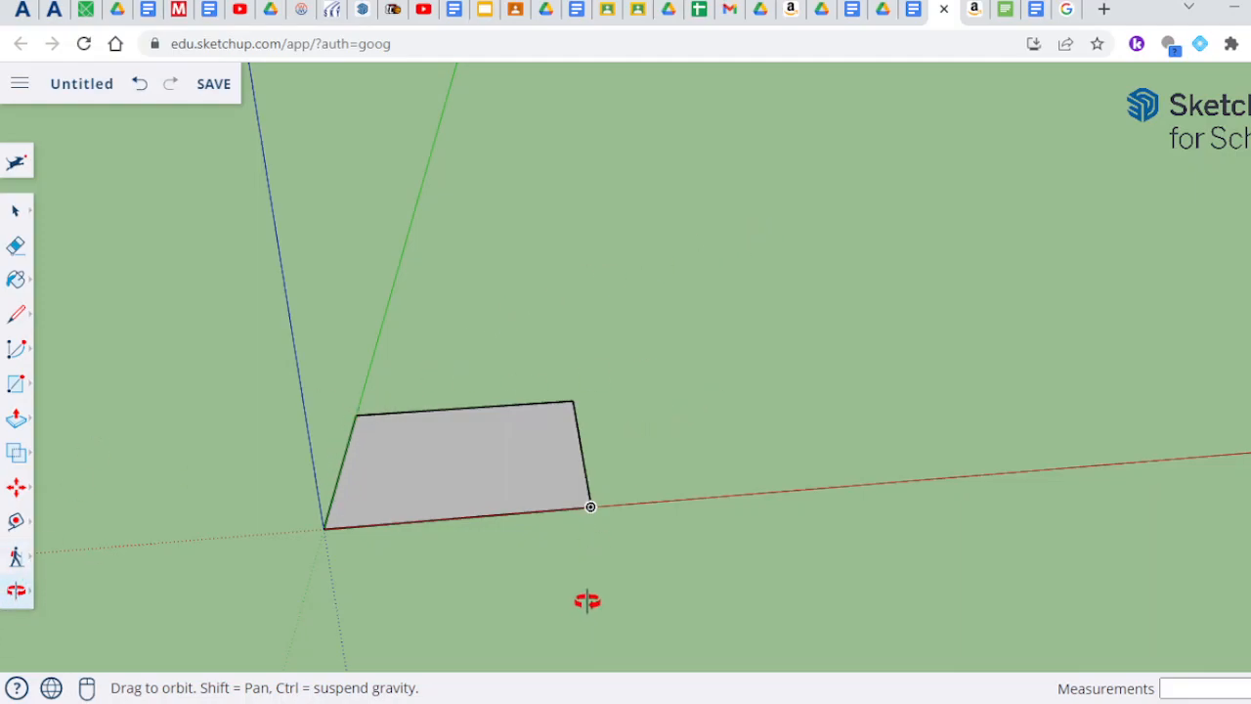
pyautogui.click(22, 319)
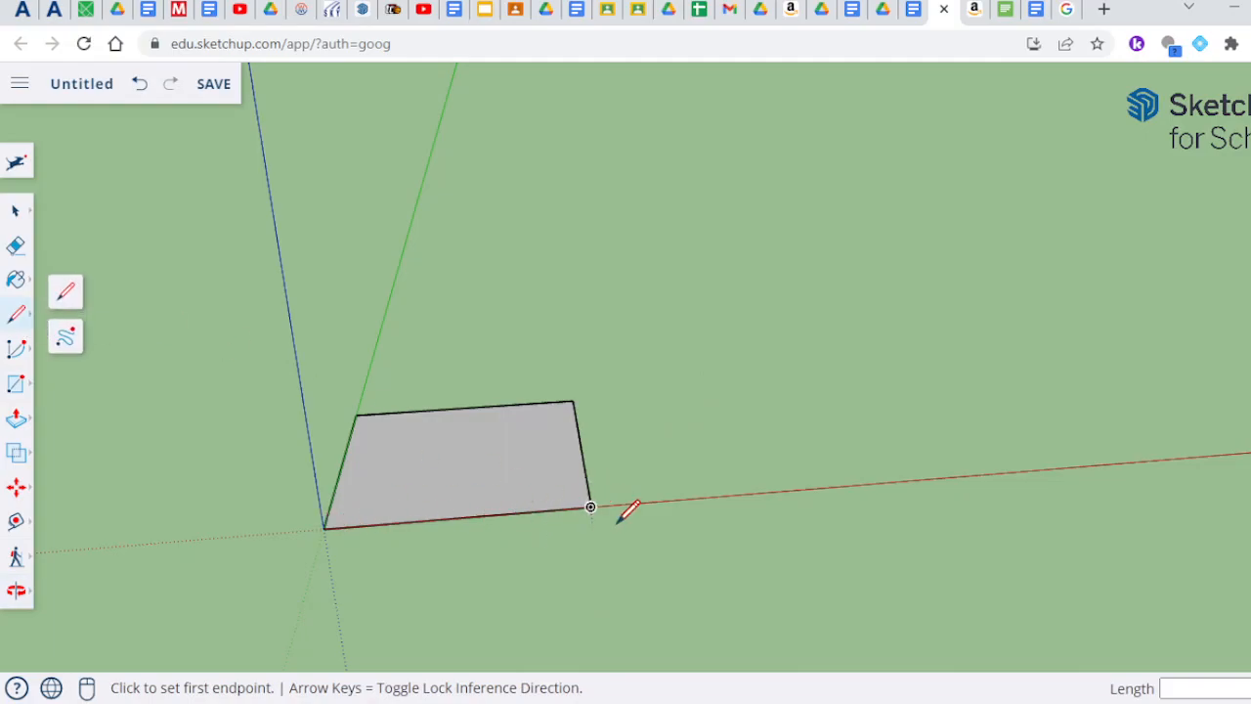
pyautogui.click(590, 506)
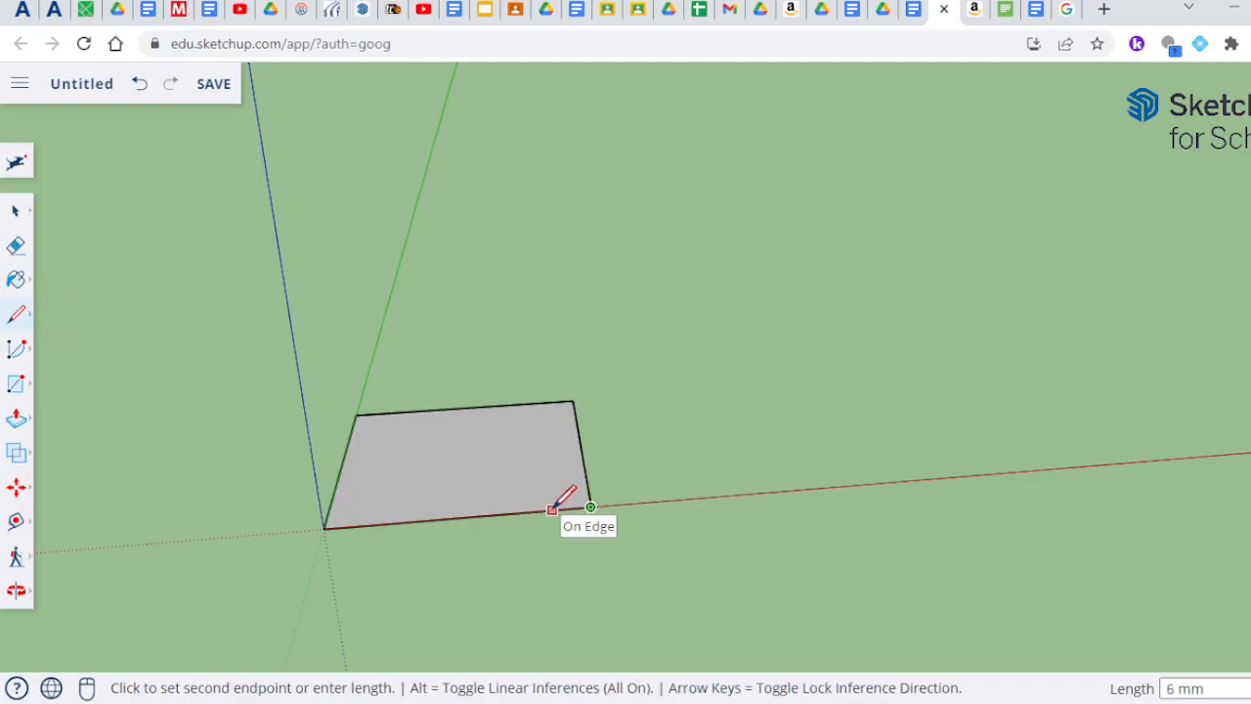
pyautogui.press('Escape')
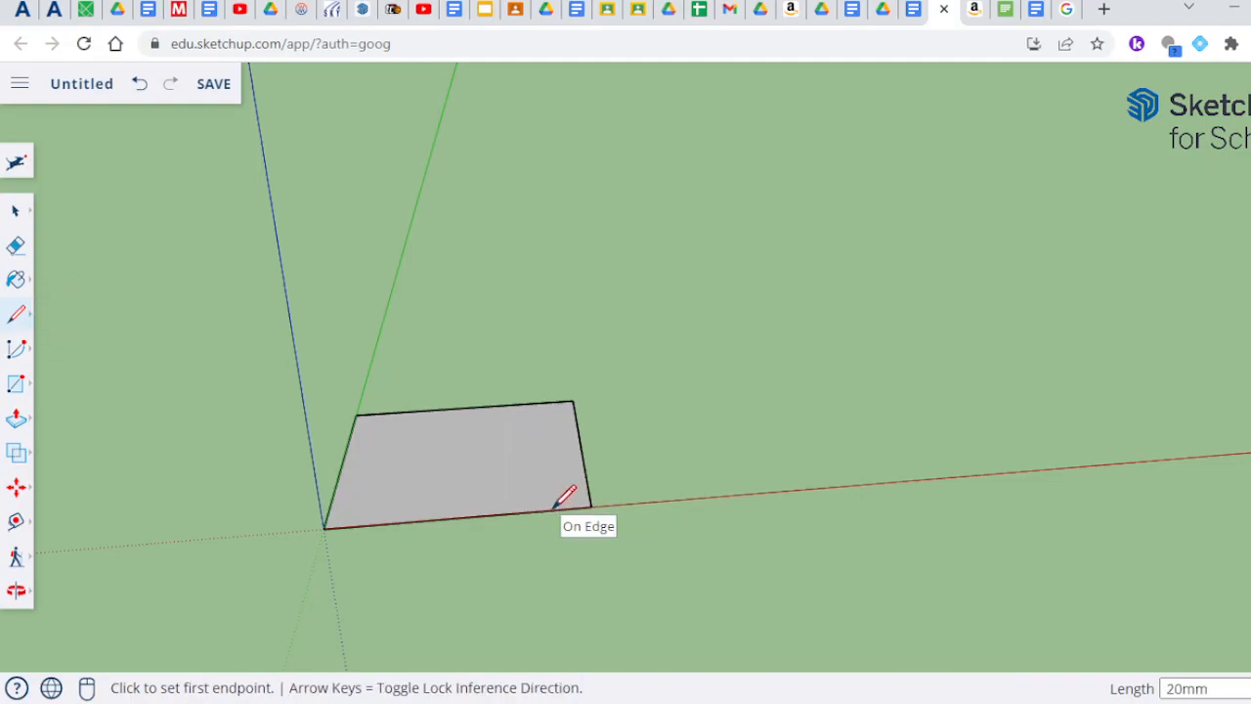
pyautogui.click(461, 517)
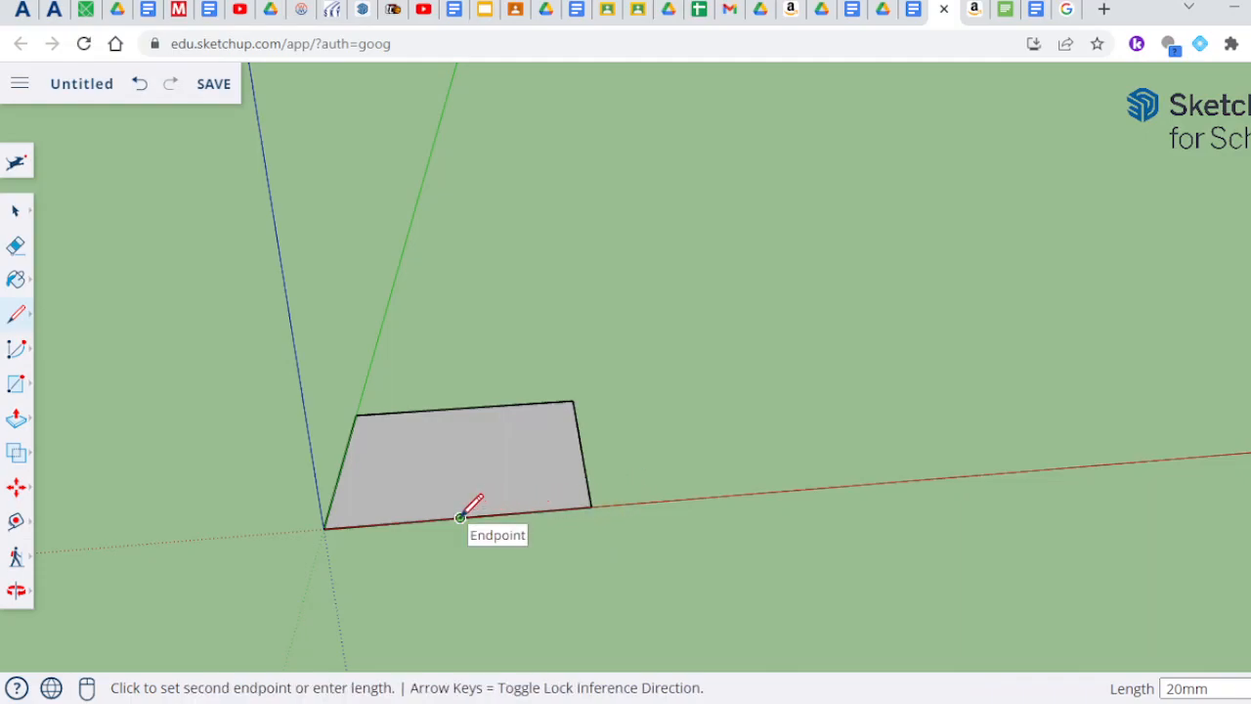
pyautogui.click(466, 406)
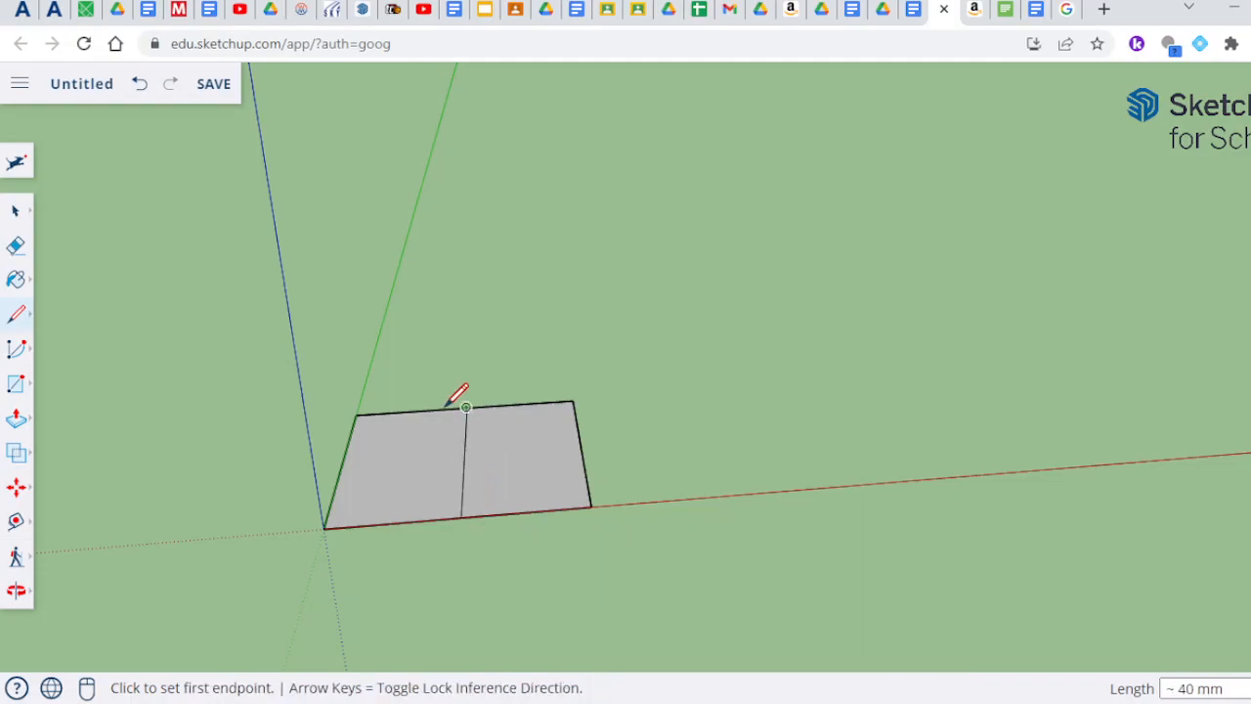
# Divide the square with a line parallel to the red axis, starting 20 mm from the far corner along the green-axis edge.
pyautogui.click(355, 414)
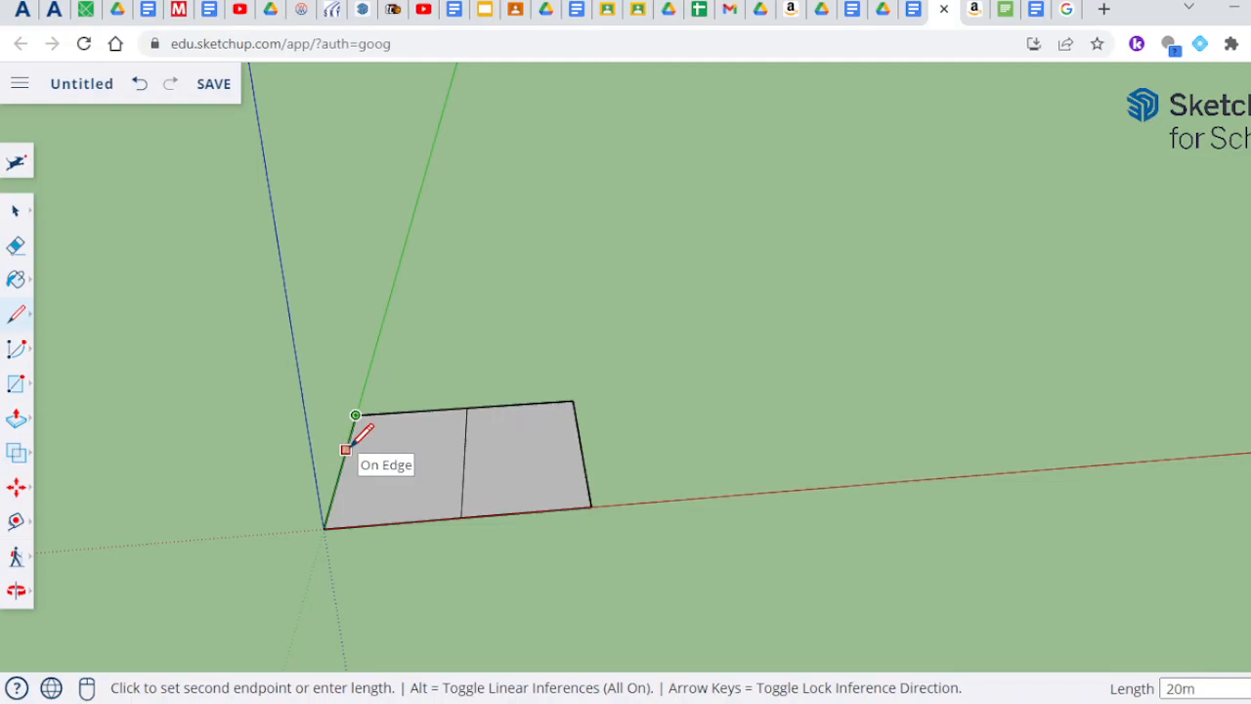
pyautogui.click(345, 449)
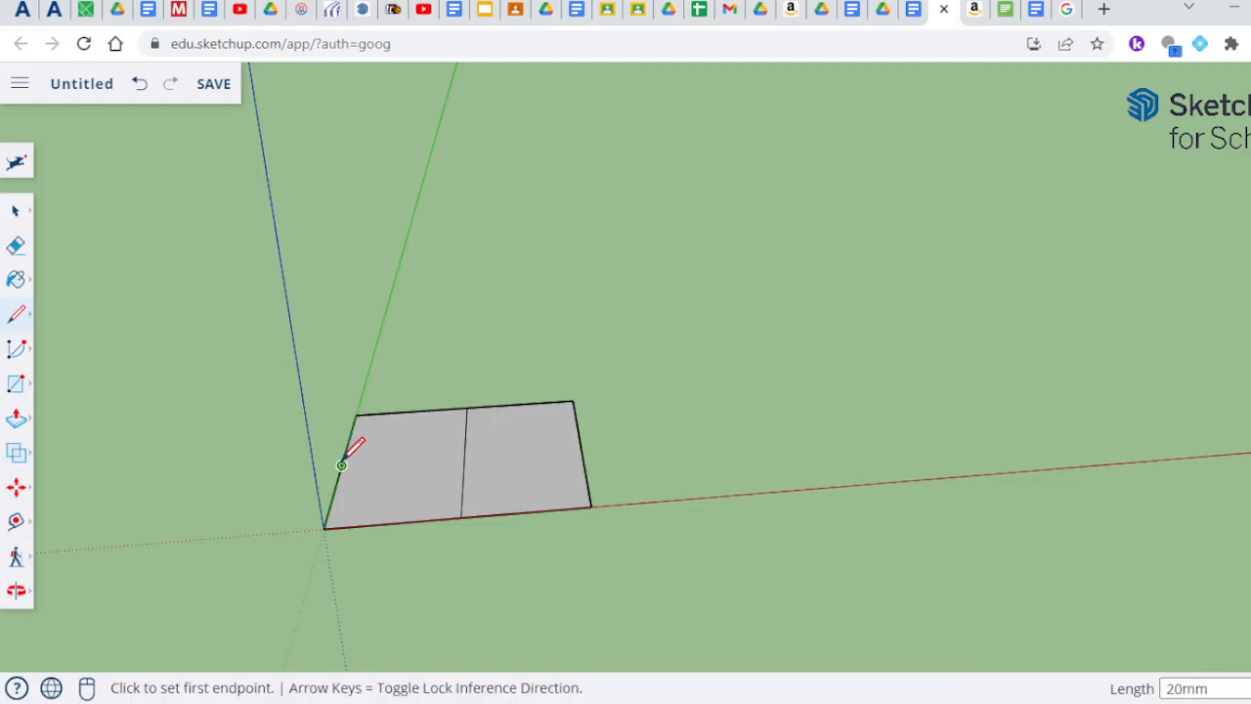
pyautogui.click(341, 465)
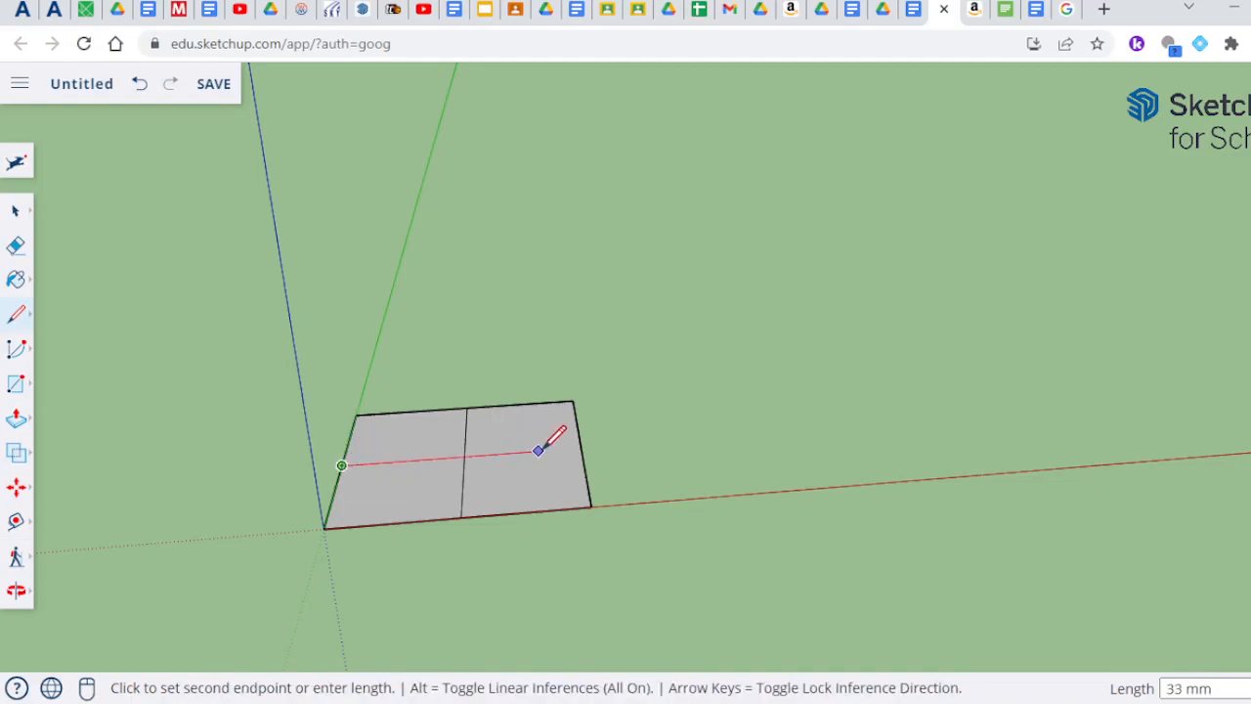
pyautogui.click(583, 448)
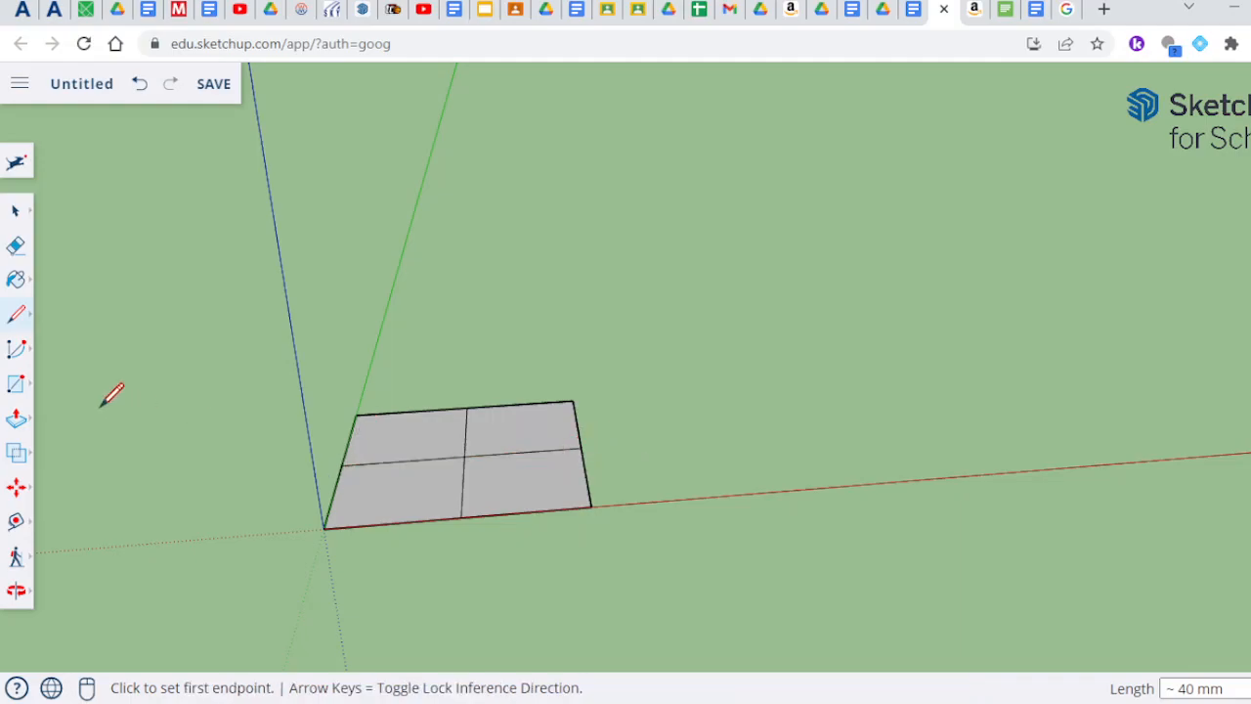
# Erase the inner dividing lines not bordering the quarter at the origin, and that quarter's two outer edges, leaving an L-shaped face.
pyautogui.click(15, 245)
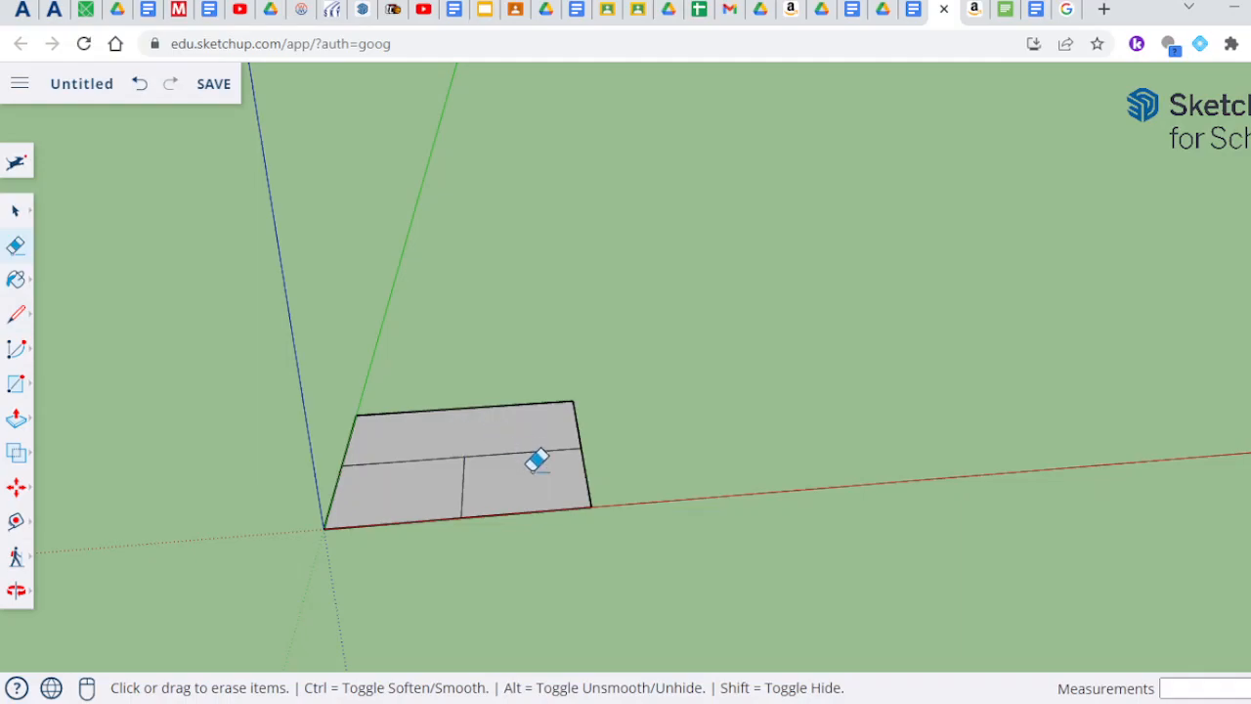
pyautogui.click(536, 439)
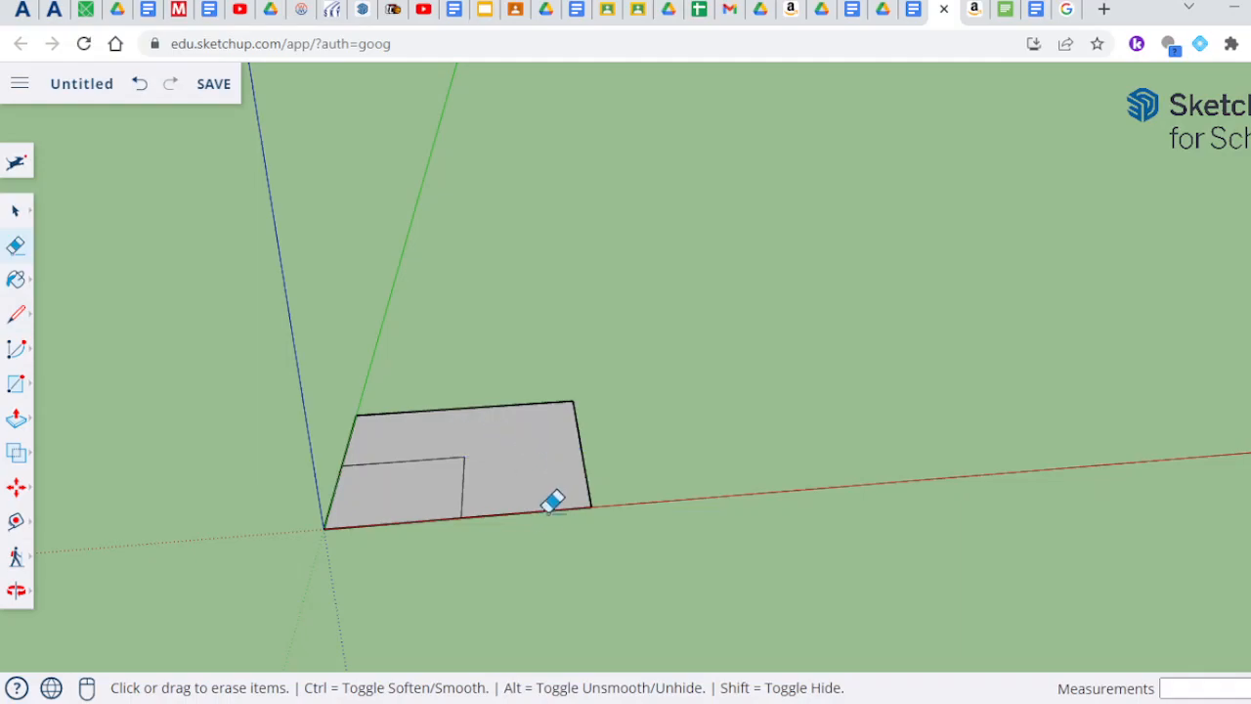
pyautogui.click(397, 516)
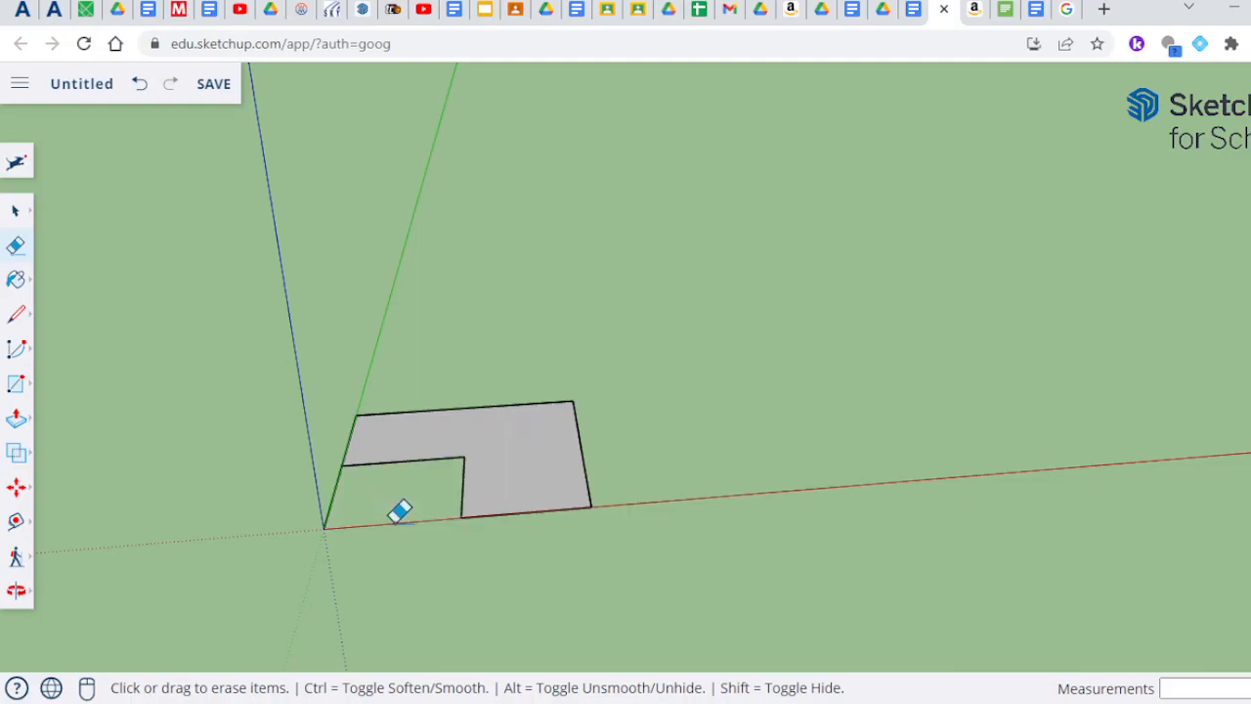
pyautogui.click(335, 484)
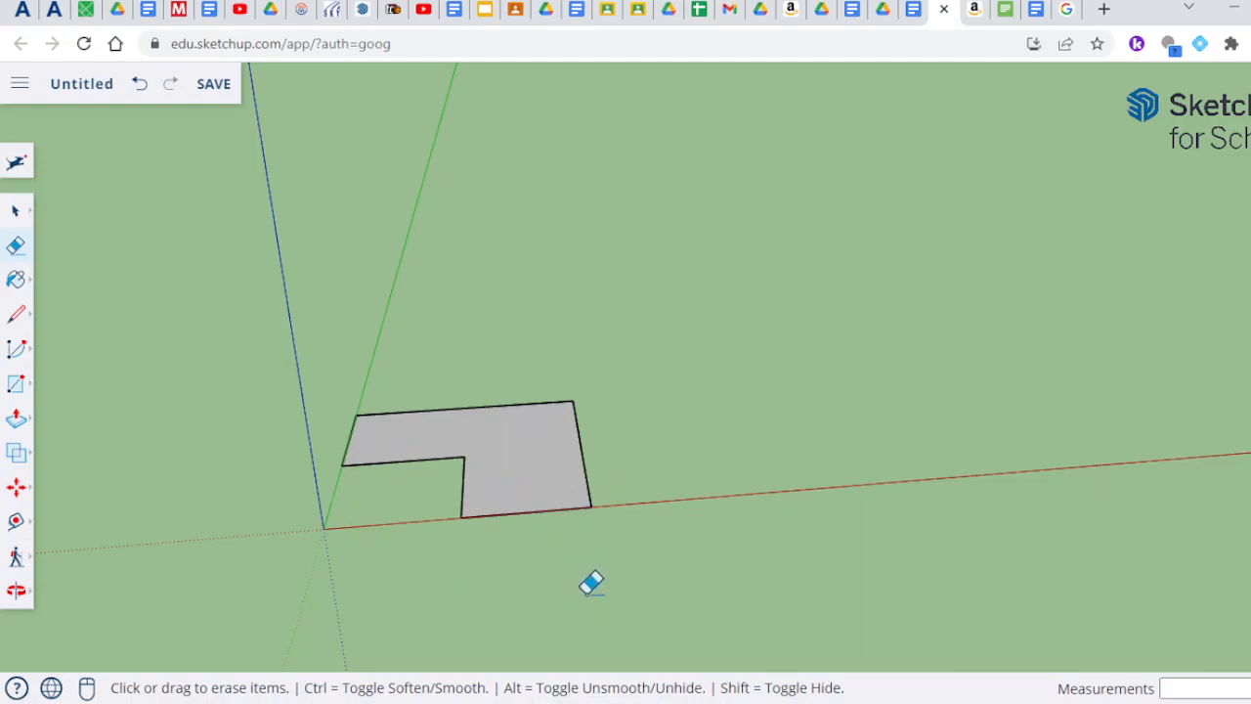
pyautogui.click(17, 592)
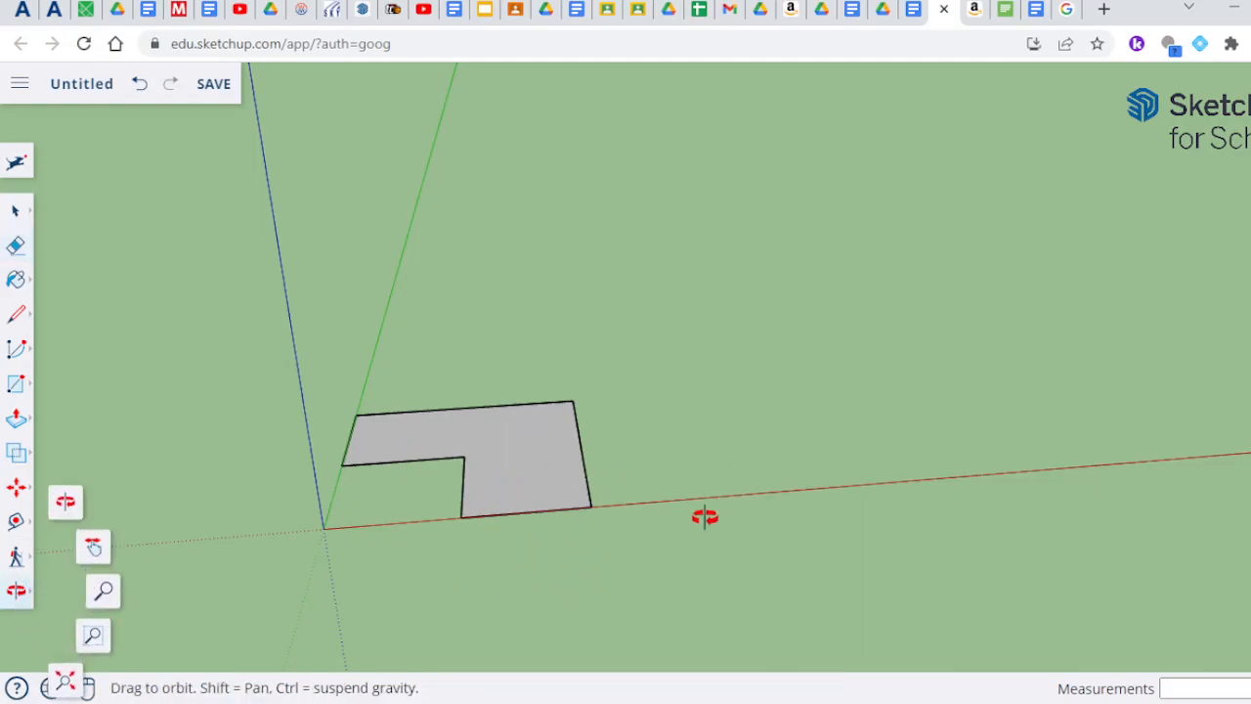
# Measure the L-shaped face's front edge, long side edge and back edge with the Tape Measure.
pyautogui.moveTo(564, 572); pyautogui.dragTo(475, 662)
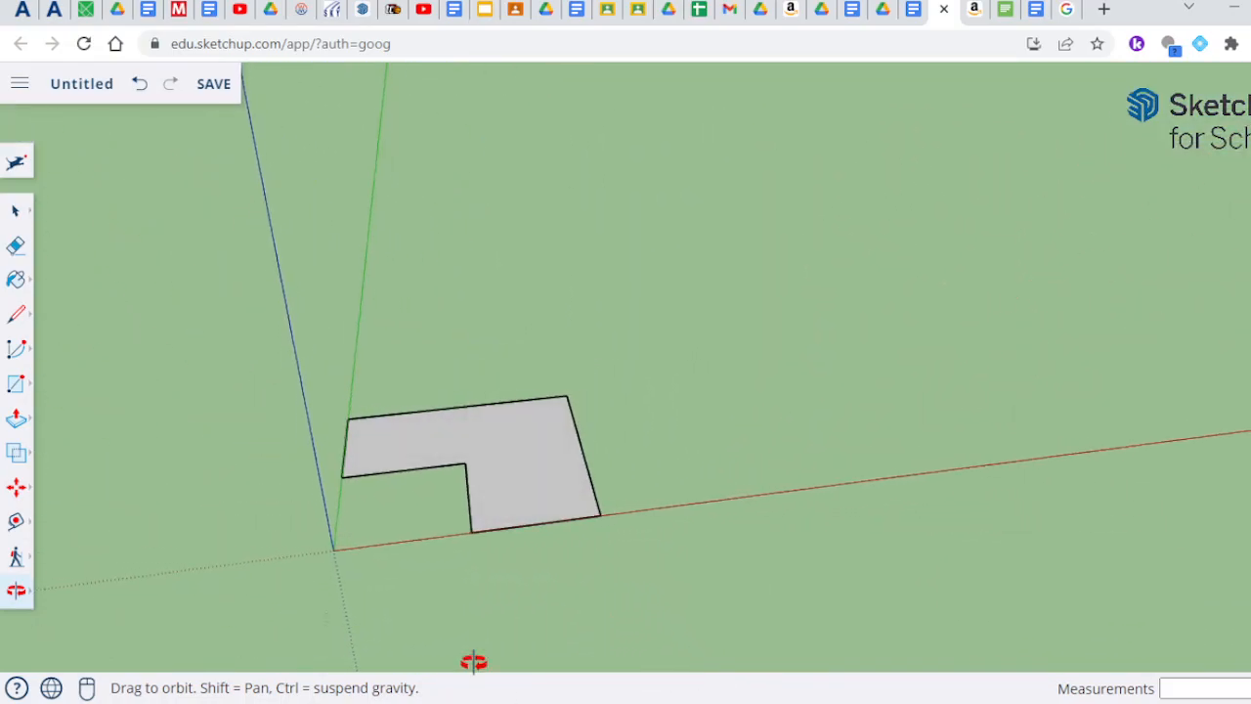
pyautogui.click(17, 523)
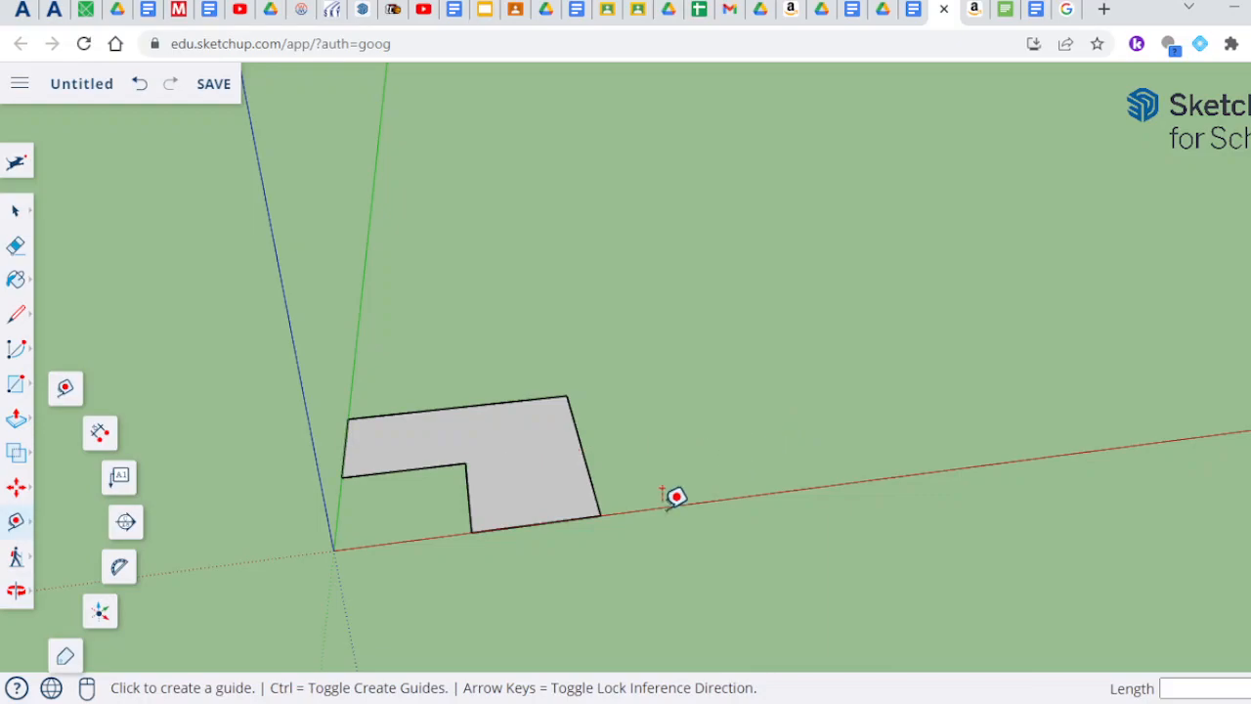
pyautogui.click(471, 532)
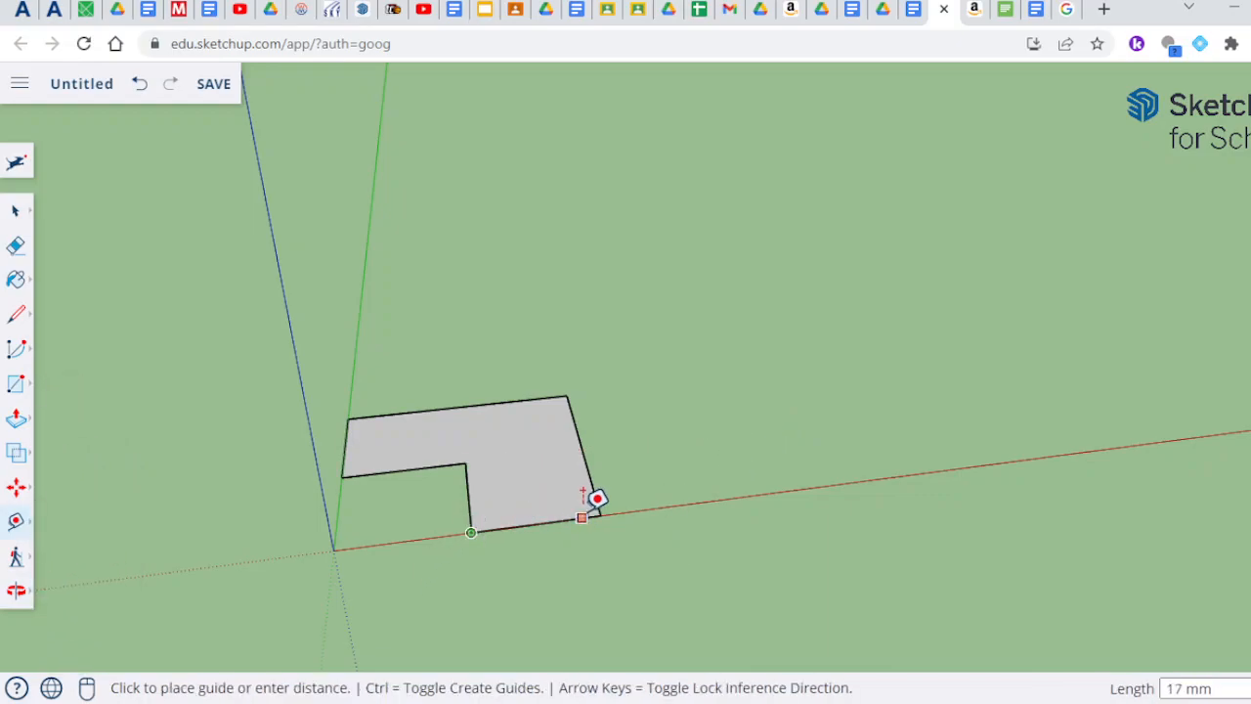
pyautogui.click(600, 514)
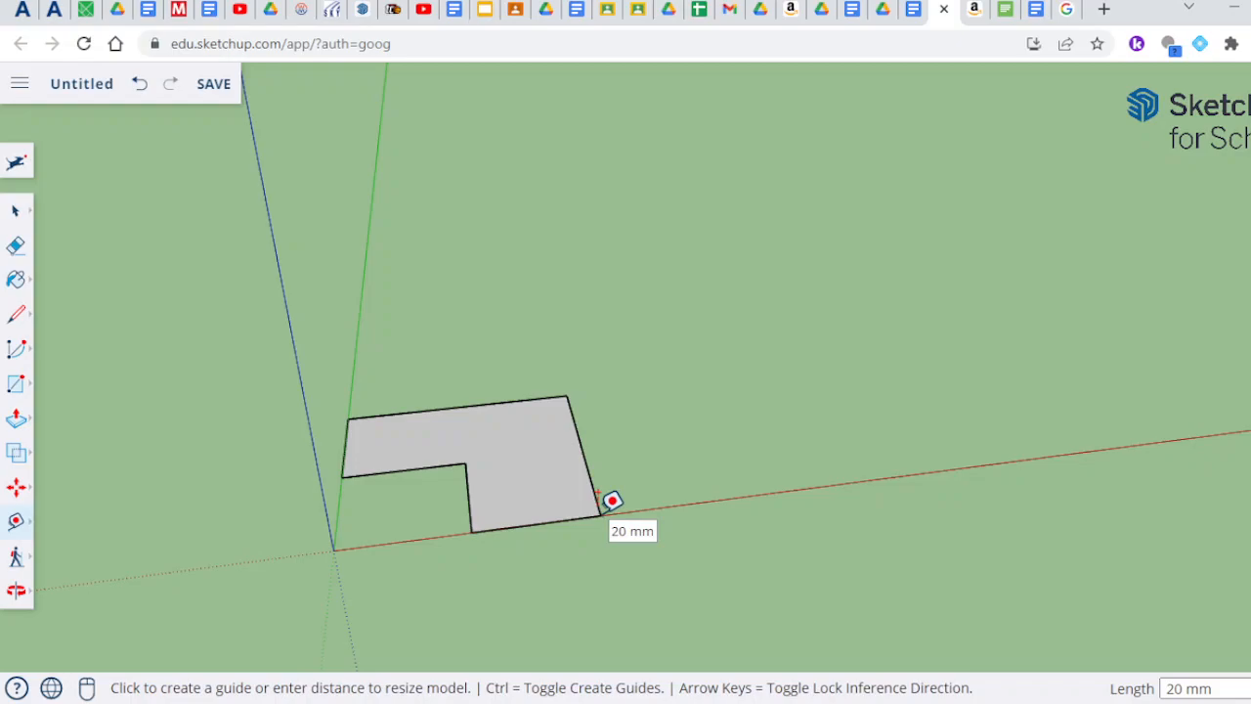
pyautogui.click(600, 513)
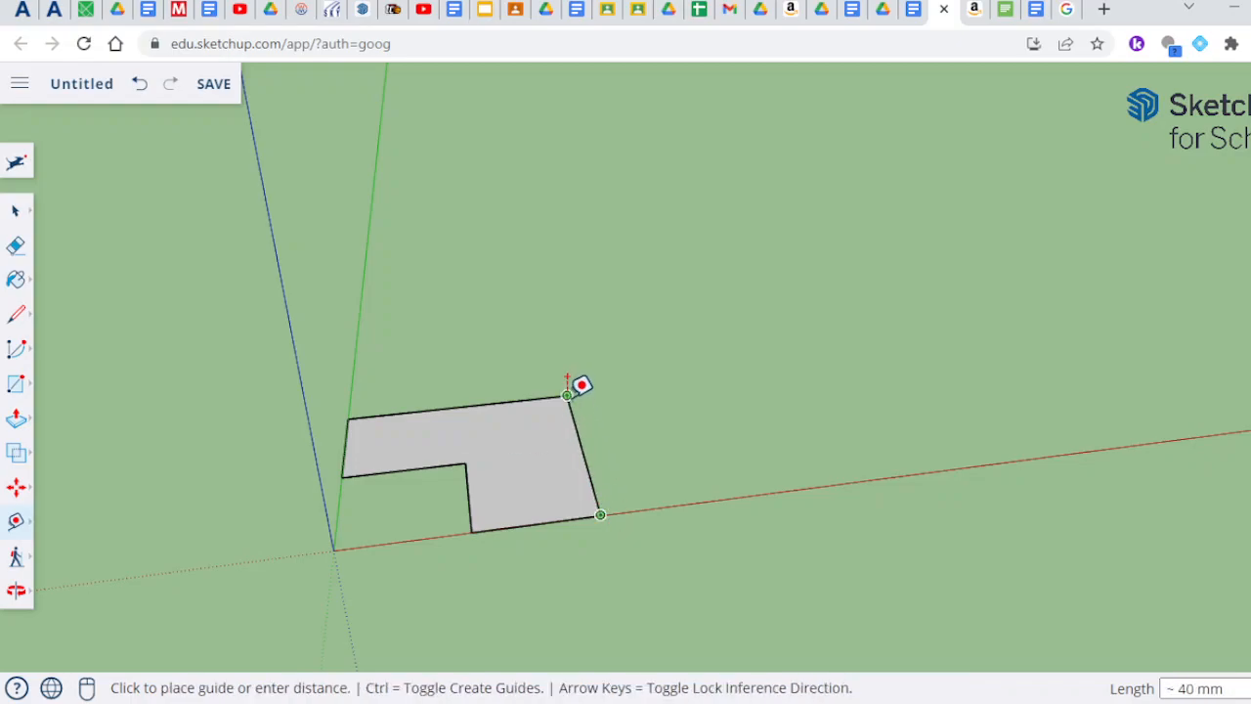
pyautogui.click(567, 395)
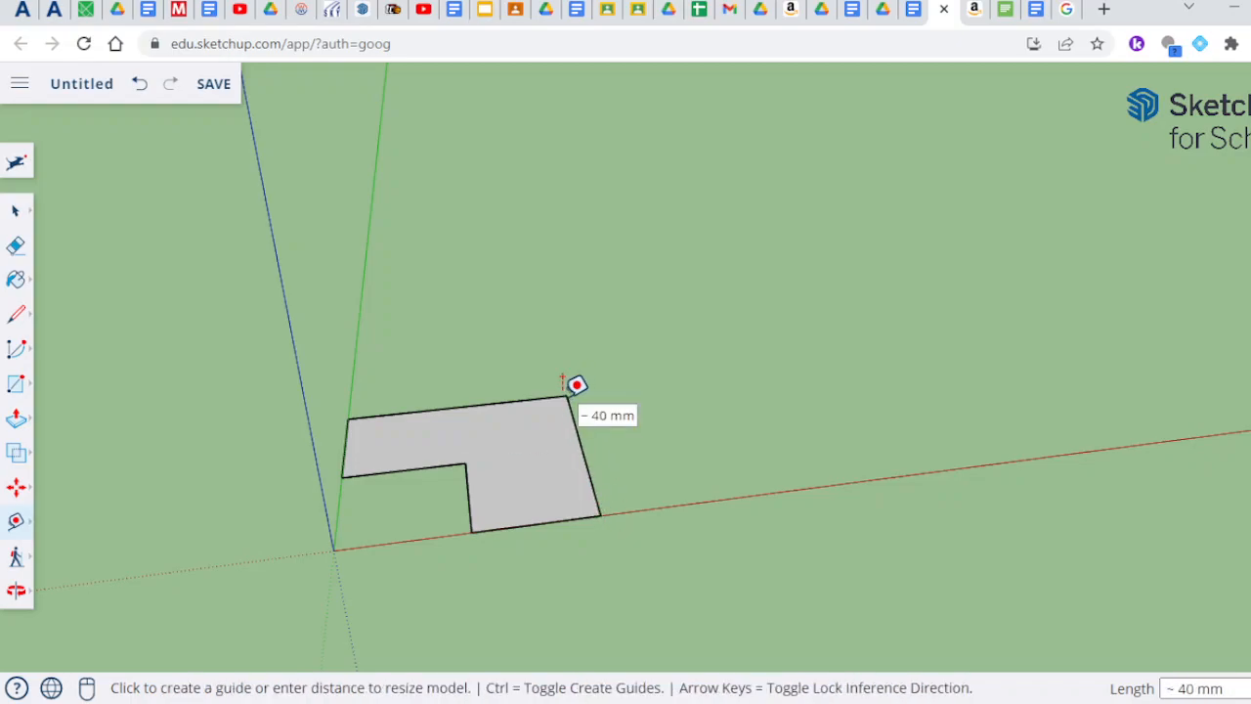
pyautogui.click(567, 395)
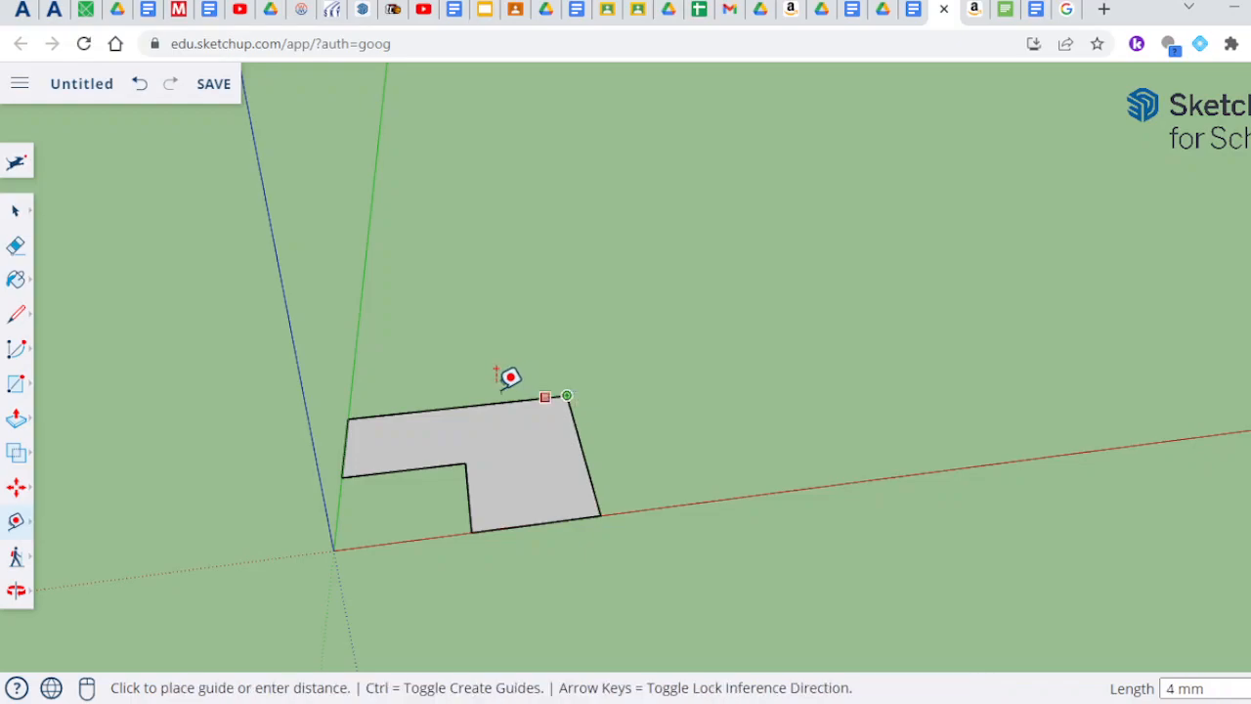
pyautogui.click(354, 407)
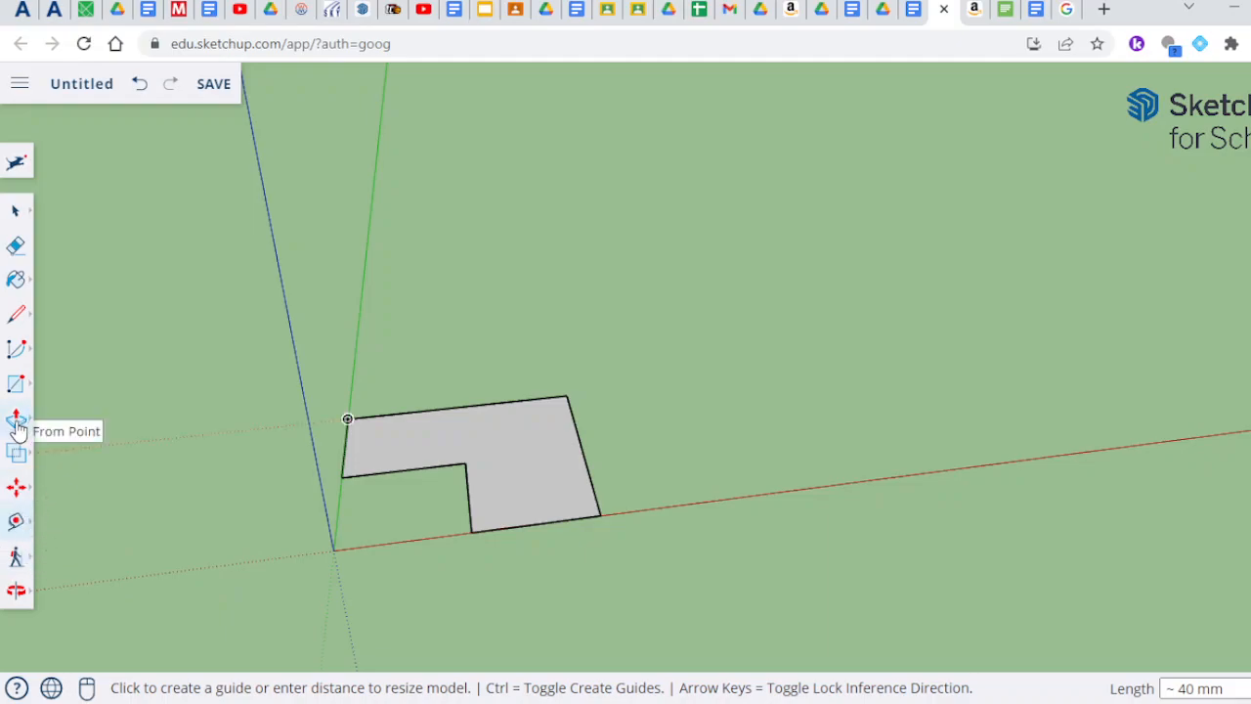
# Check the red puzzle piece drawing in Google Drive, and extrude the L-shaped face upward by 20 mm in SketchUp.
pyautogui.click(887, 14)
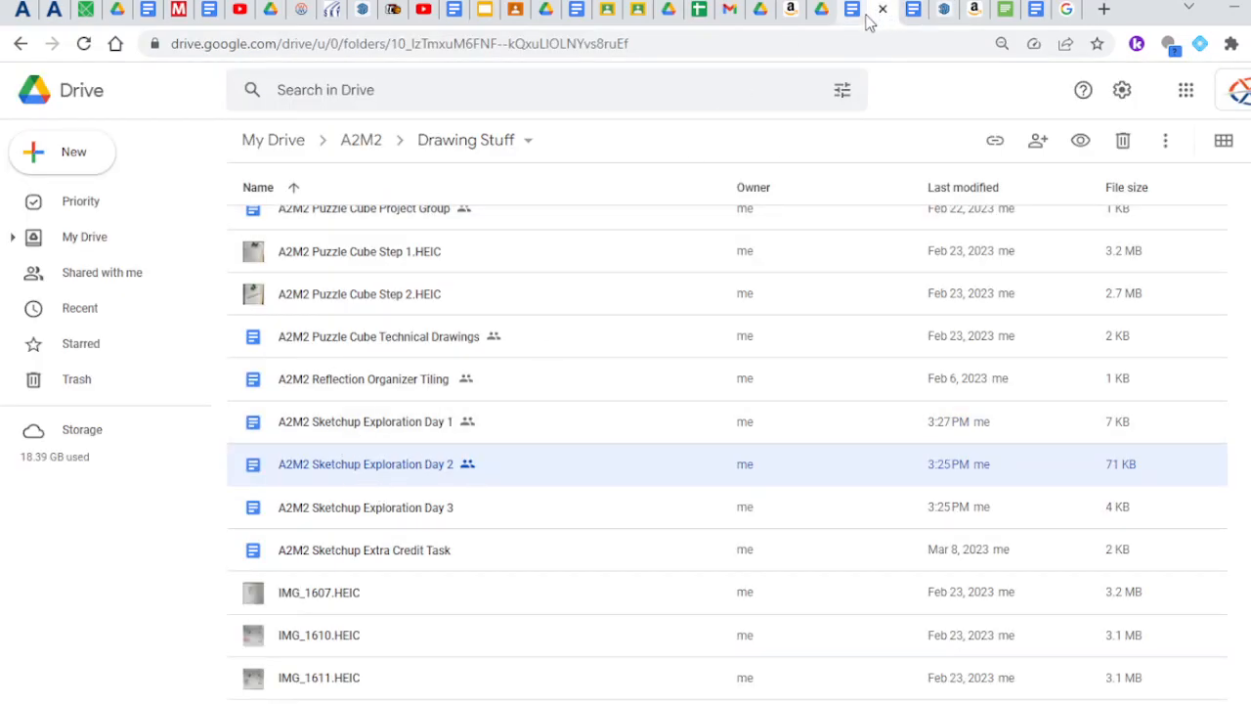
pyautogui.click(827, 20)
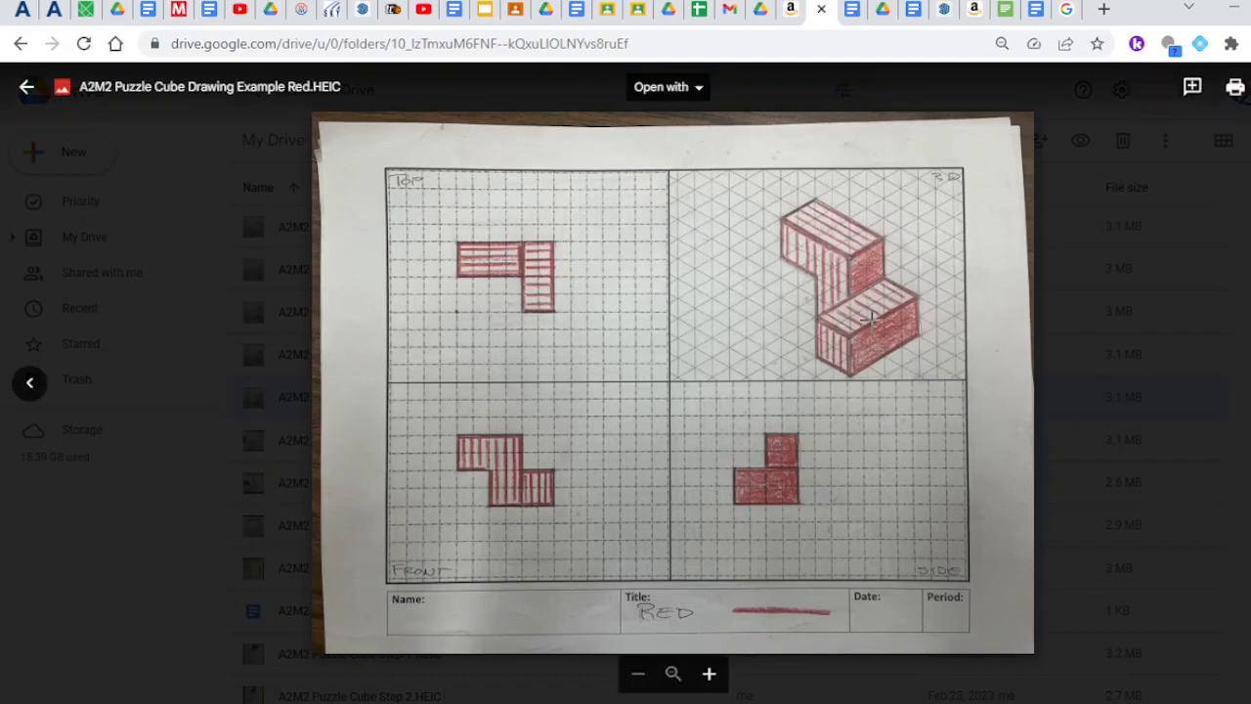
pyautogui.click(946, 19)
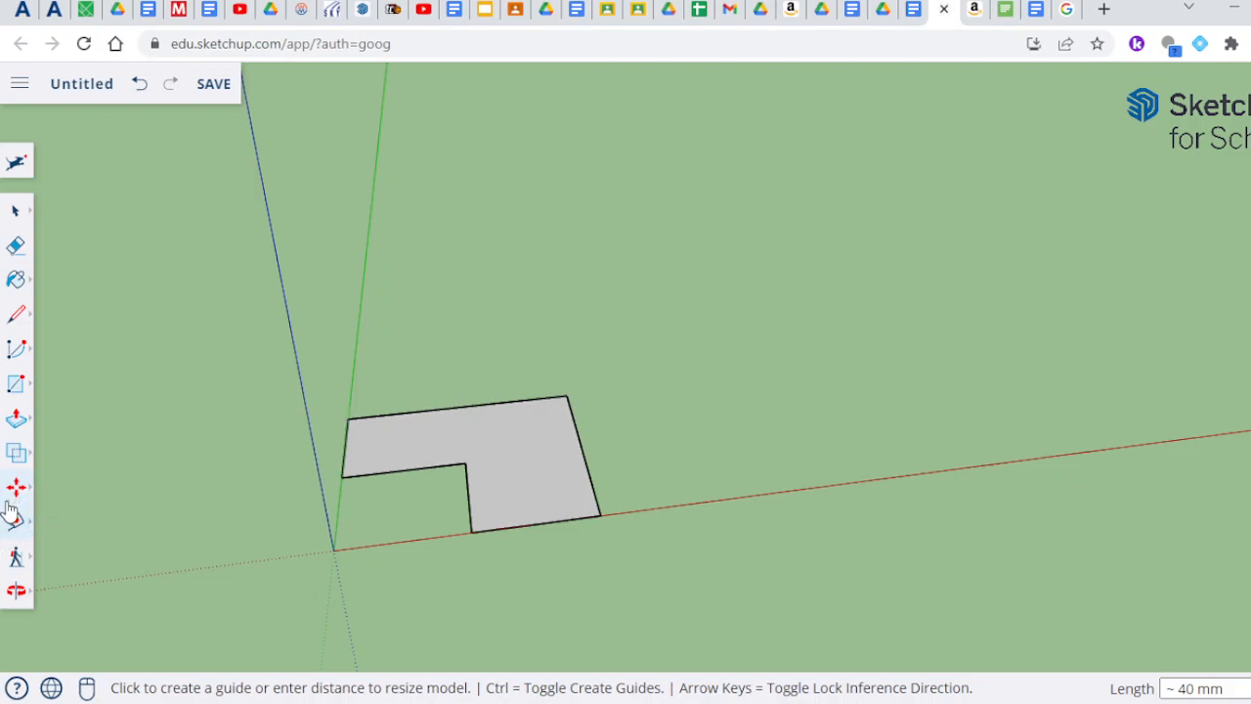
pyautogui.click(17, 418)
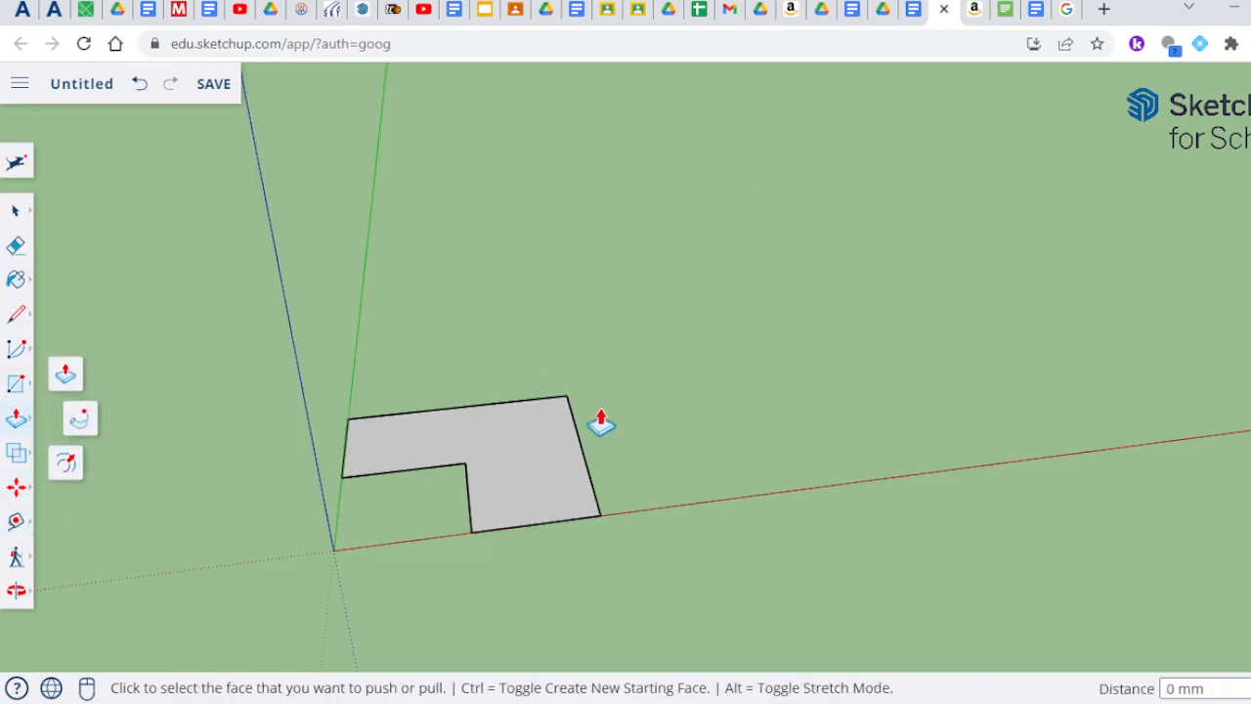
pyautogui.click(533, 473)
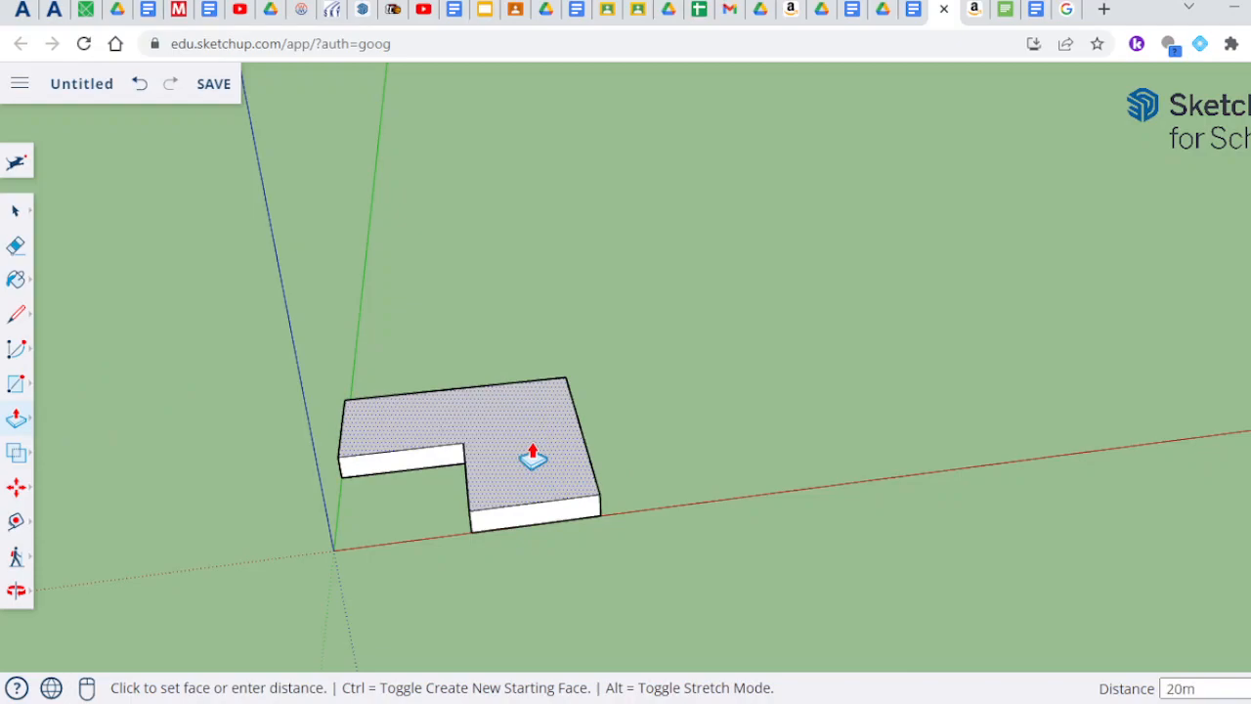
pyautogui.press('Return')
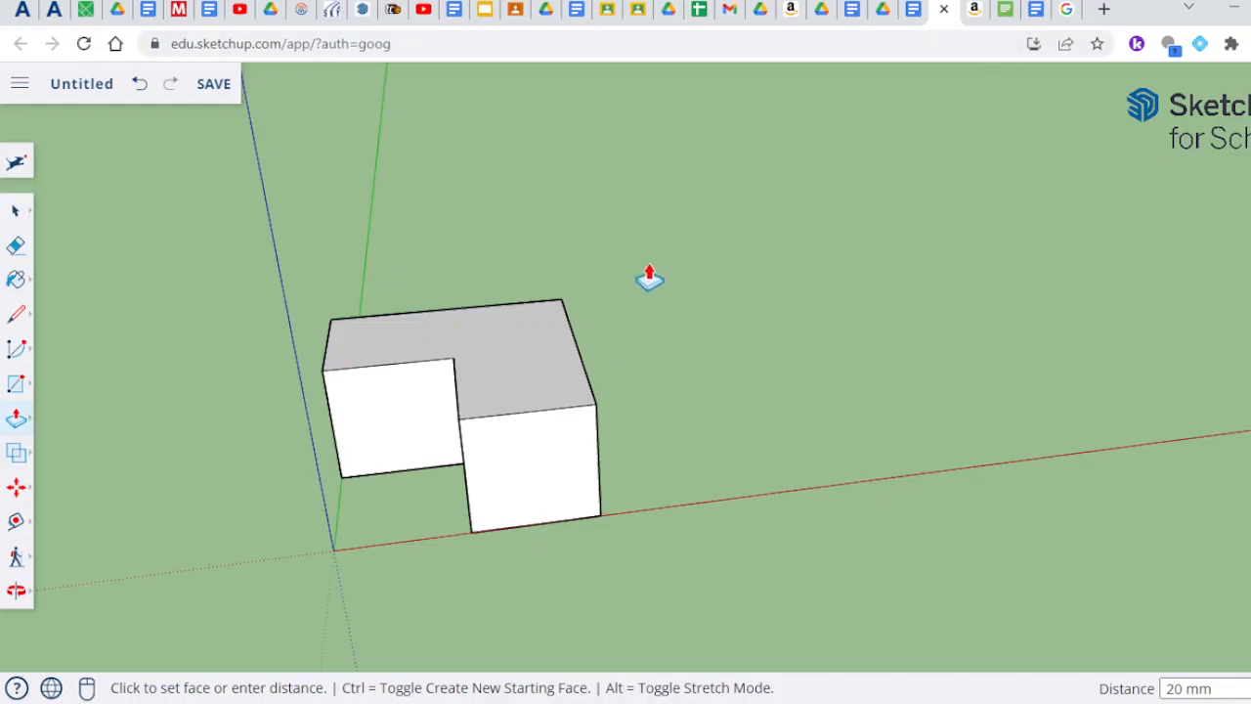
# Recheck the drawing in Google Drive; in SketchUp draw consecutive 20.3 mm and 40.3 mm lines along the red axis from the outer back top corner.
pyautogui.click(830, 21)
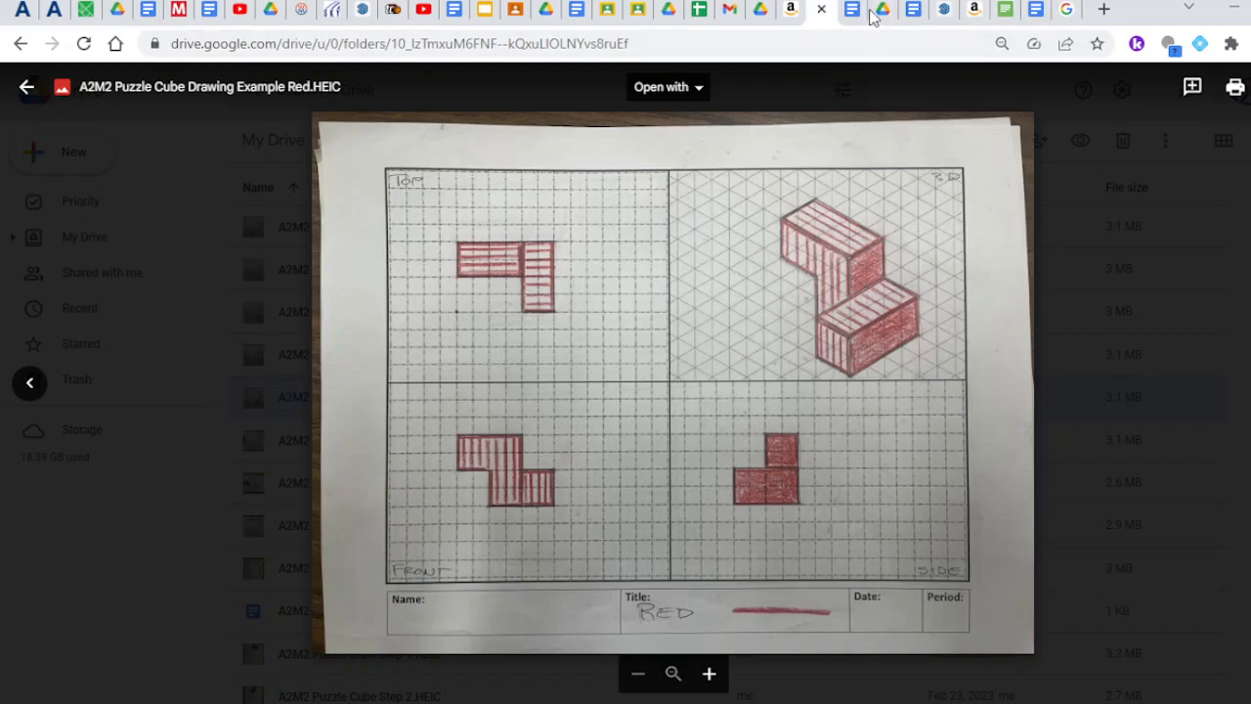
pyautogui.click(949, 20)
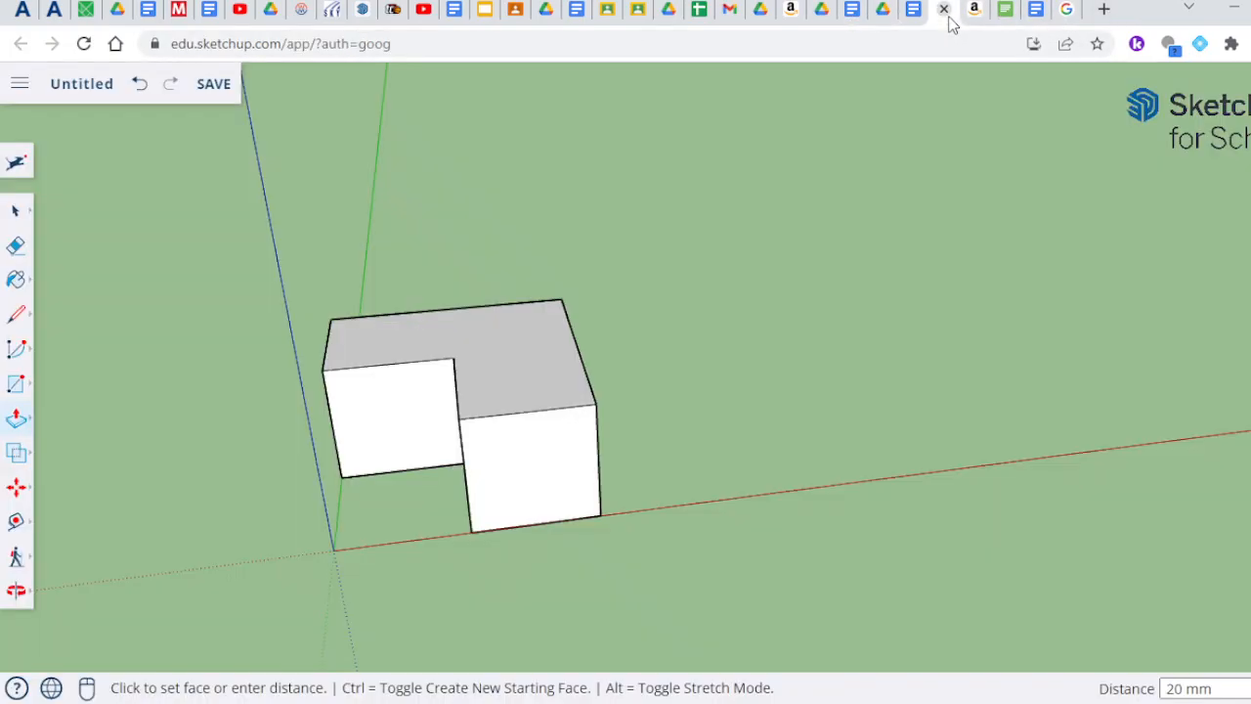
pyautogui.click(15, 313)
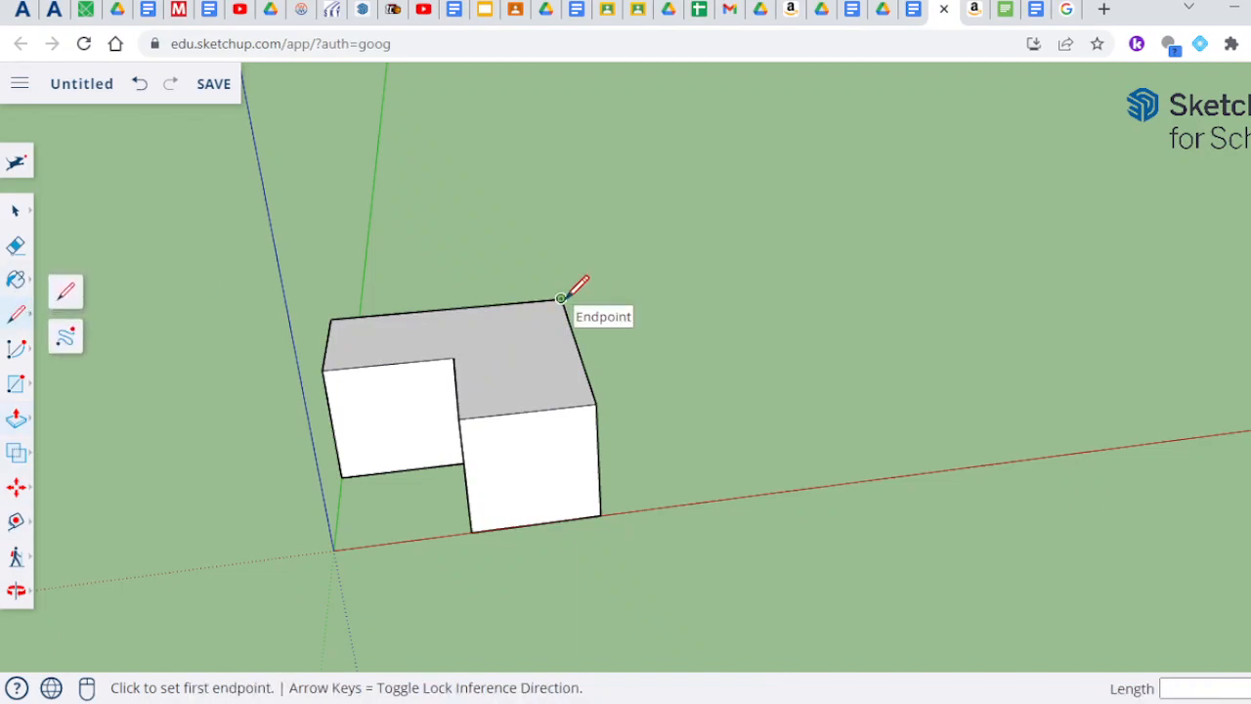
pyautogui.click(560, 299)
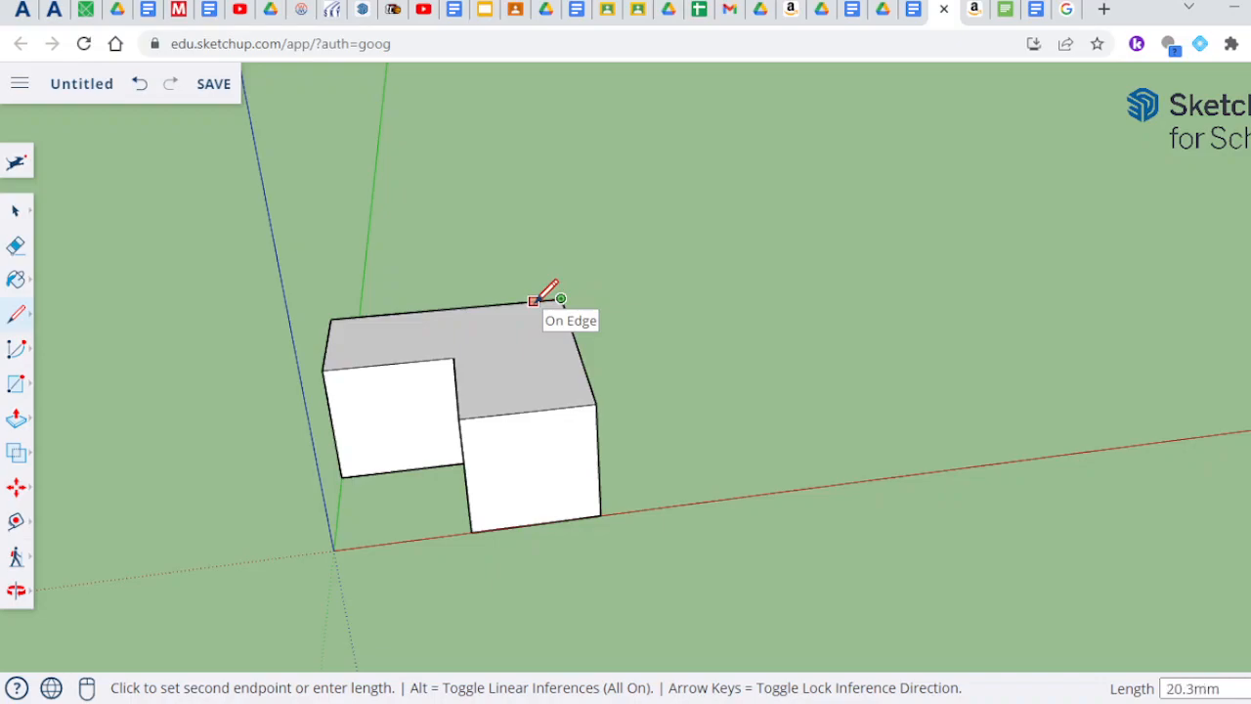
pyautogui.click(534, 301)
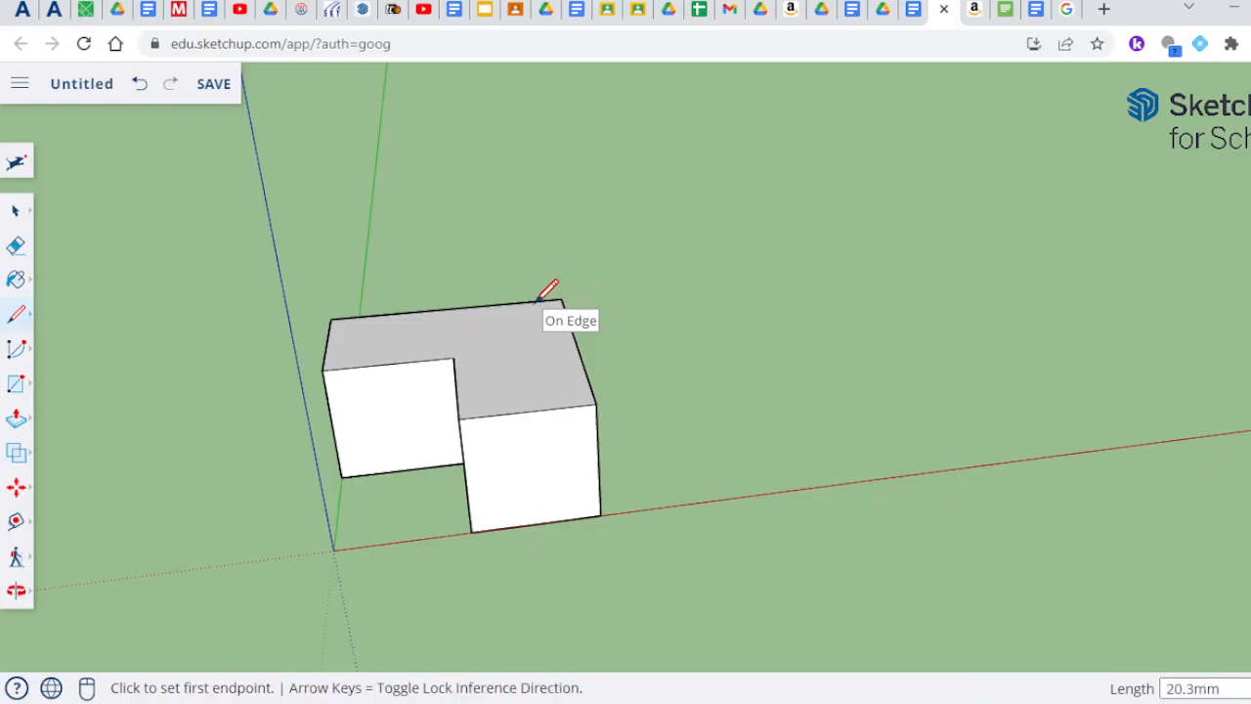
pyautogui.click(448, 308)
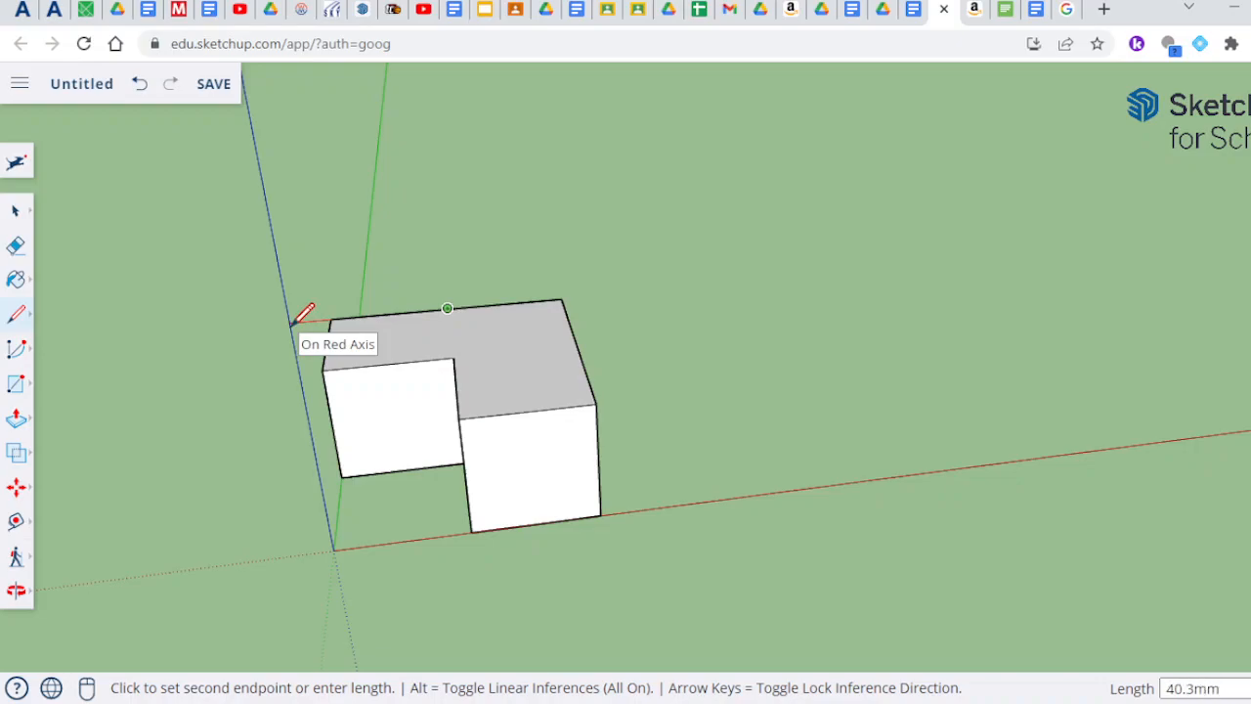
pyautogui.press('Return')
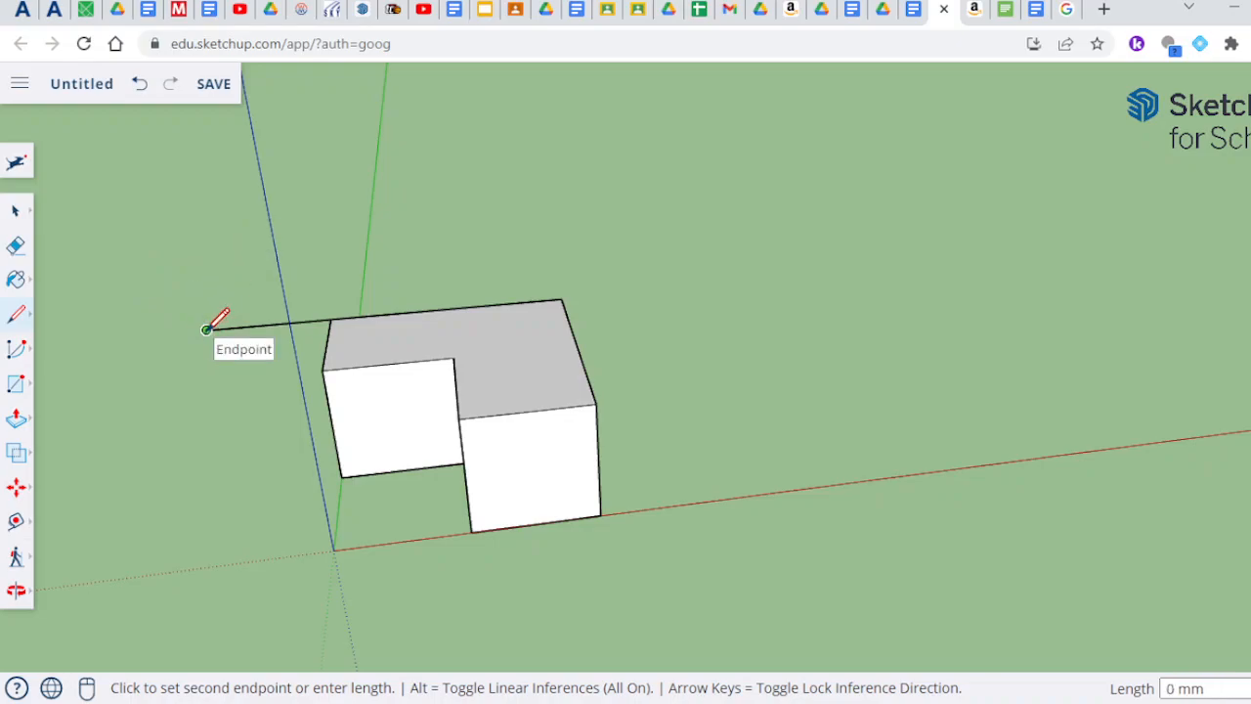
# Draw the overhang's end line parallel to the green axis, undo the stray segment, and close the face with a red-axis line from the inner corner.
pyautogui.click(168, 424)
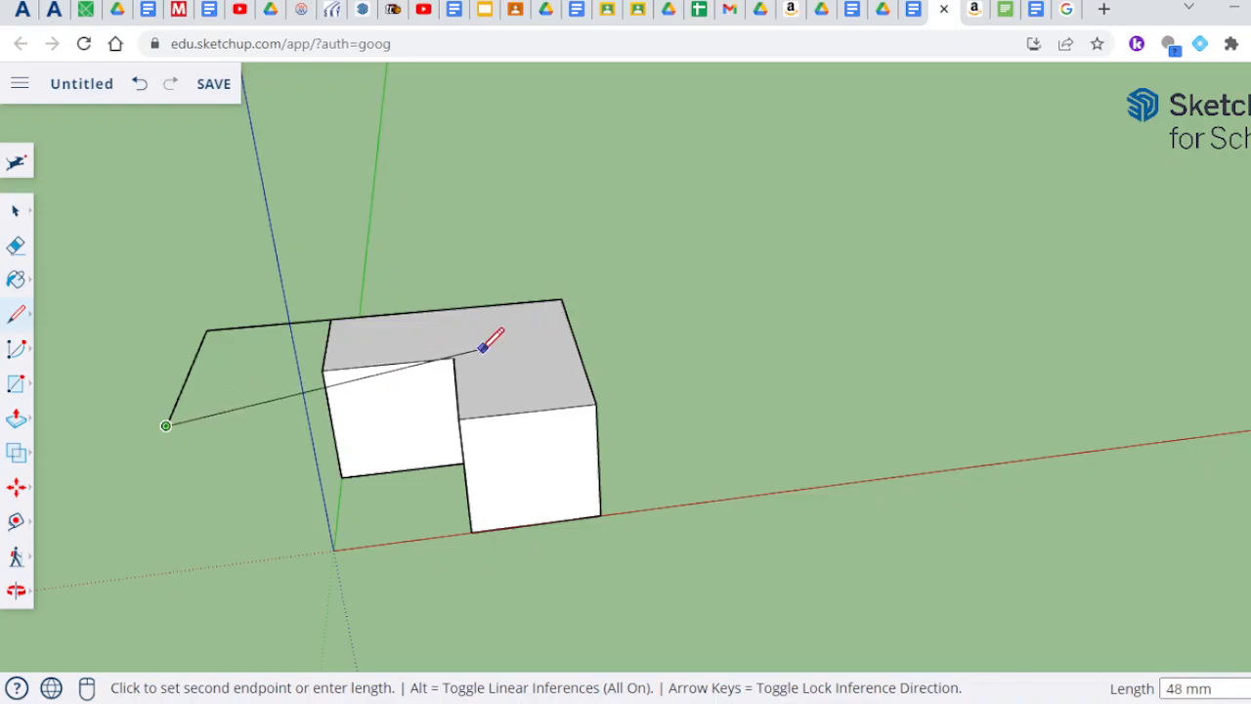
pyautogui.click(148, 466)
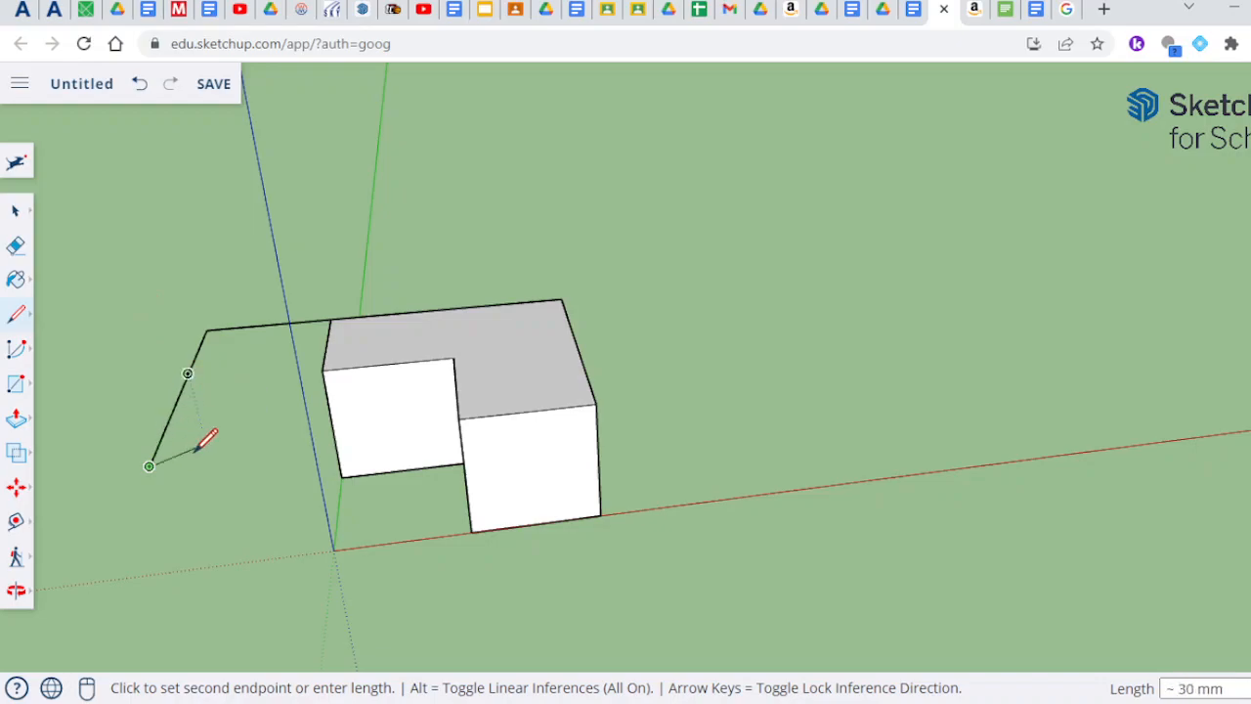
pyautogui.click(216, 482)
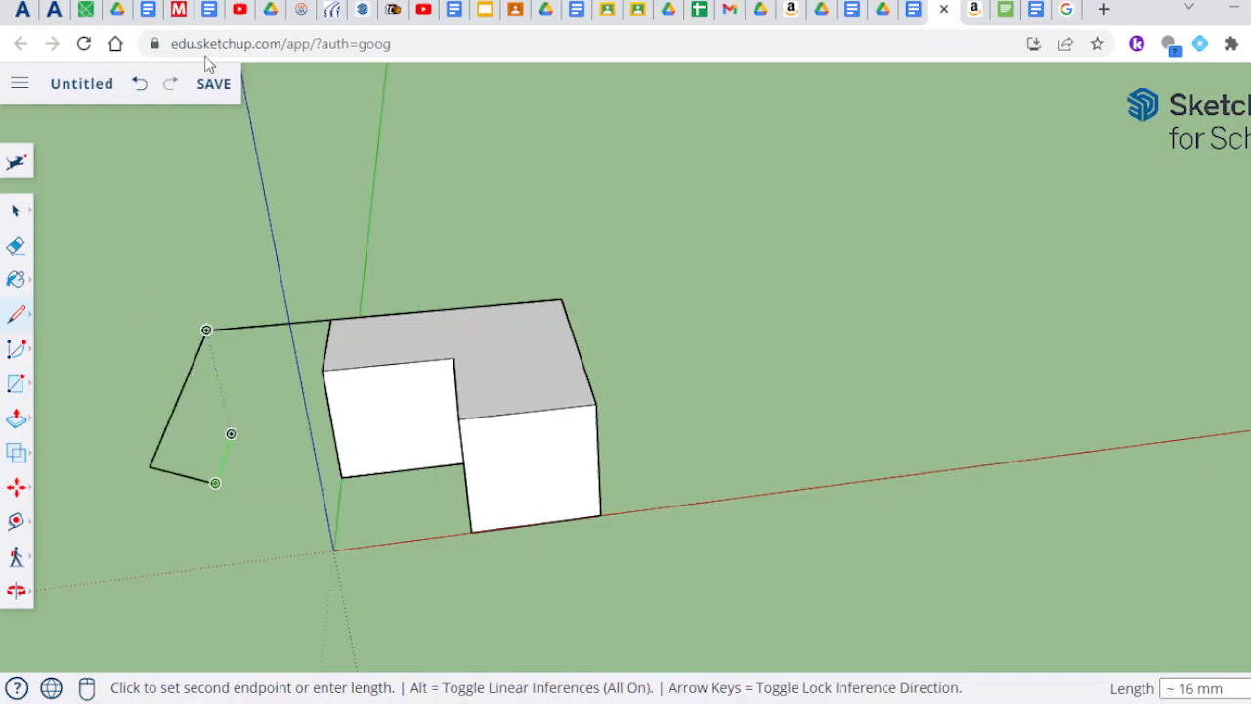
pyautogui.click(138, 86)
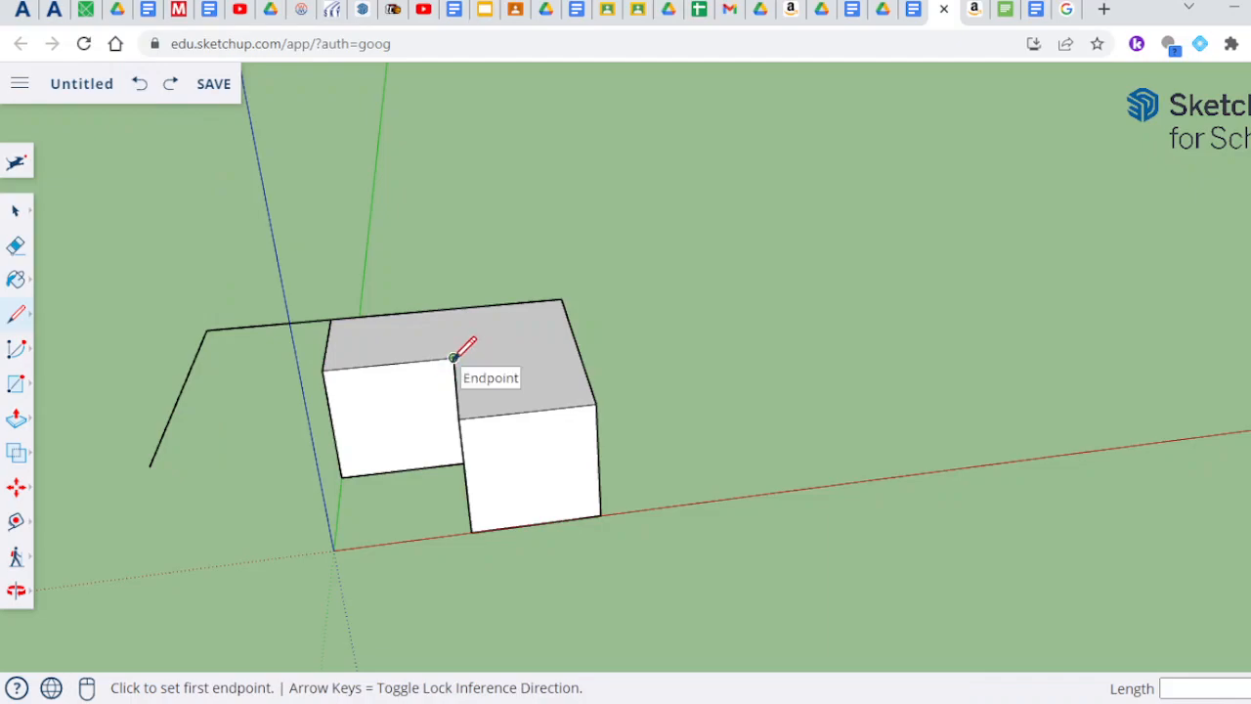
pyautogui.click(453, 358)
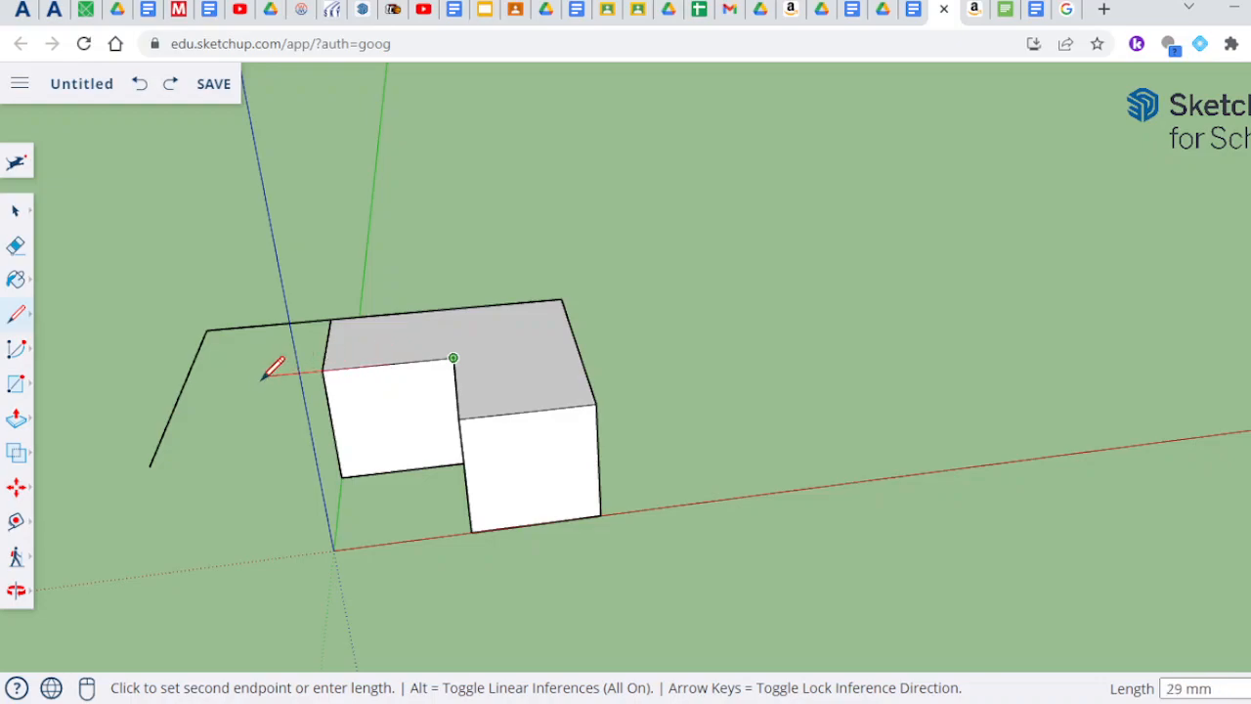
pyautogui.click(189, 382)
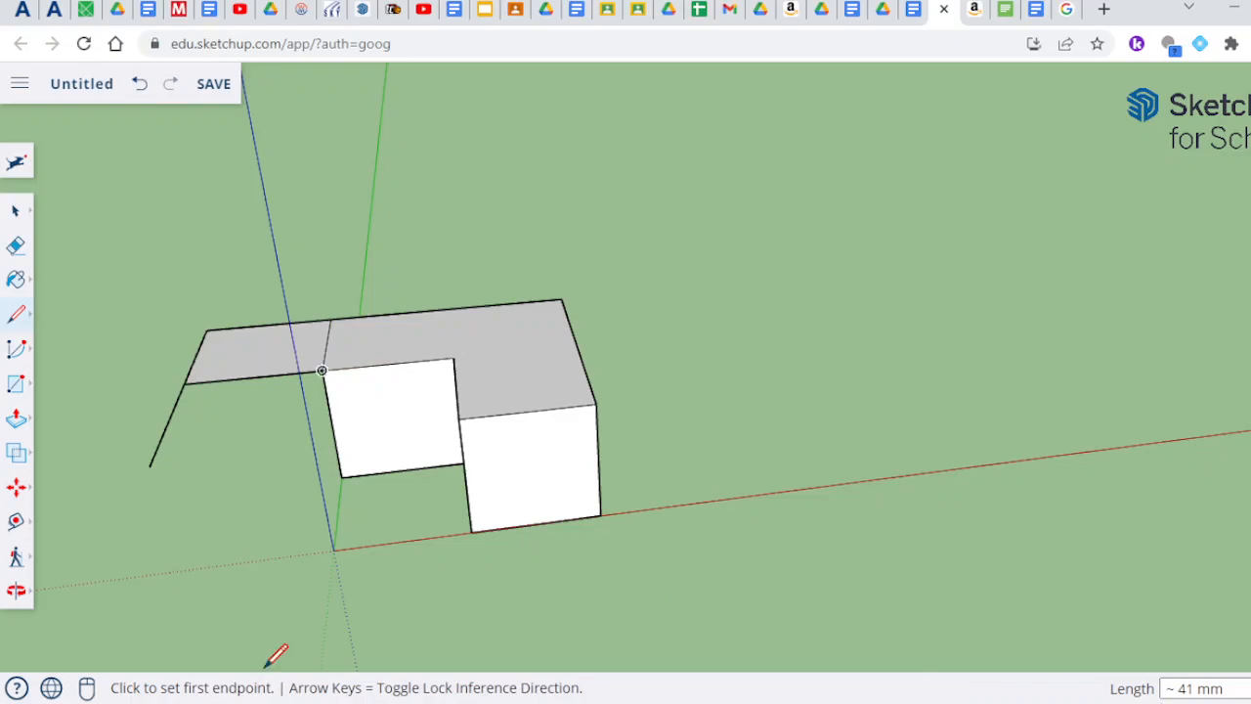
# Measure the overhang face's outer end edge and erase the leftover line extending past its front corner.
pyautogui.click(17, 525)
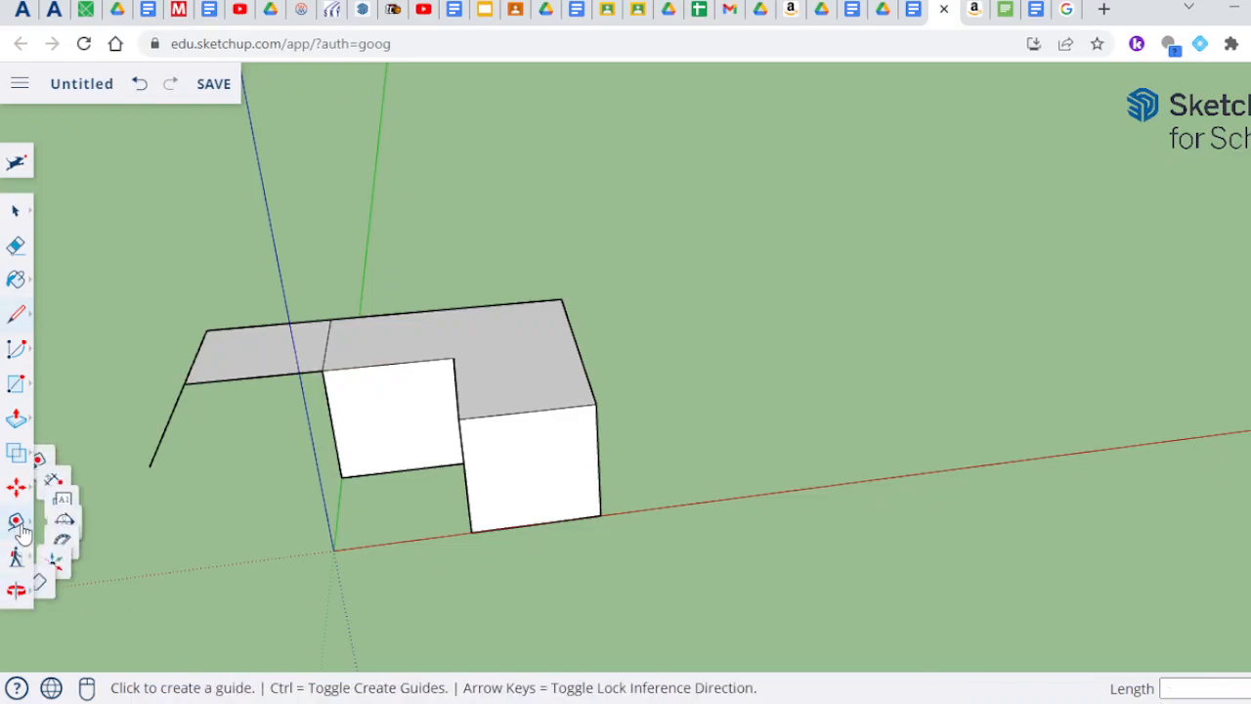
pyautogui.click(206, 329)
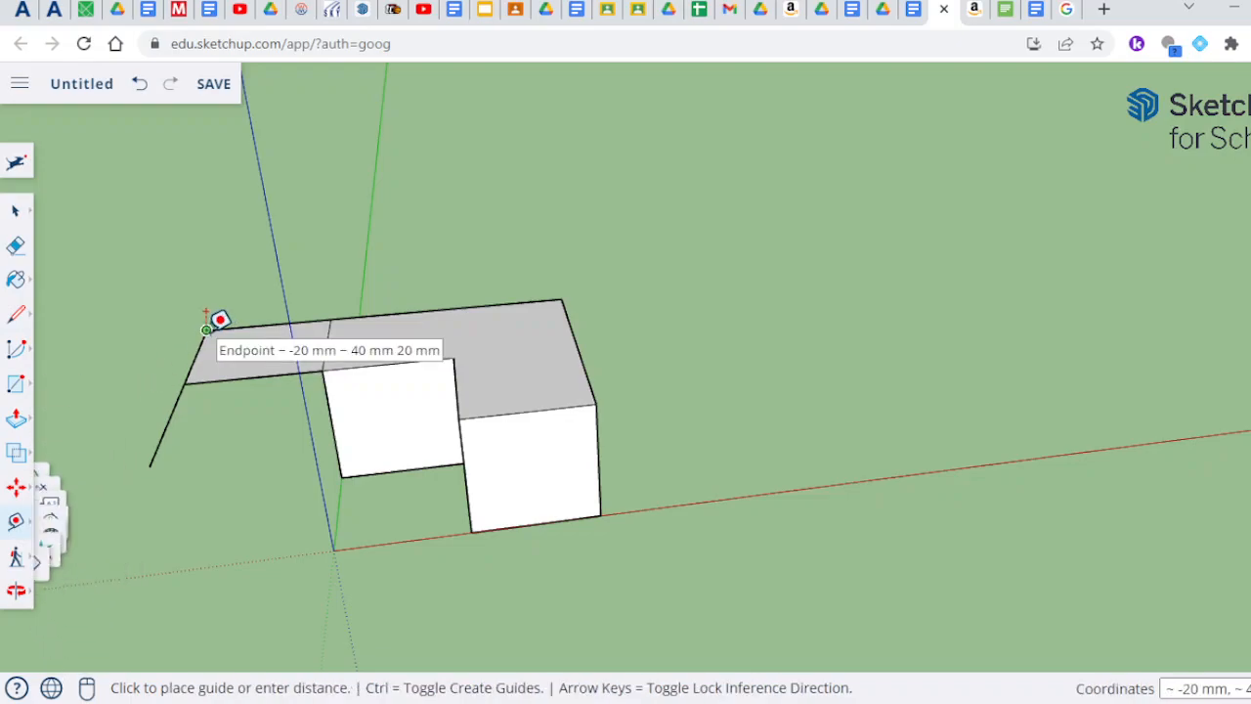
pyautogui.click(184, 383)
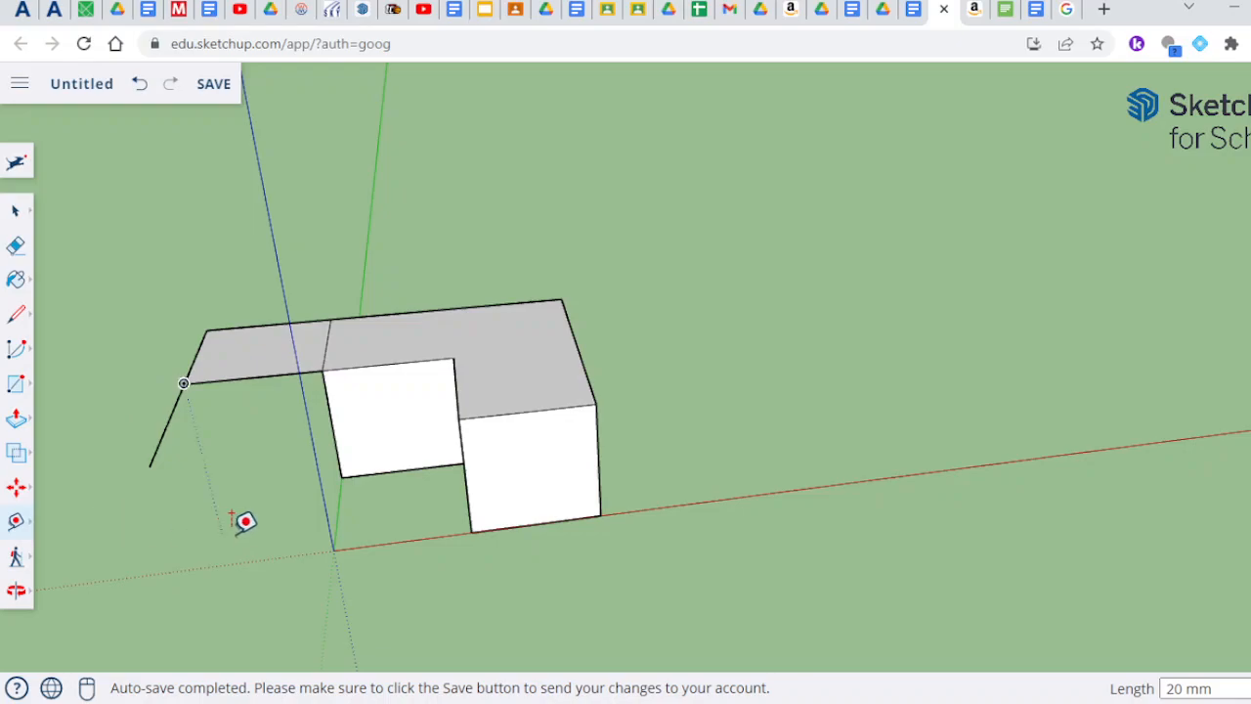
pyautogui.click(15, 246)
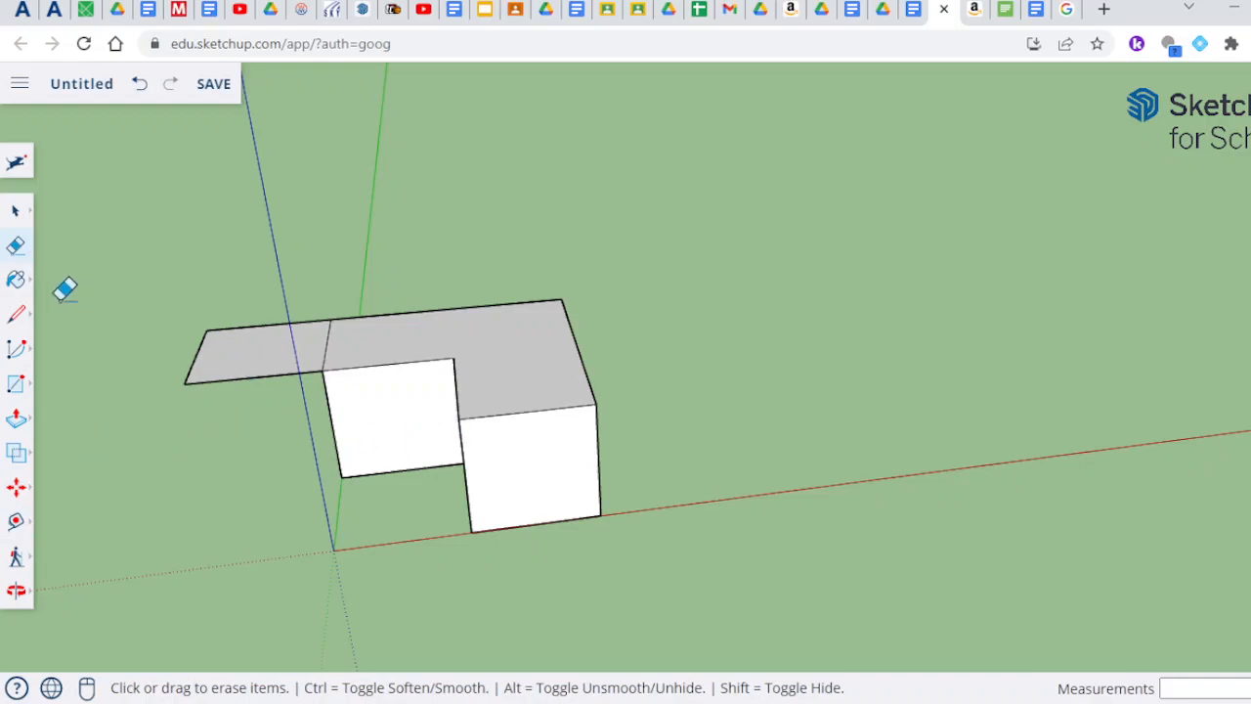
# Draw 40.3 mm along the back edge from the overhang's end corner, and divide the top face with a 20 mm line to the inner corner.
pyautogui.click(18, 316)
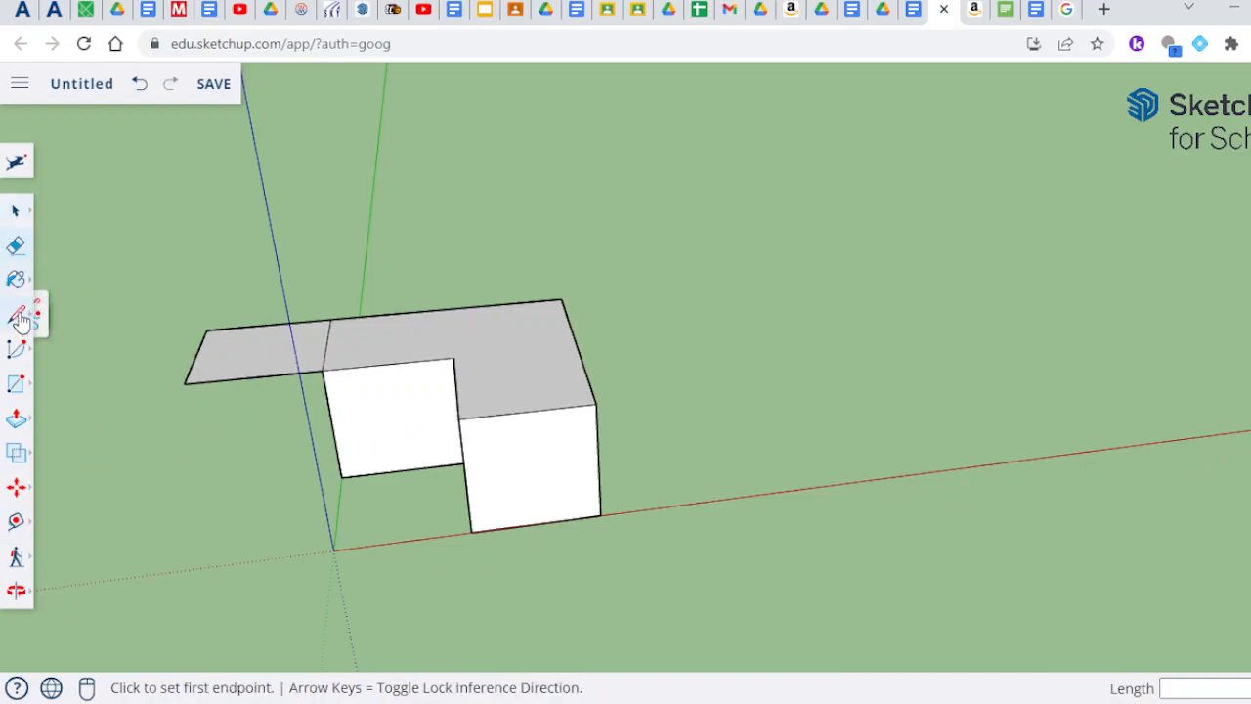
pyautogui.click(206, 329)
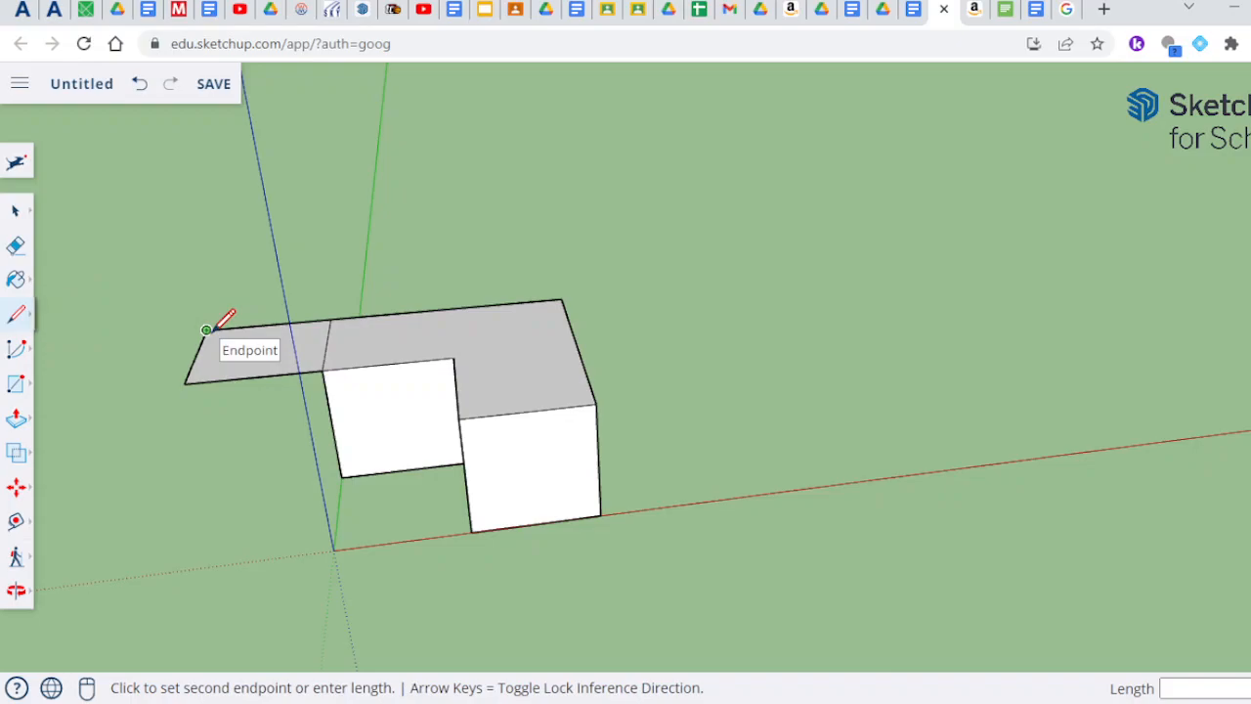
pyautogui.click(422, 311)
pyautogui.click(447, 309)
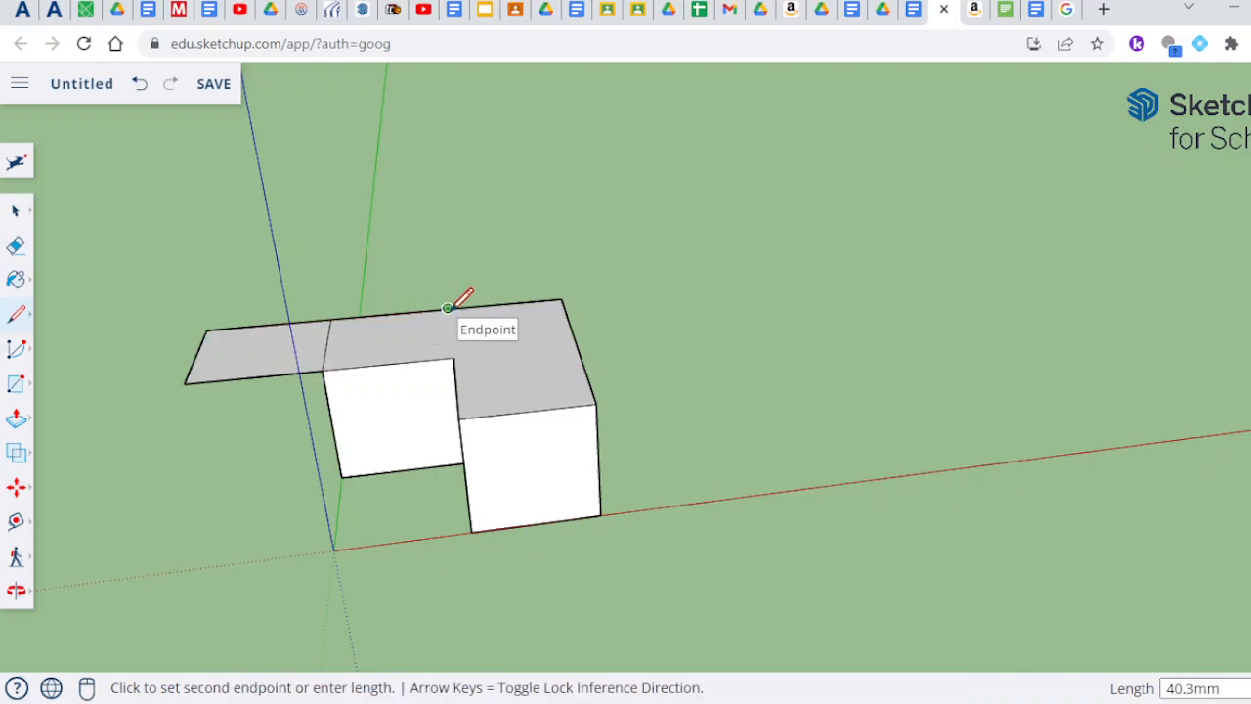
pyautogui.click(450, 359)
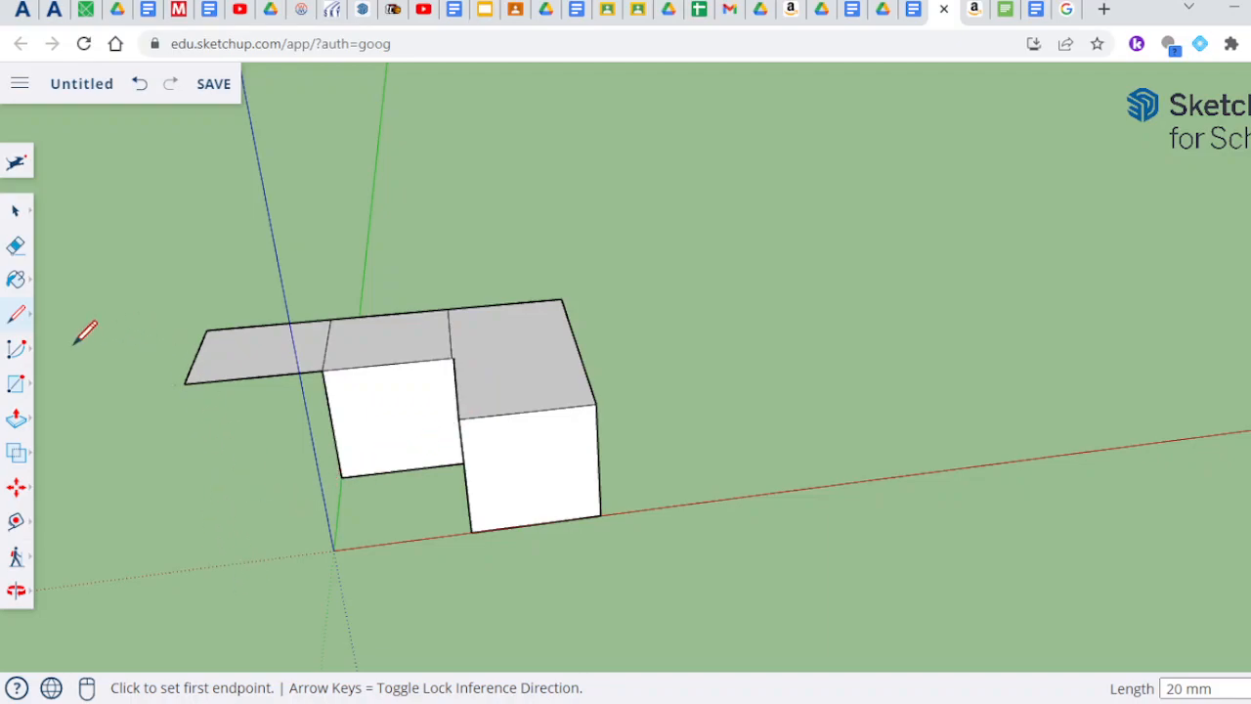
# Erase the line dividing the overhang from the rest of the top strip and recheck the reference drawing in Google Drive.
pyautogui.click(15, 247)
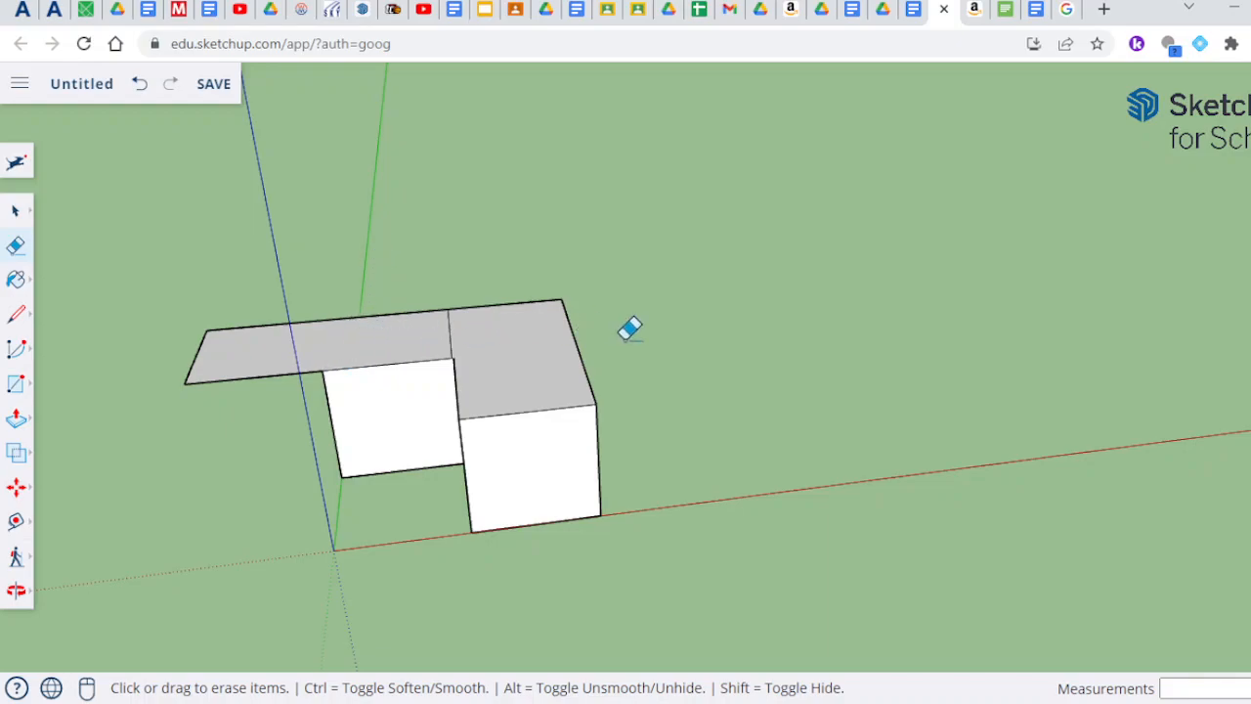
pyautogui.click(824, 14)
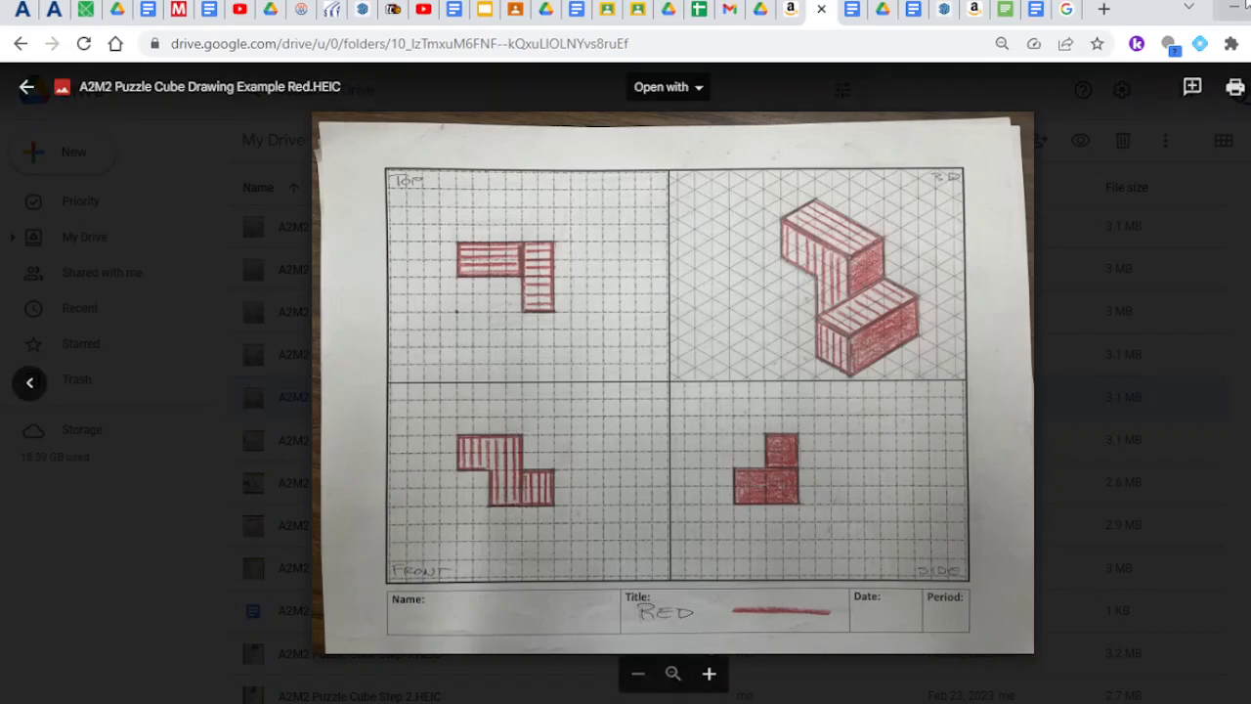
pyautogui.click(940, 10)
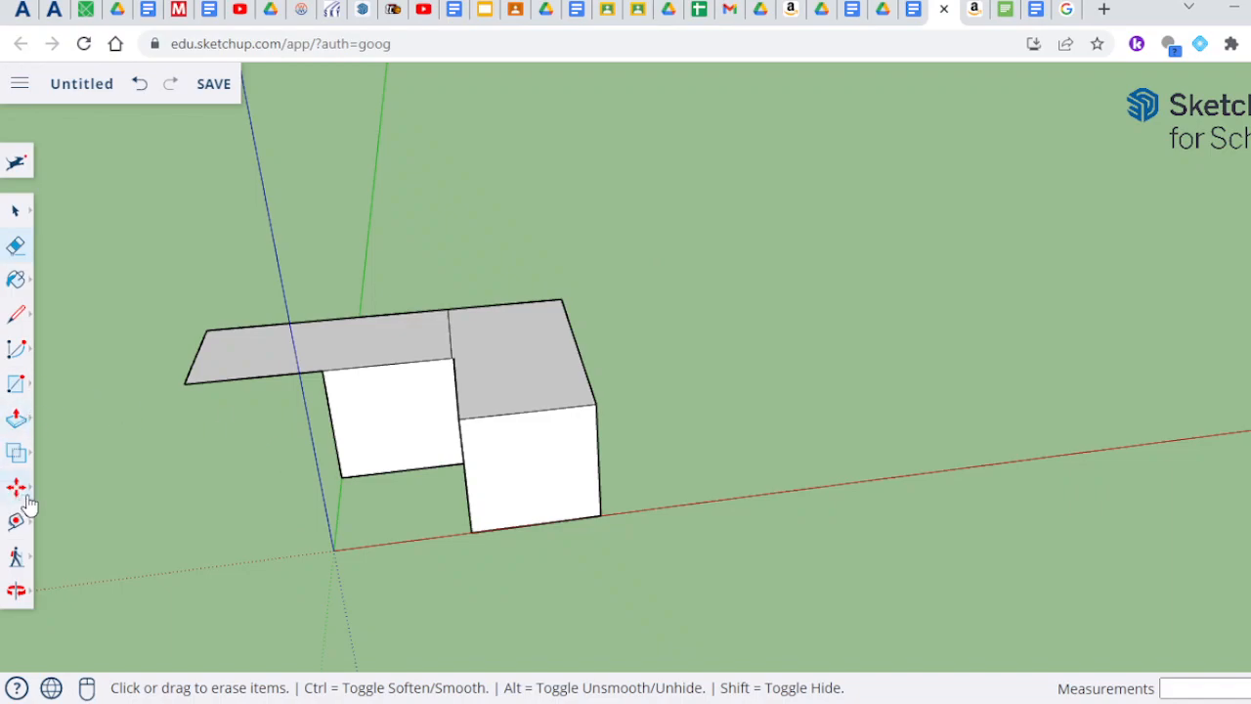
# In SketchUp, pull the long top strip, including the overhang, upward by 20.3 mm with Push/Pull.
pyautogui.click(15, 422)
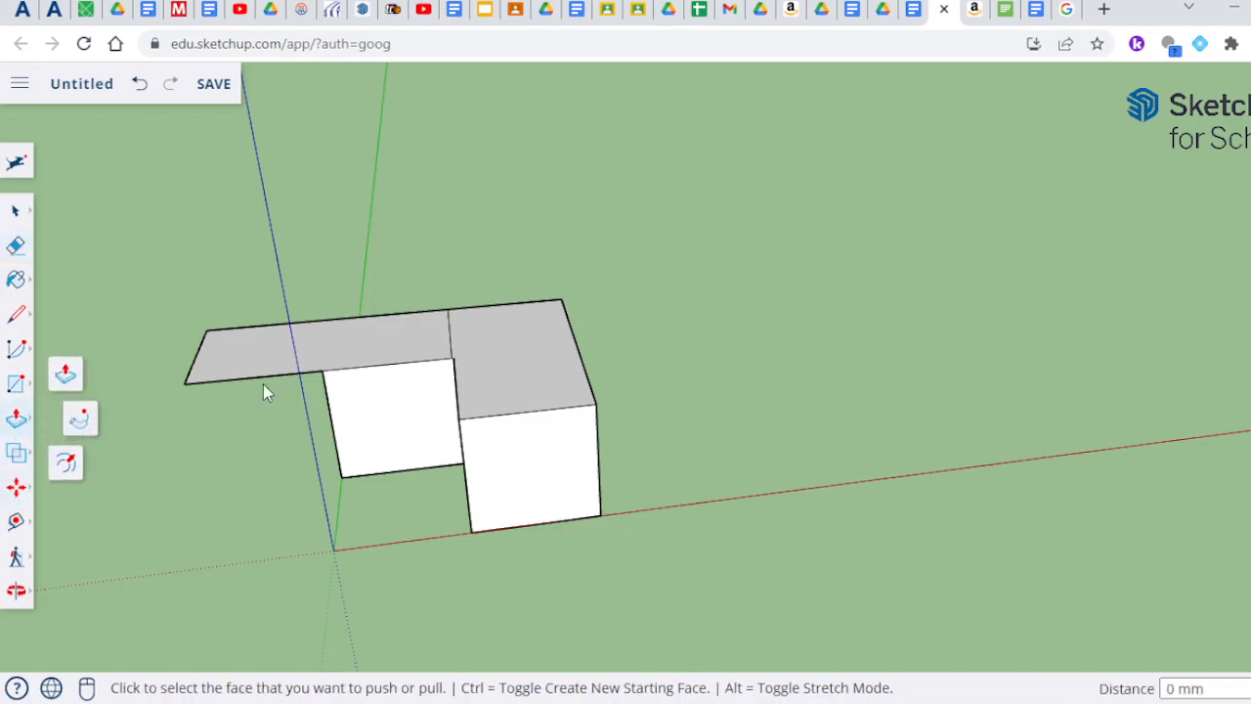
pyautogui.click(347, 345)
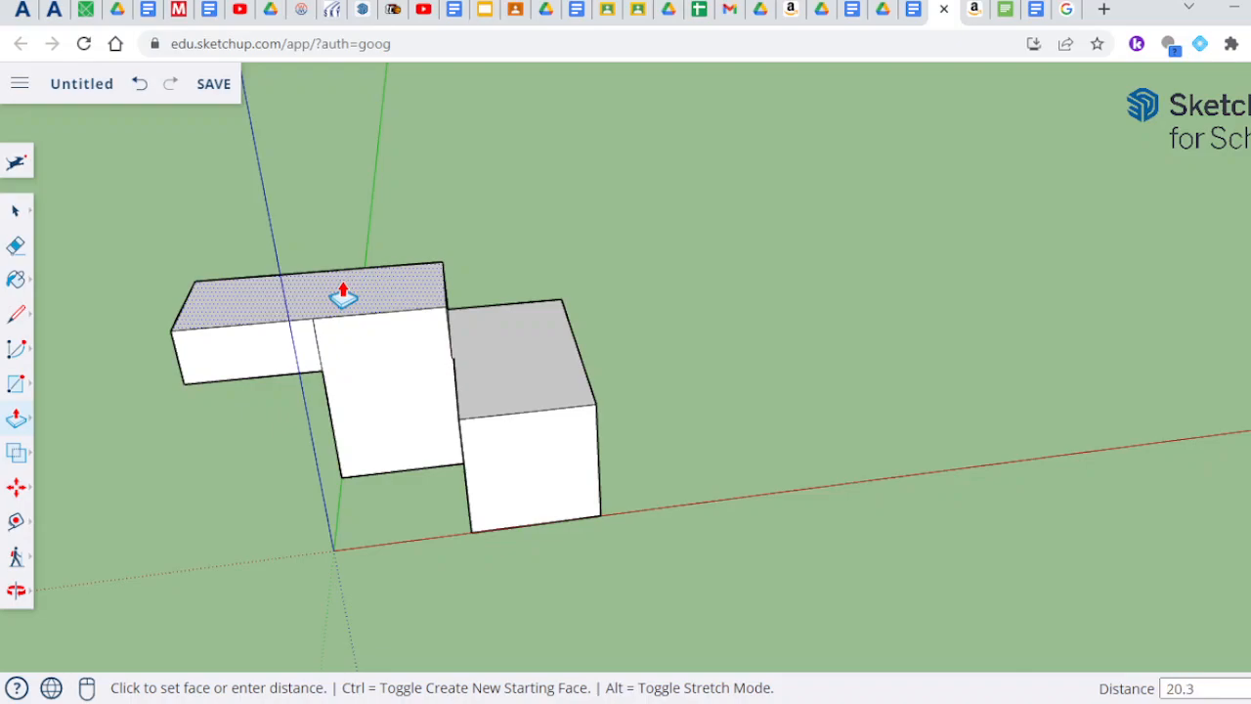
pyautogui.press('Return')
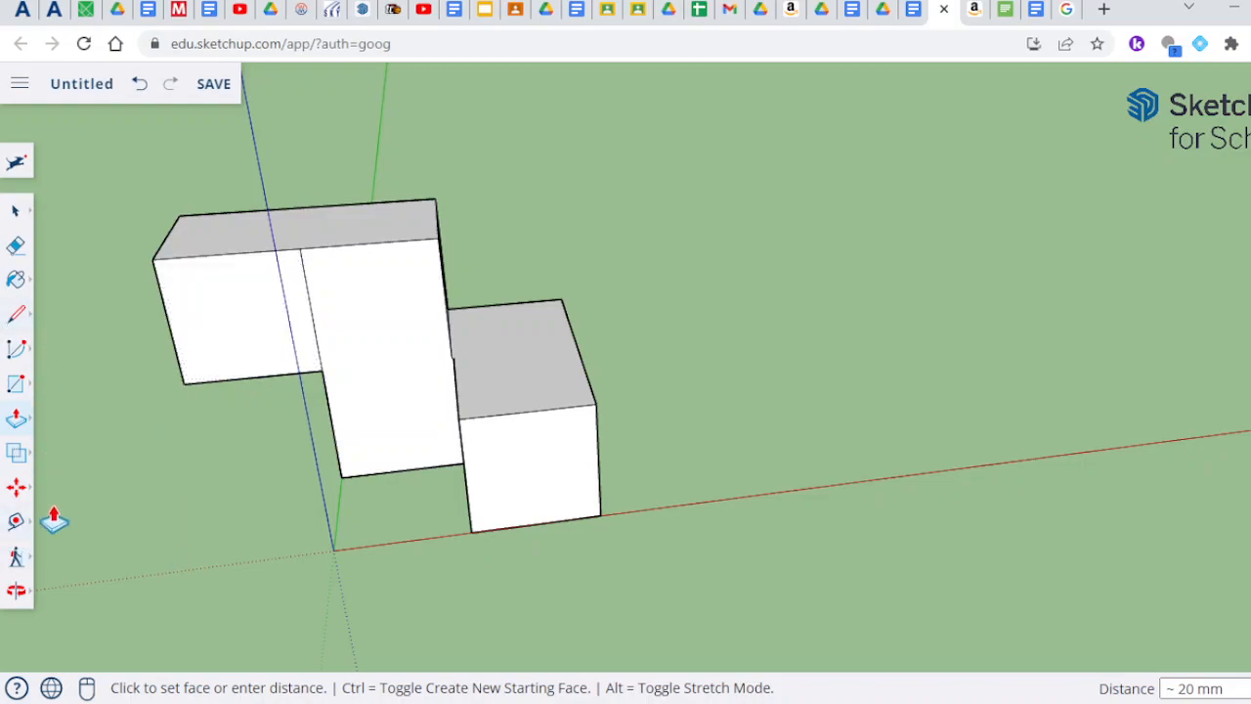
# Erase the vertical seam lines between the overhang and the main block on the front and back faces.
pyautogui.click(16, 246)
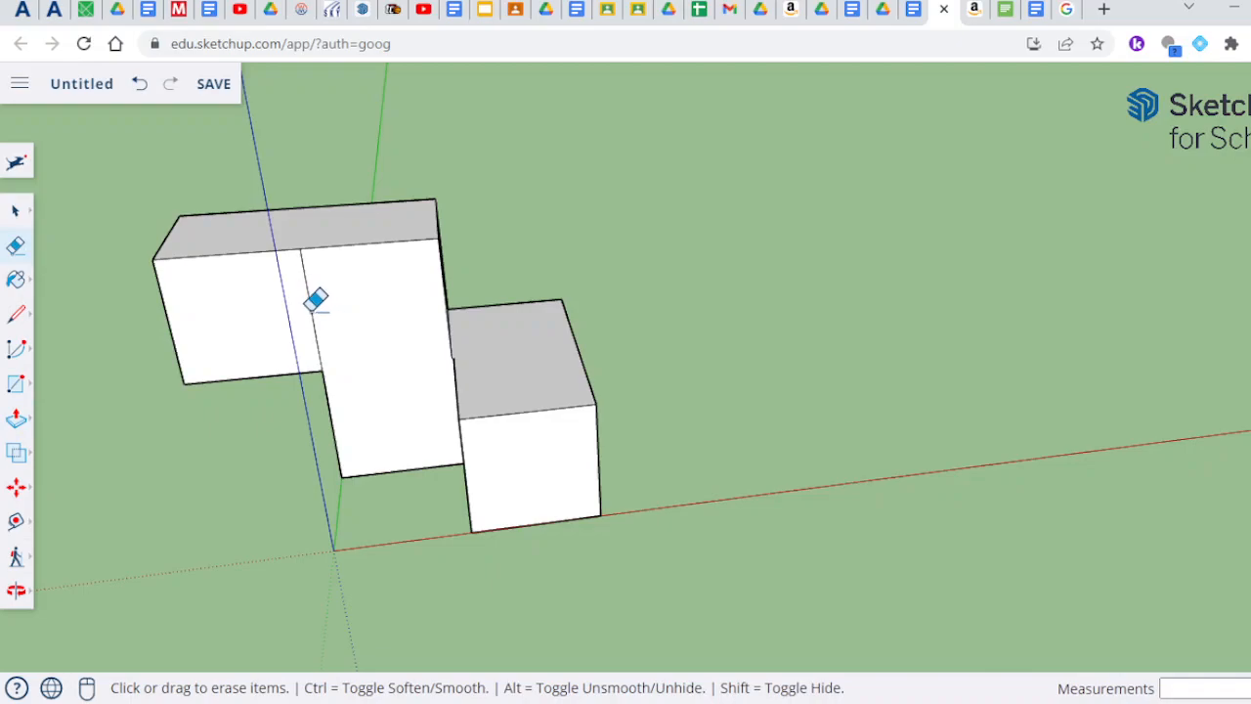
pyautogui.click(17, 589)
pyautogui.moveTo(159, 547); pyautogui.dragTo(1179, 450)
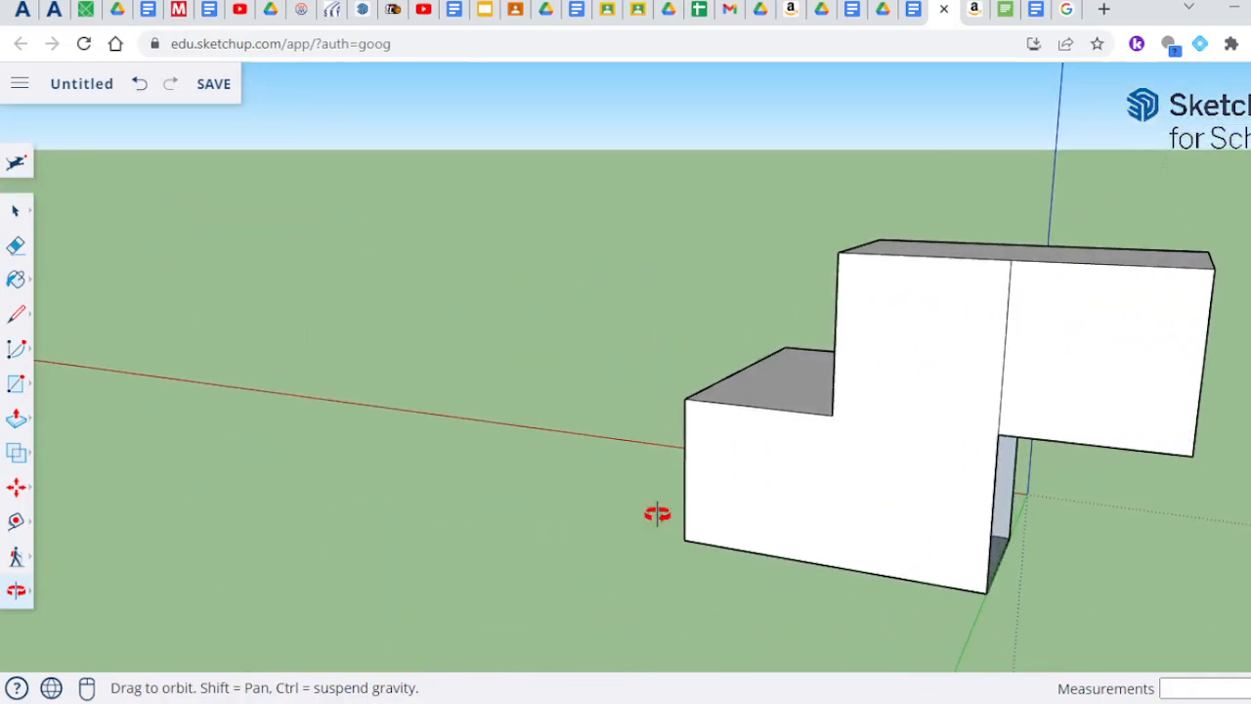
pyautogui.click(13, 246)
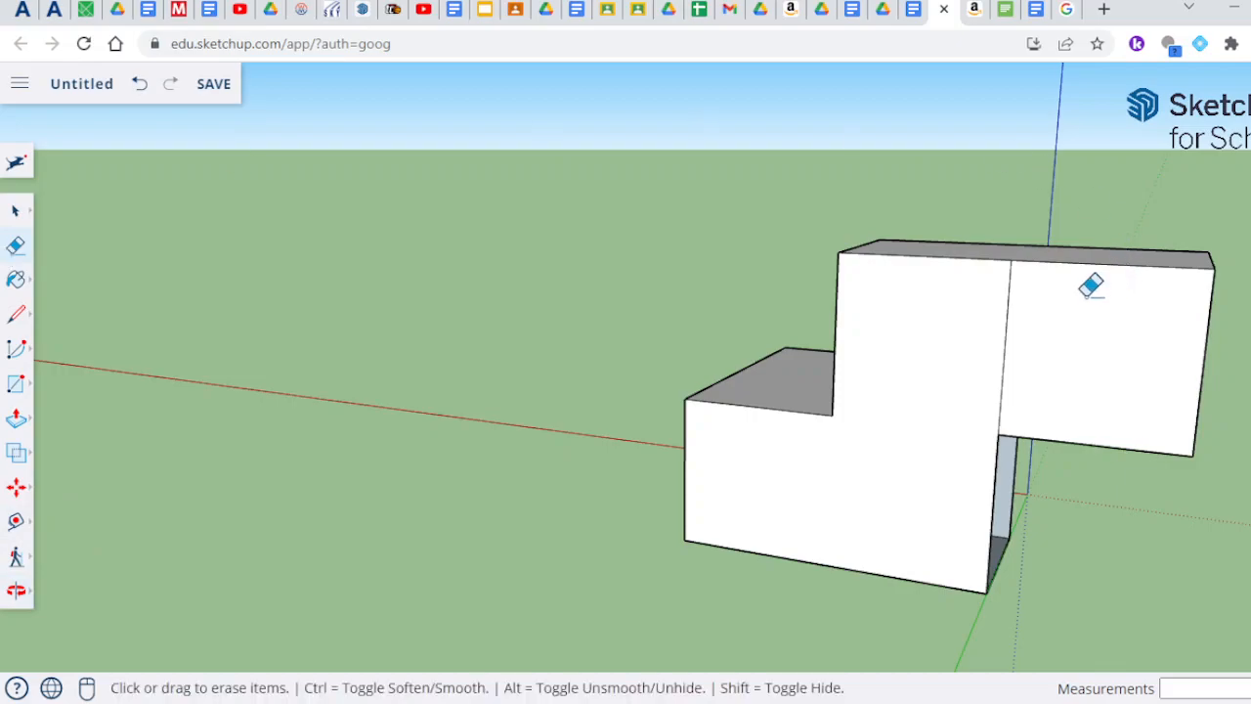
pyautogui.click(1007, 344)
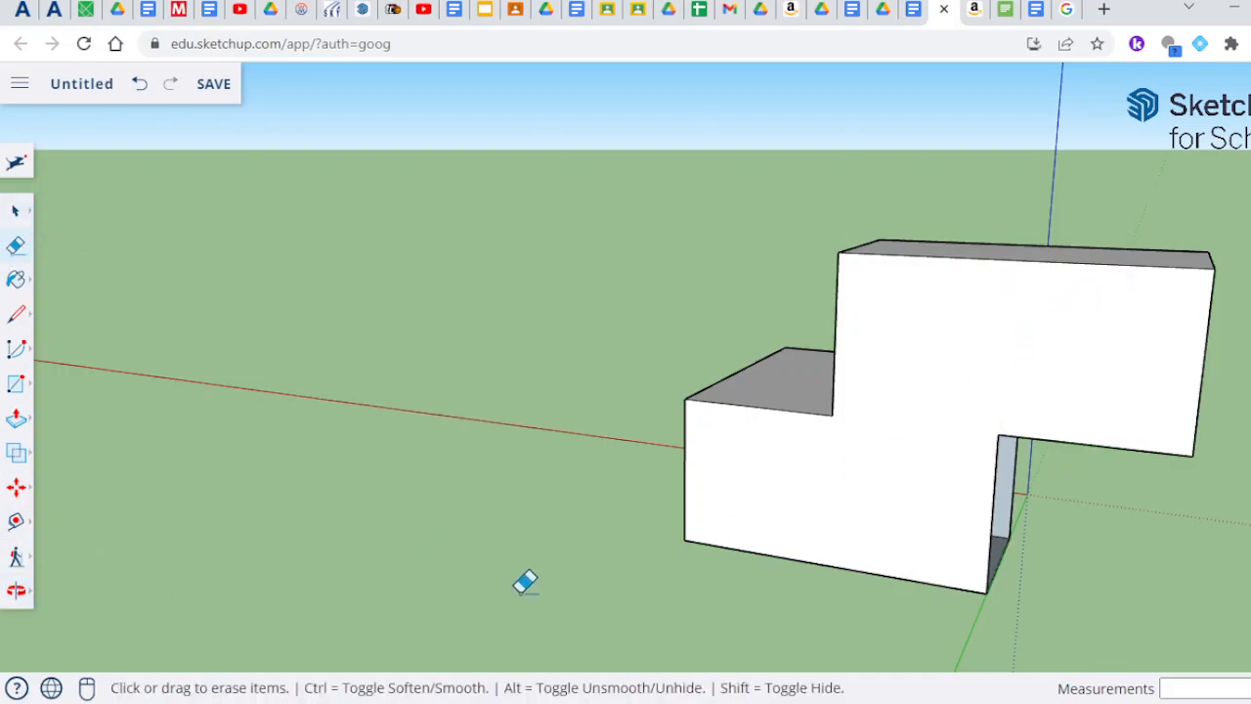
# Try to close the open end below the overhang with a 20.3 mm by 20 mm rectangle from its lower back corner.
pyautogui.click(17, 592)
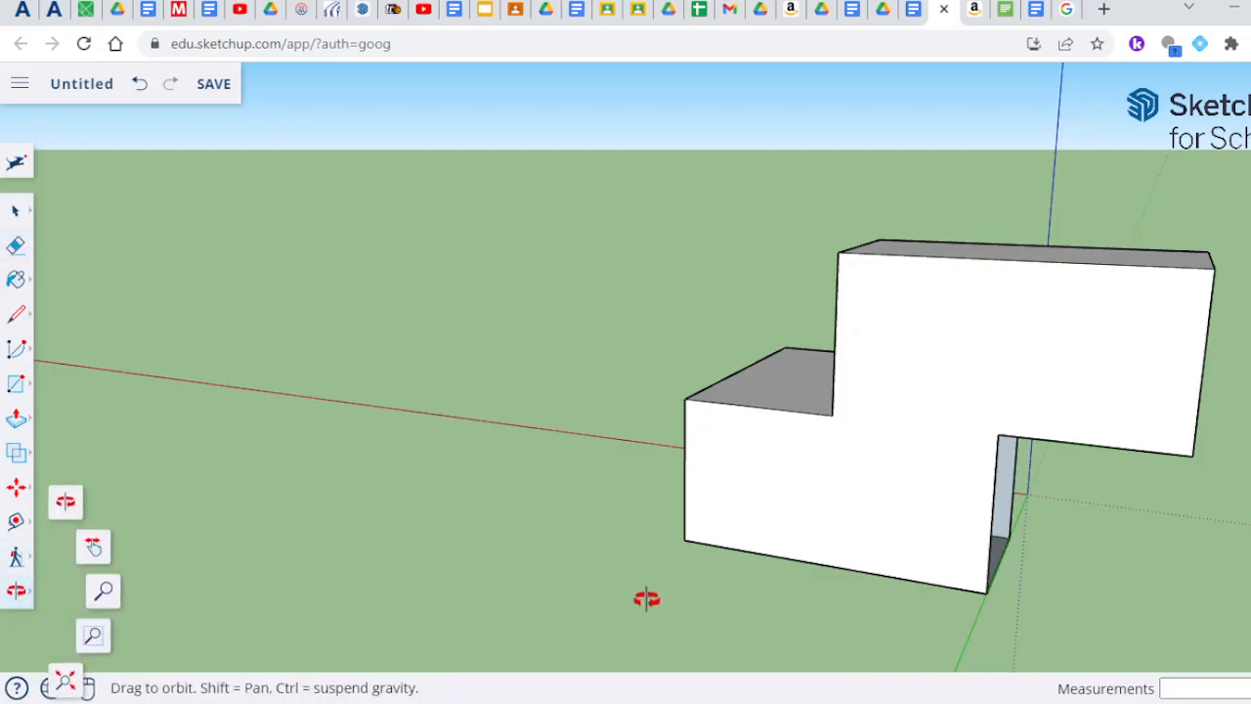
pyautogui.moveTo(651, 597)
pyautogui.mouseDown()
pyautogui.moveTo(404, 503)
pyautogui.moveTo(277, 500)
pyautogui.moveTo(139, 466)
pyautogui.moveTo(198, 507)
pyautogui.mouseUp()
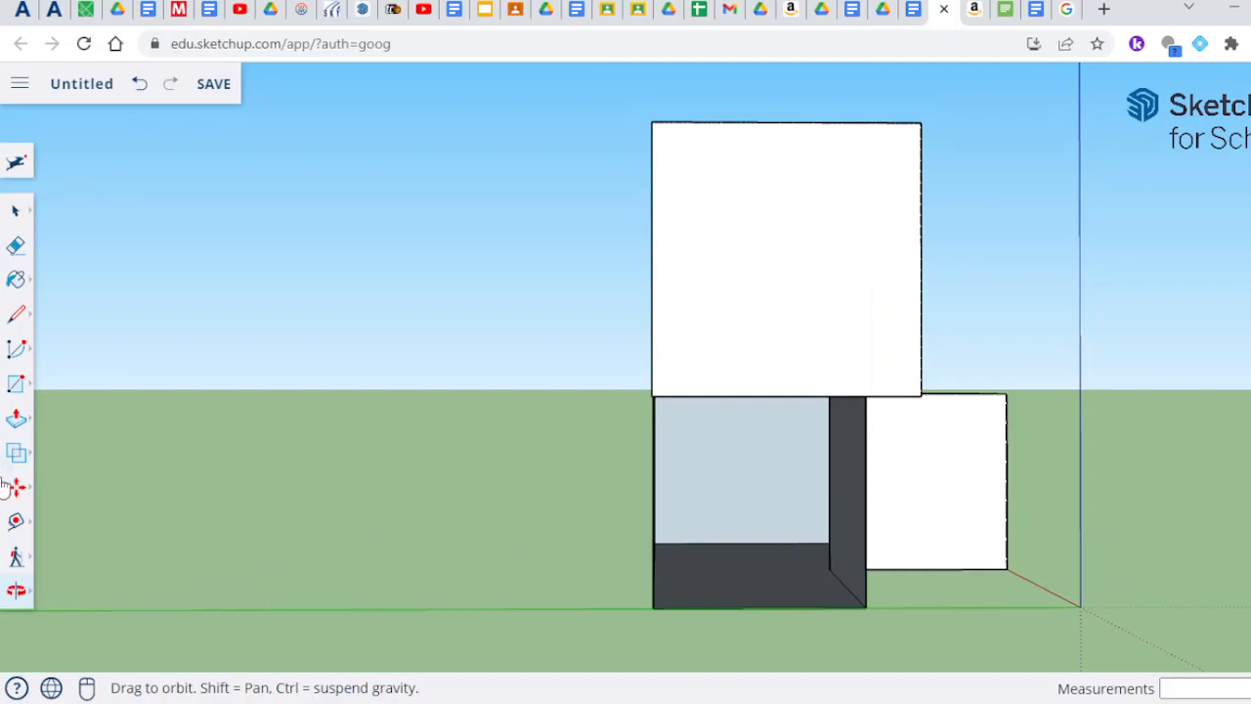
pyautogui.moveTo(340, 460); pyautogui.dragTo(492, 465)
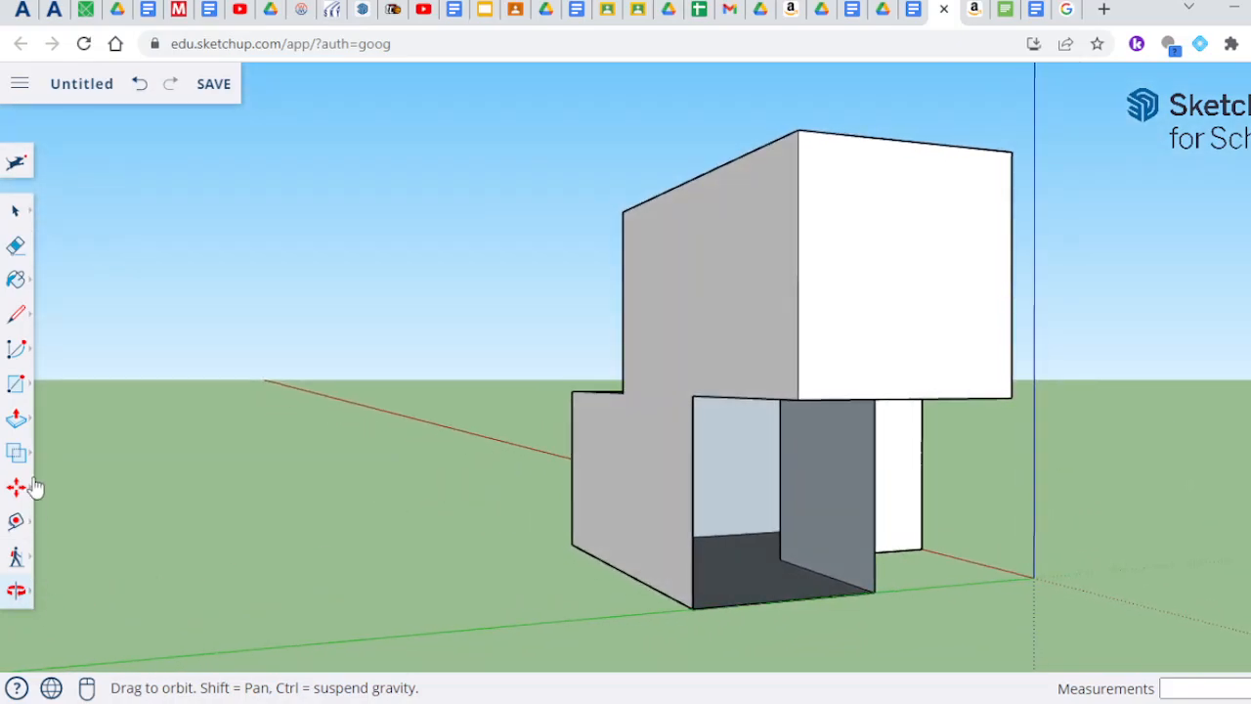
pyautogui.click(15, 318)
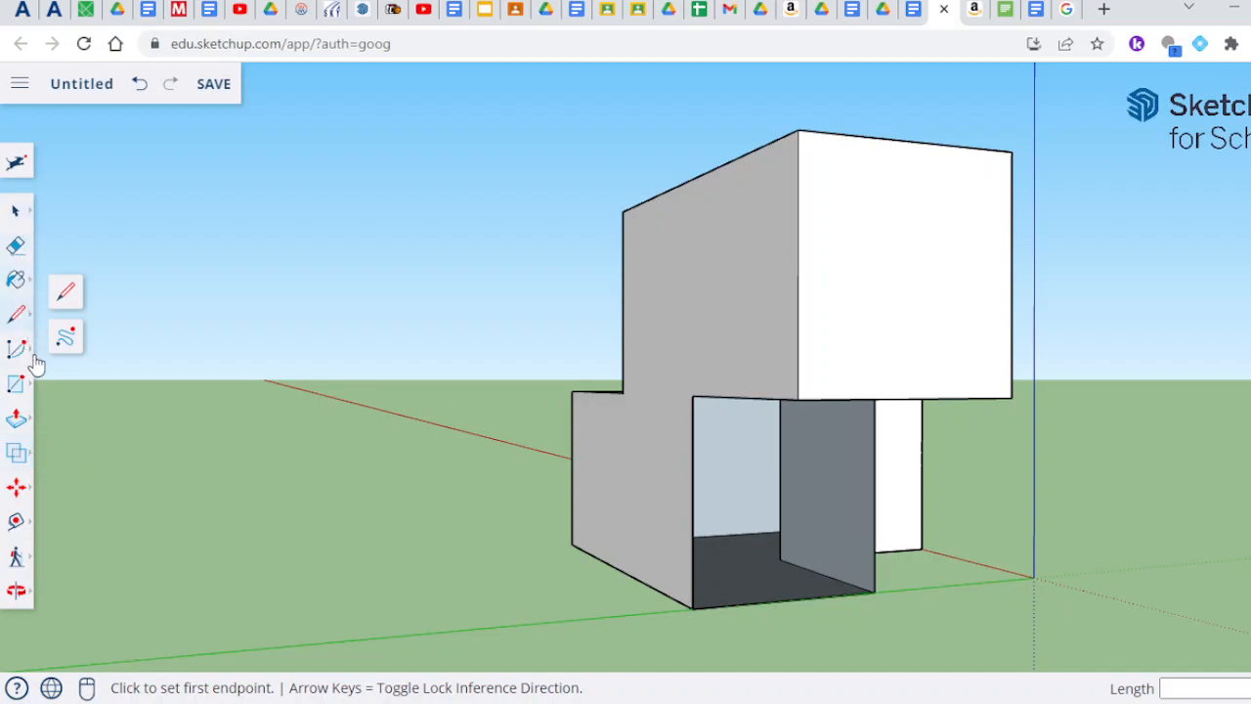
pyautogui.click(23, 387)
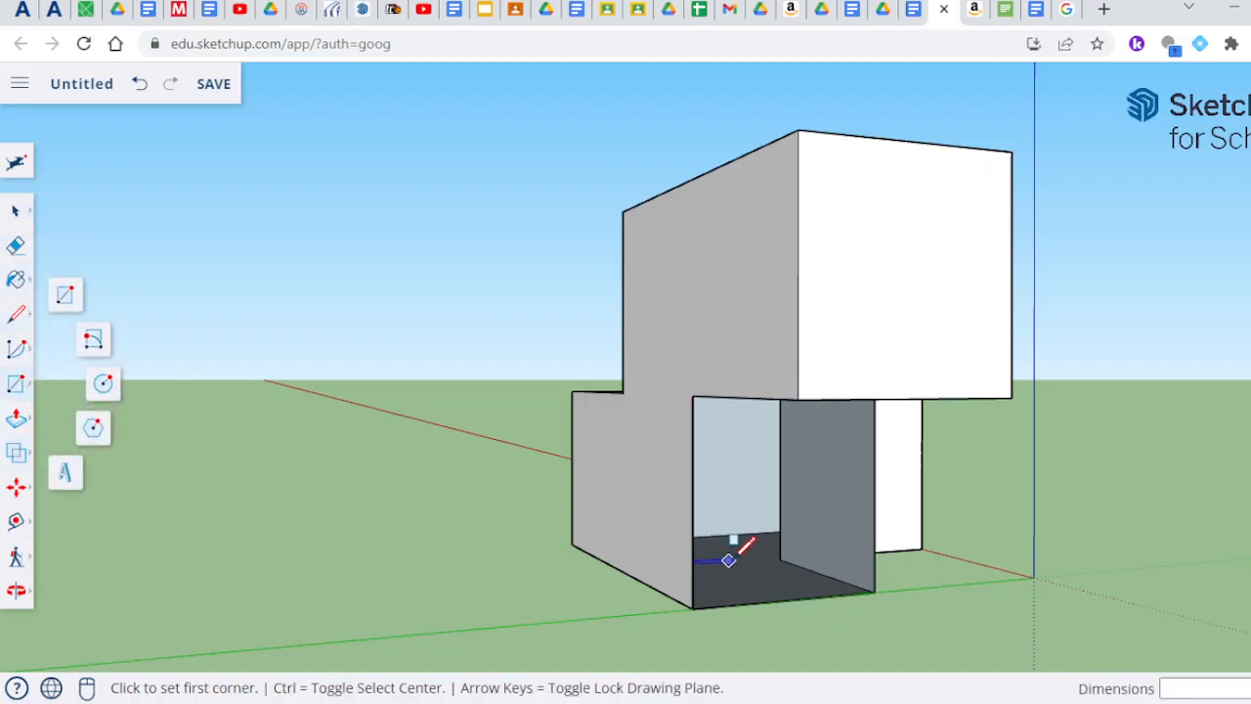
pyautogui.click(692, 607)
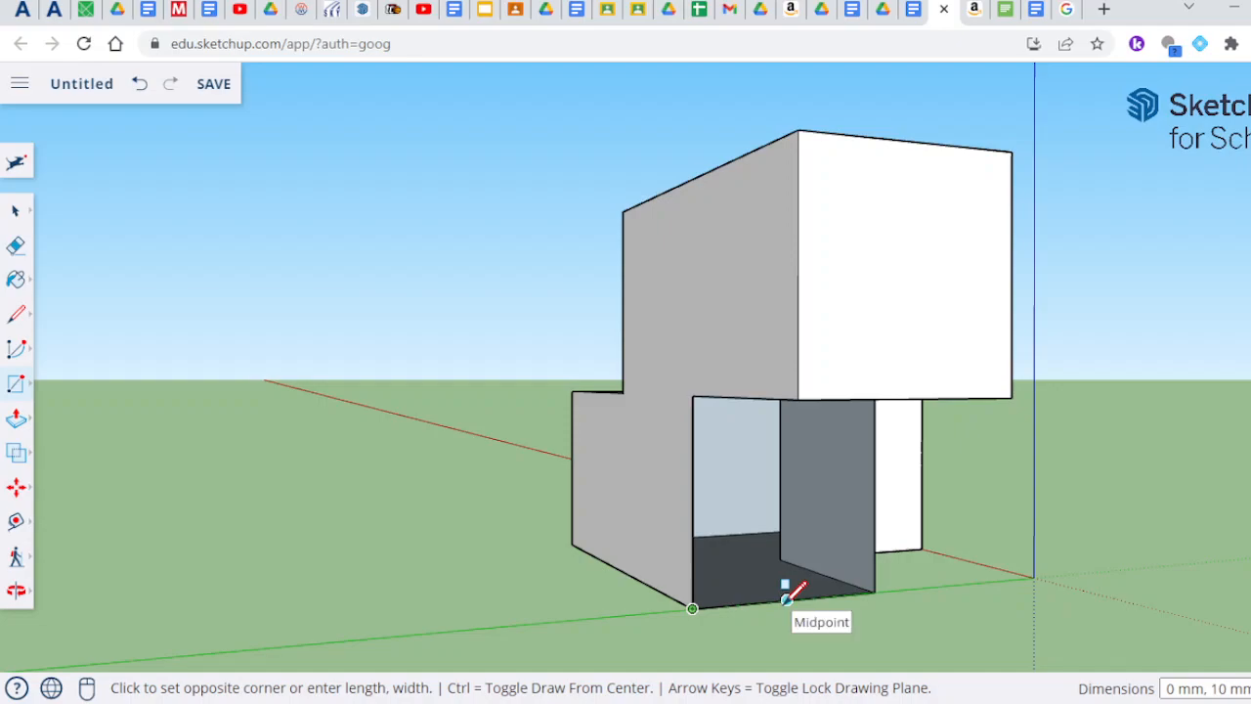
pyautogui.write('20.3')
pyautogui.click(786, 598)
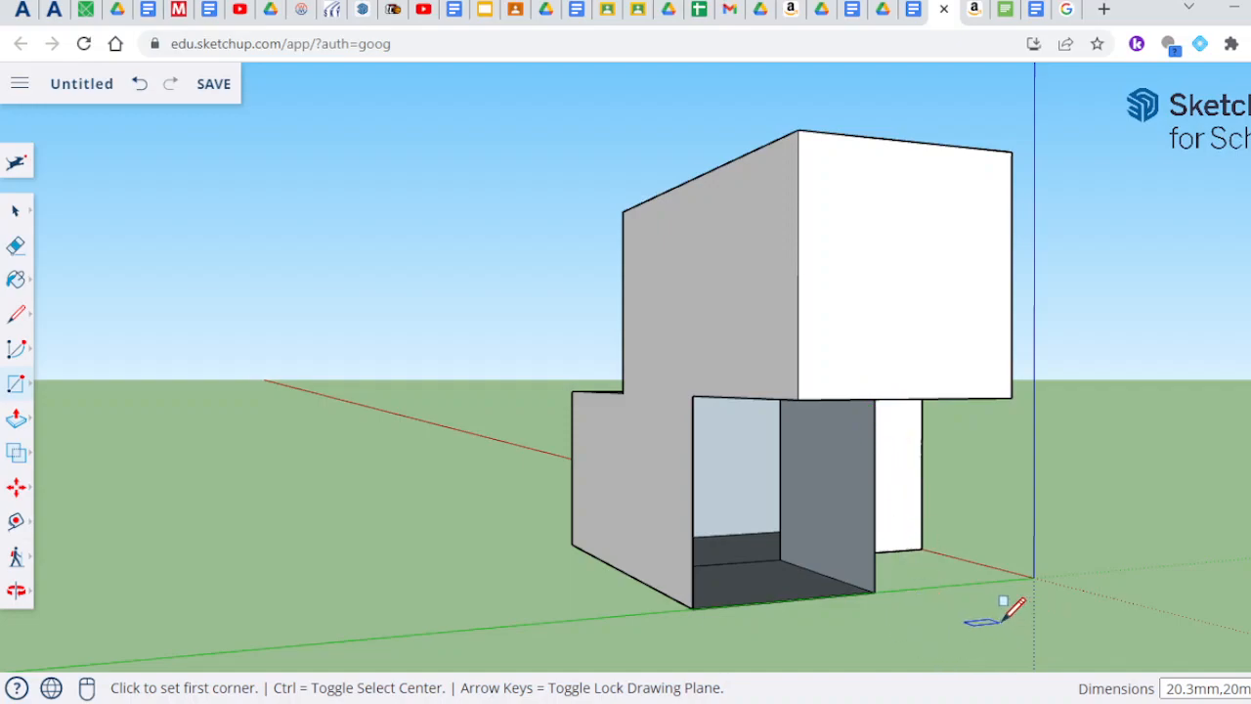
# Cover the open vertical end below the overhang with a 20.3 mm by 20 mm rectangle started at its lower back corner.
pyautogui.click(692, 608)
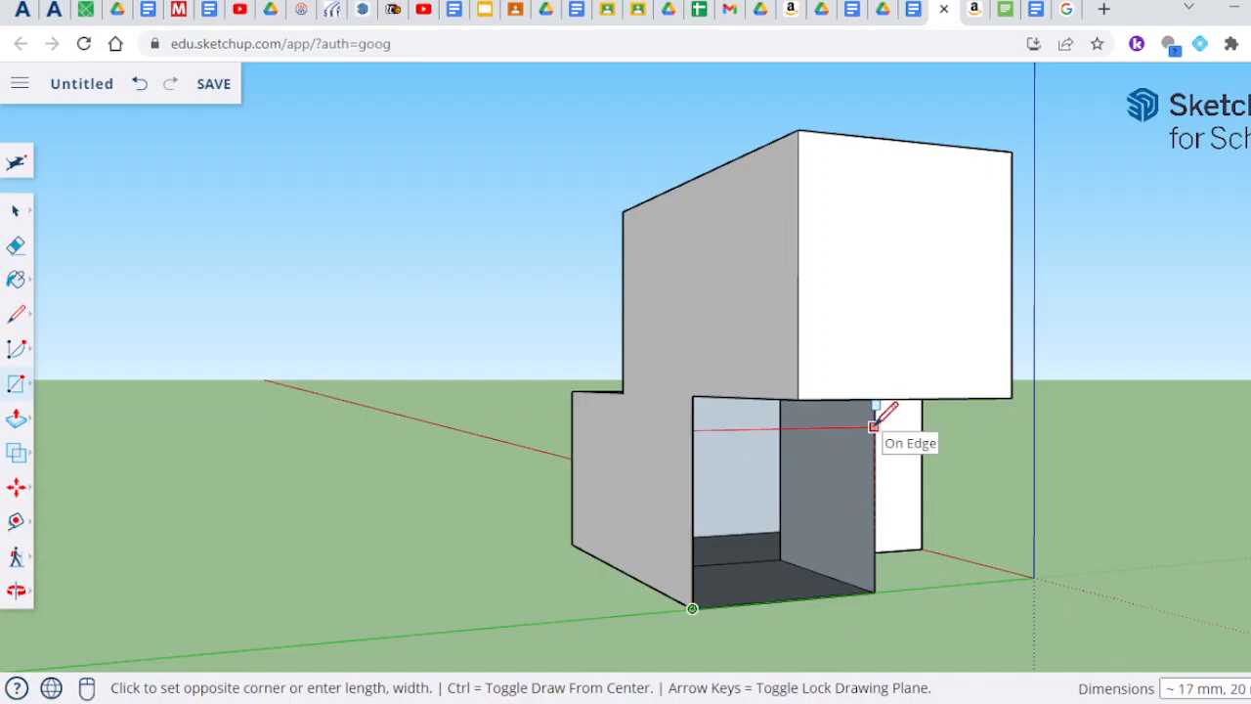
pyautogui.write('20.3mm,20m')
pyautogui.click(876, 422)
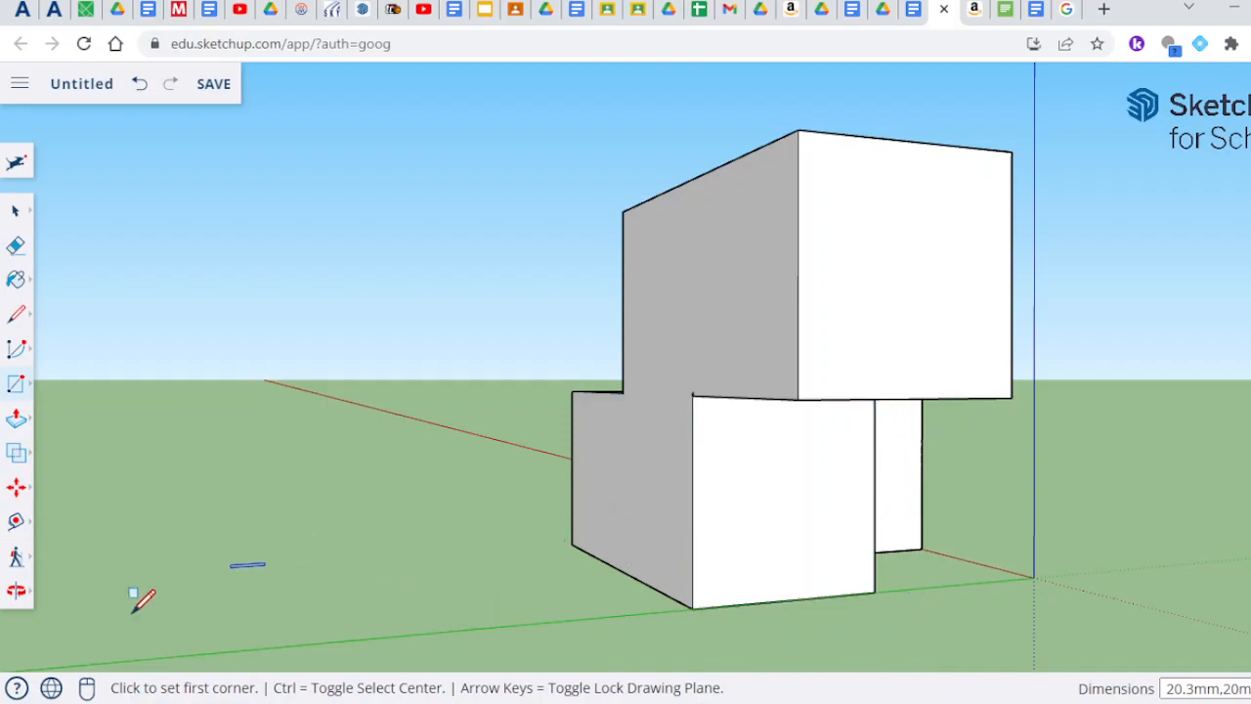
# Try a freehand rectangle of about 22 mm by 20 mm over the overhang's open underside and undo it.
pyautogui.click(15, 591)
pyautogui.moveTo(544, 609); pyautogui.dragTo(405, 332)
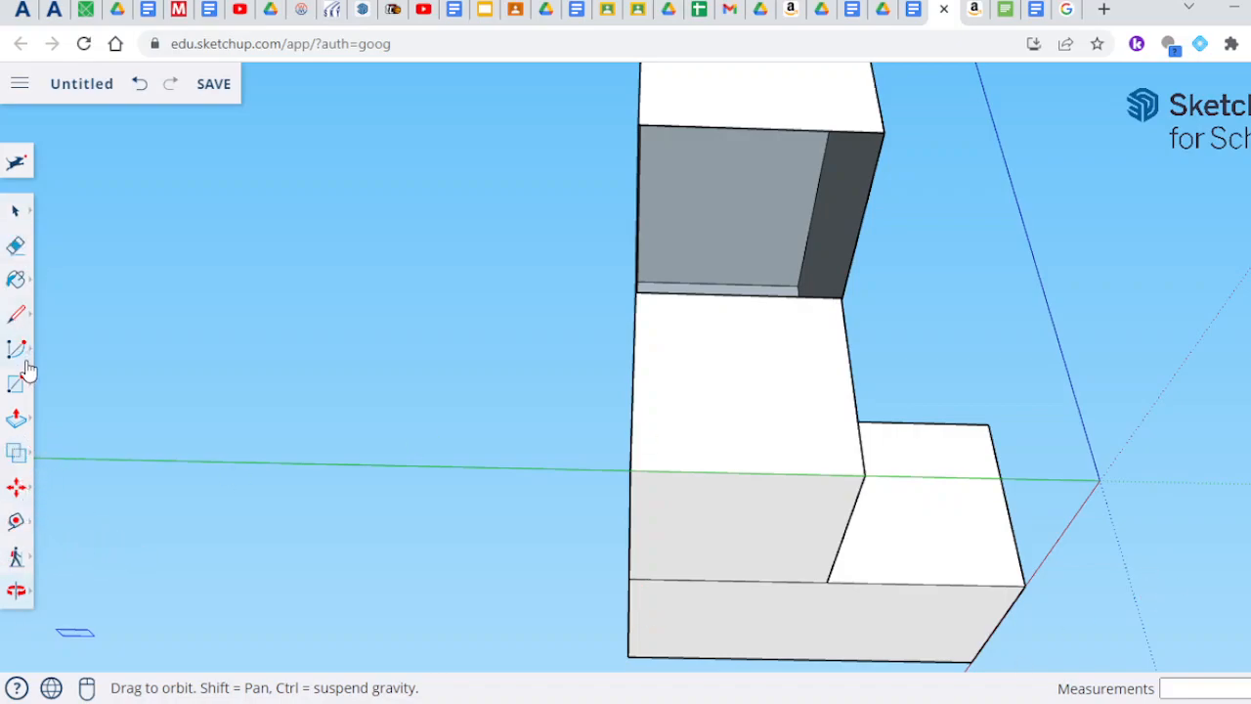
pyautogui.click(15, 387)
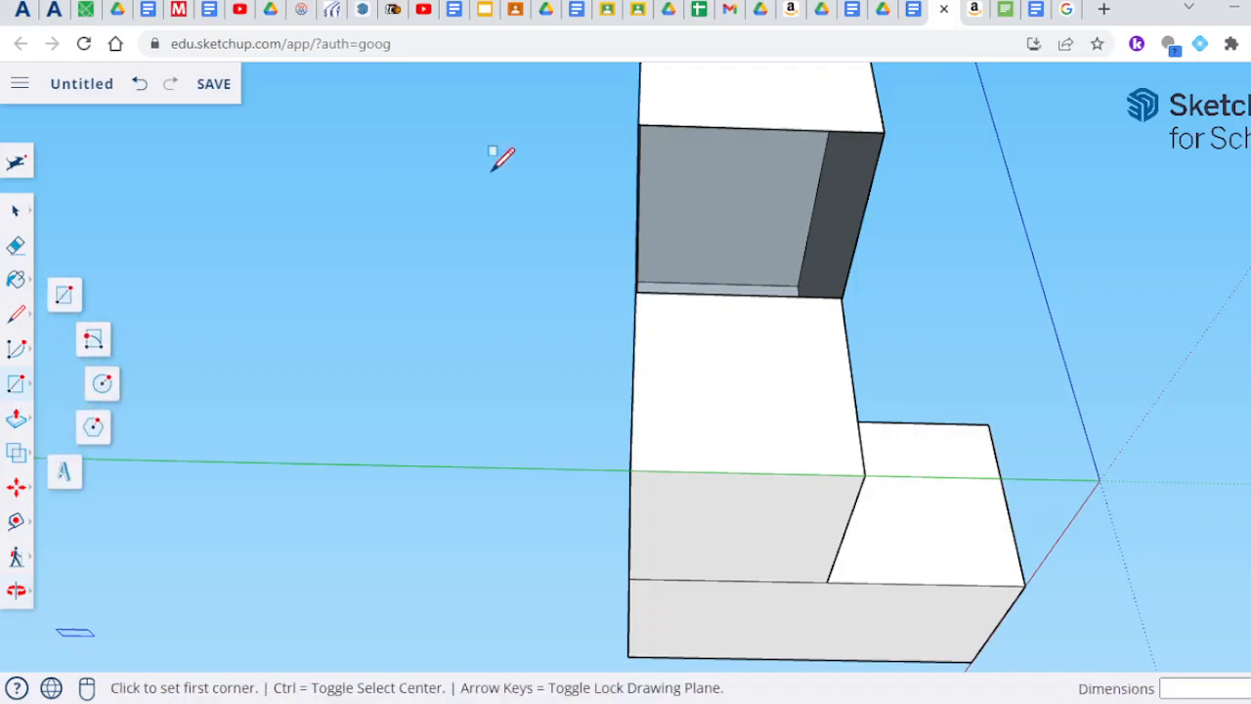
pyautogui.click(637, 125)
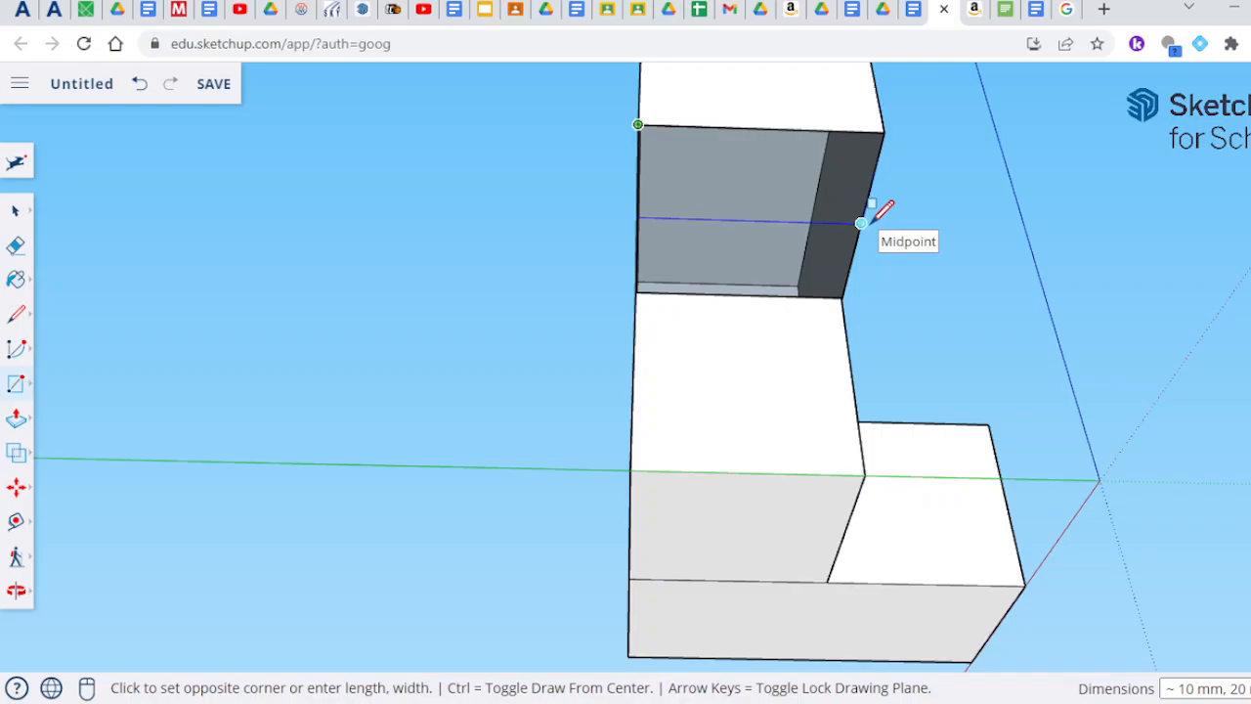
pyautogui.click(921, 341)
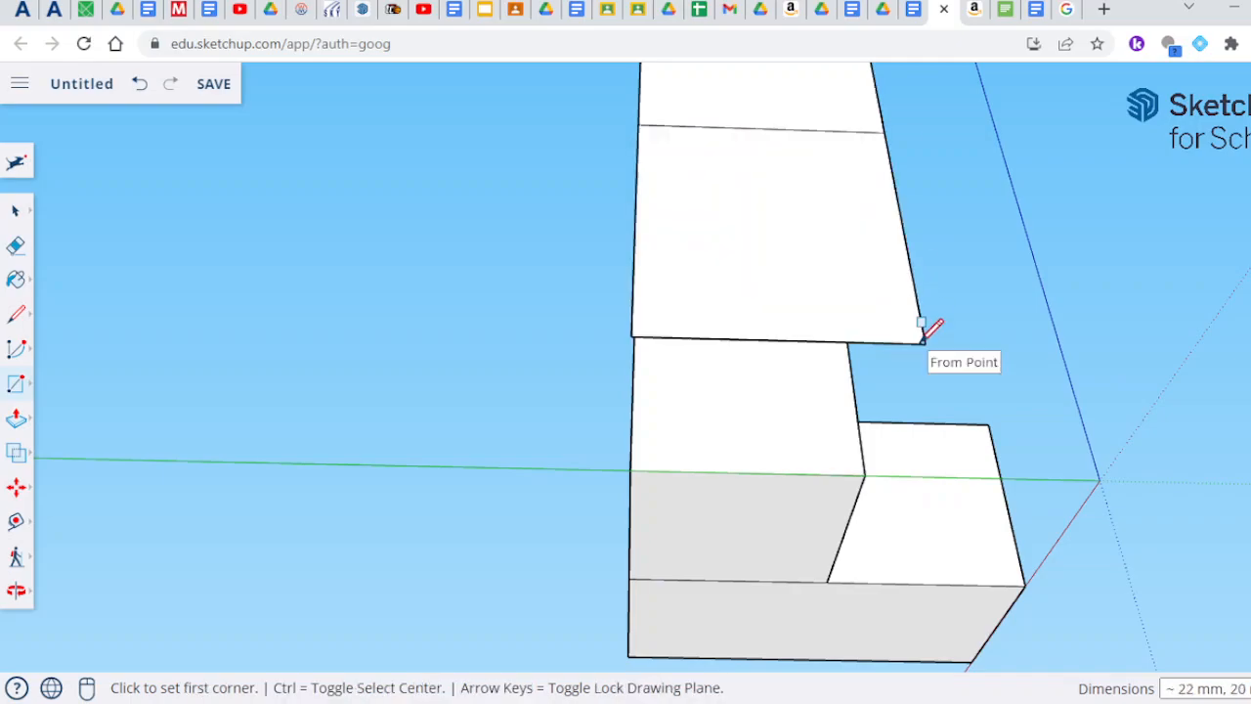
pyautogui.click(142, 86)
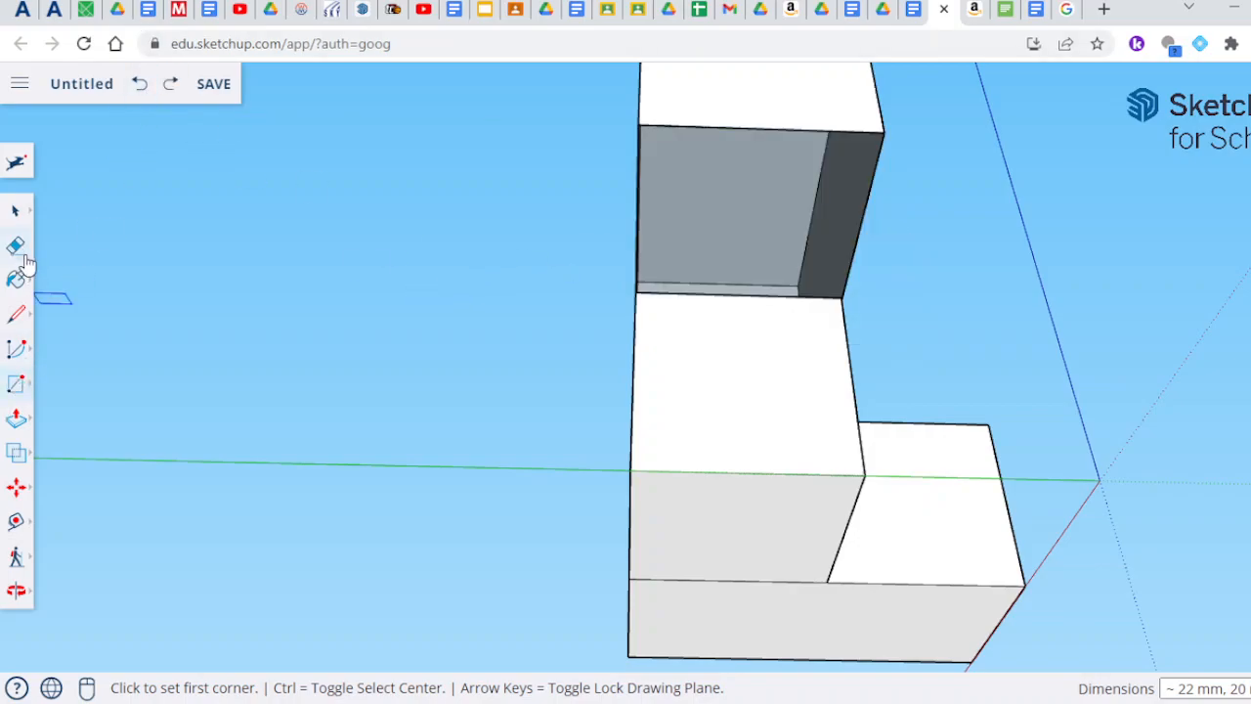
# Close the overhang's open underside with a 20.3 mm by 20 mm rectangle from its outer back corner.
pyautogui.click(638, 124)
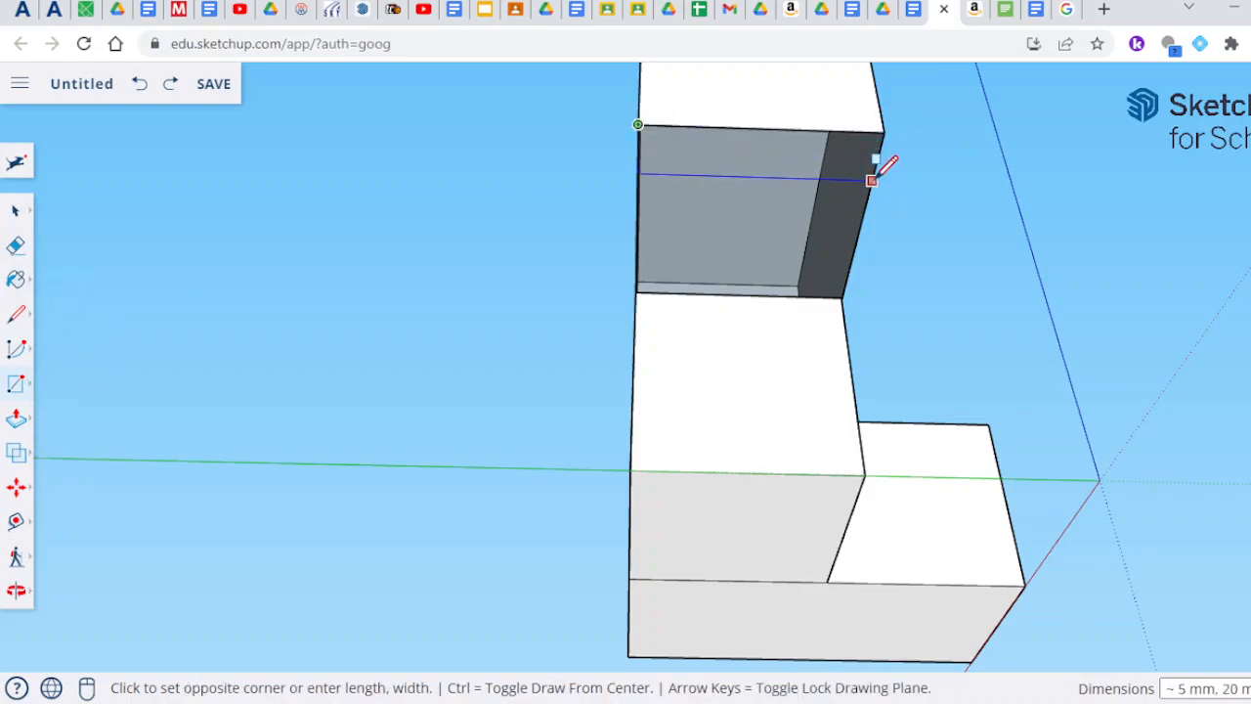
pyautogui.write('20.3')
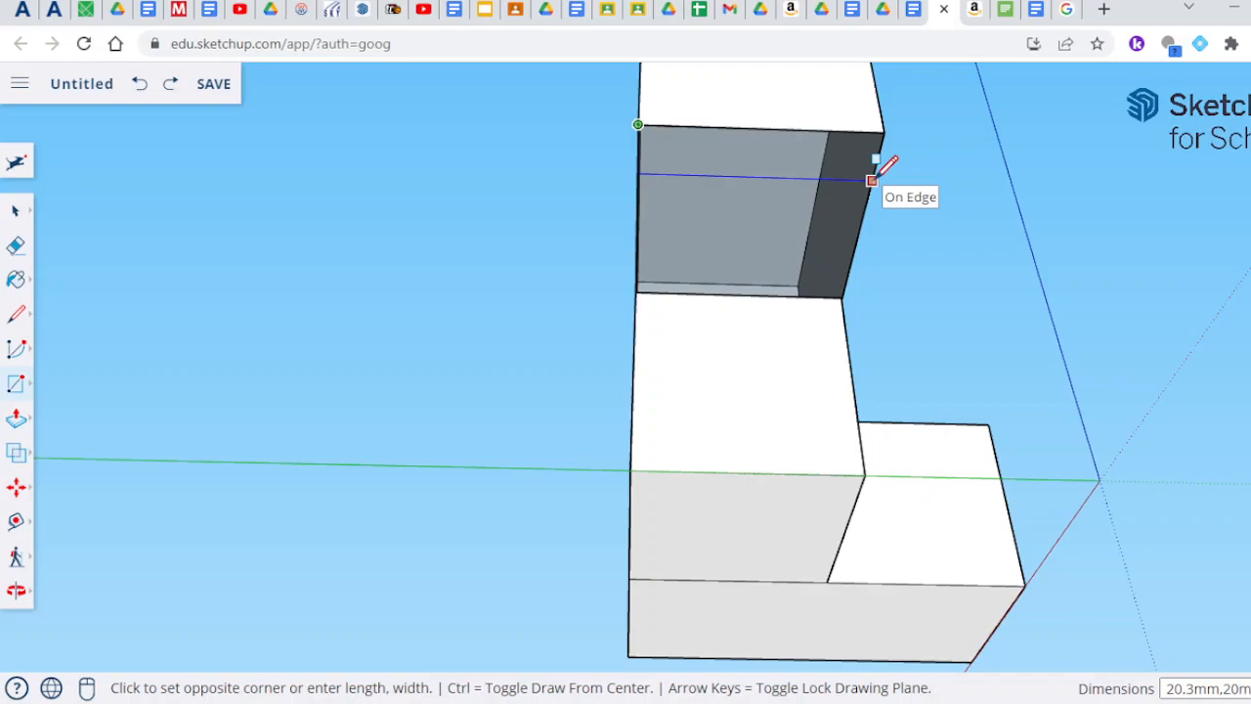
pyautogui.press('Return')
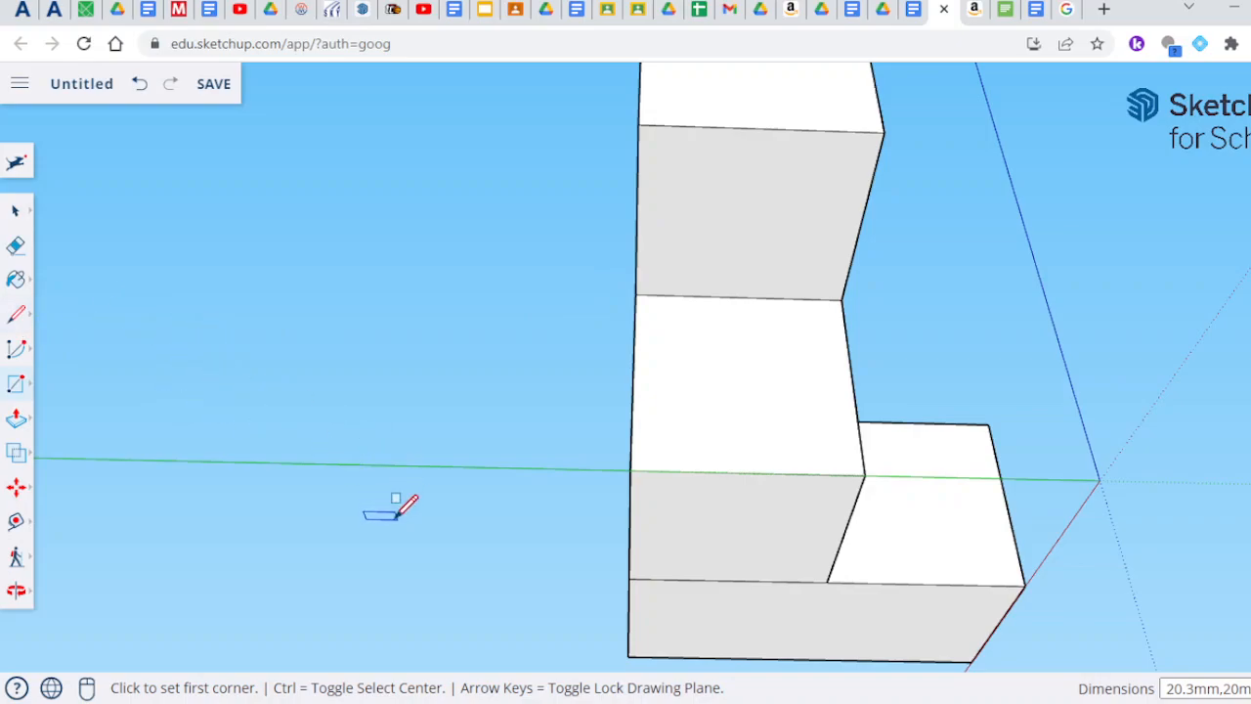
# Erase the leftover rectangle line on the base's underside and the small stub at the back face's inner corner.
pyautogui.click(16, 248)
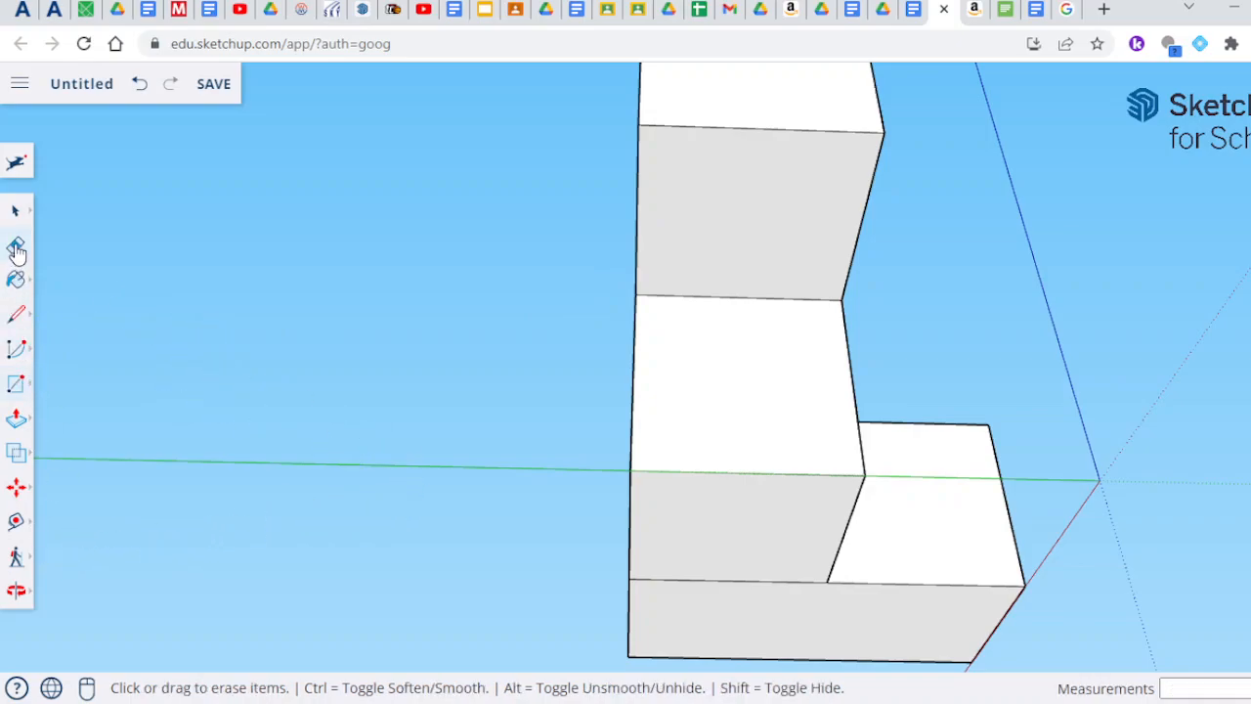
pyautogui.click(746, 571)
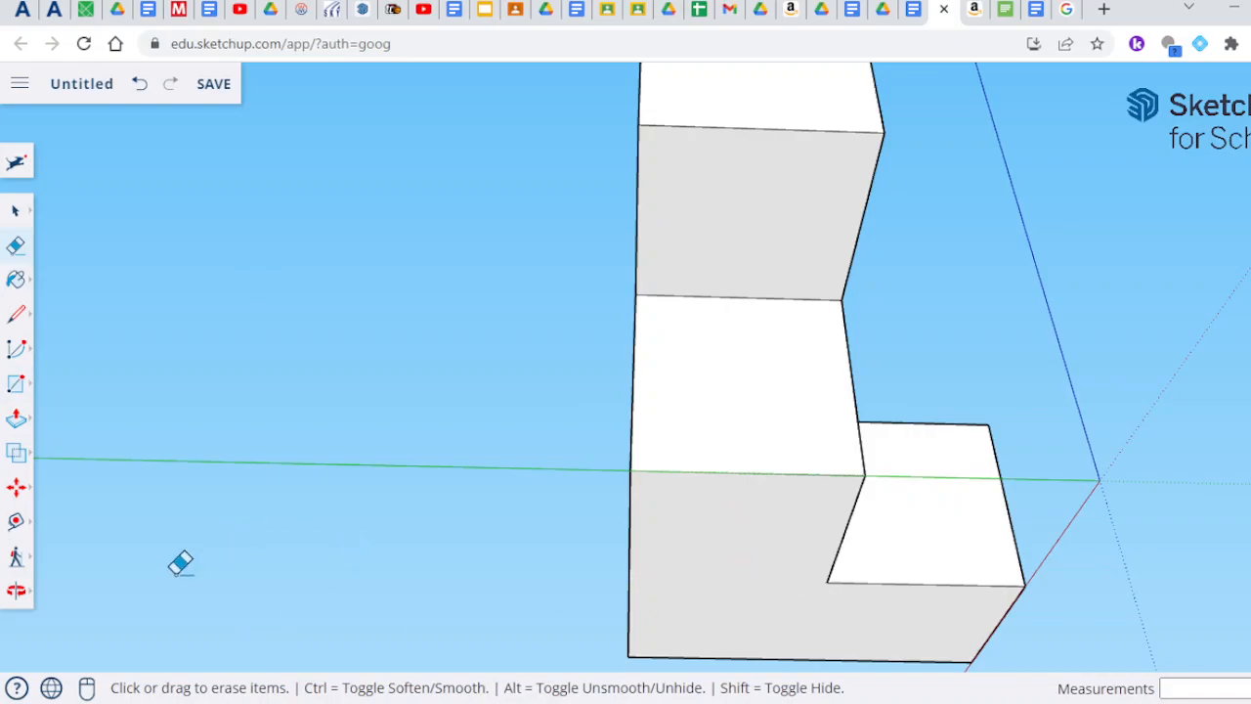
pyautogui.click(17, 592)
pyautogui.moveTo(265, 531); pyautogui.dragTo(749, 700)
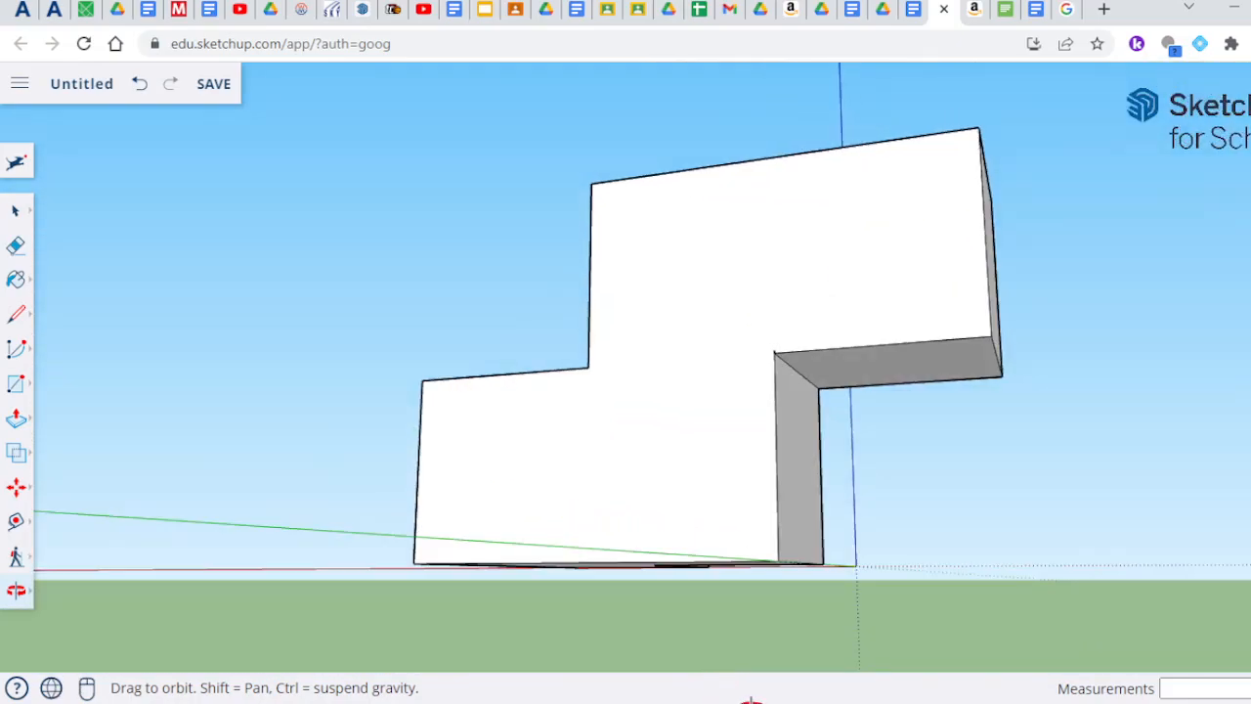
pyautogui.moveTo(704, 447); pyautogui.dragTo(775, 565)
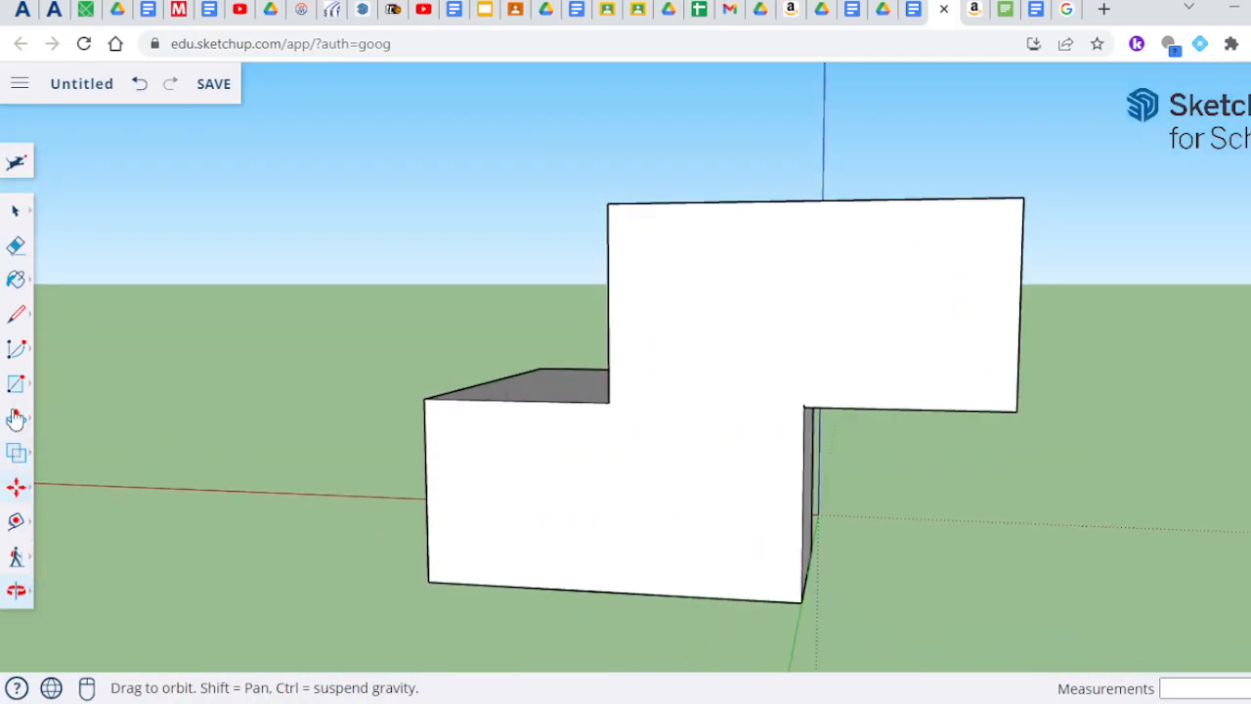
pyautogui.click(16, 245)
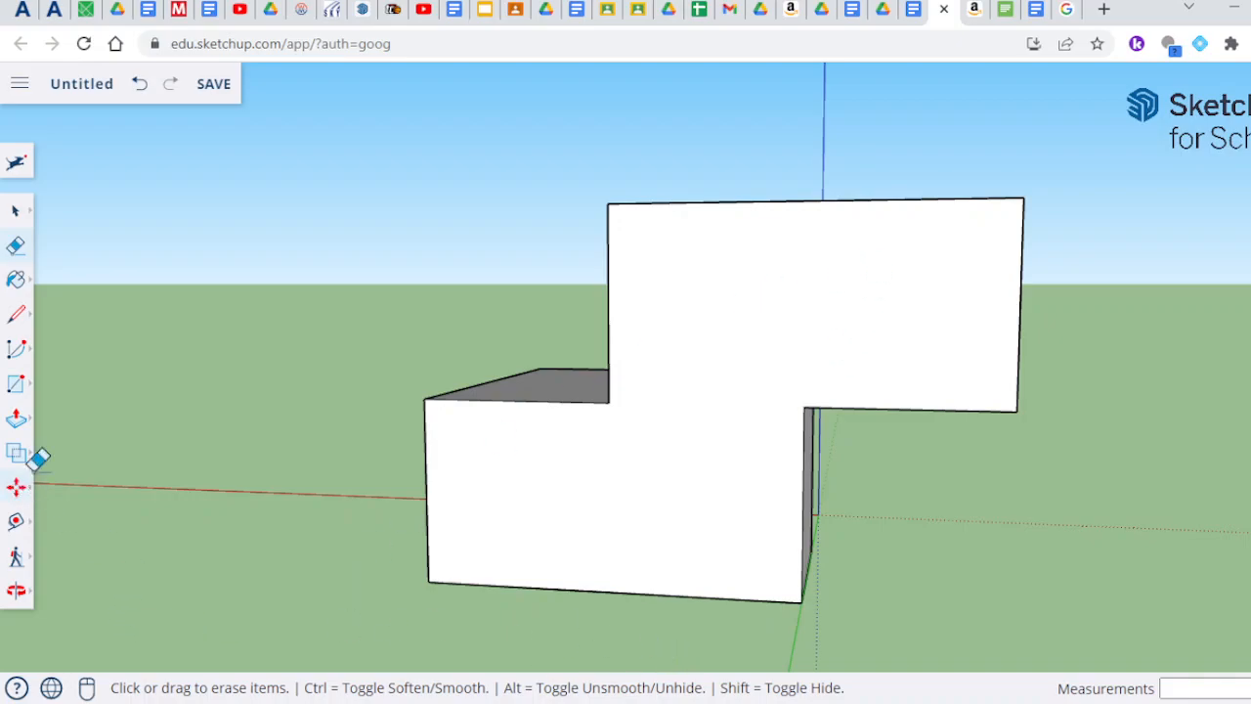
# Erase the small line stub at the inner corner where the overhang meets the upright section on the opposite face.
pyautogui.click(16, 591)
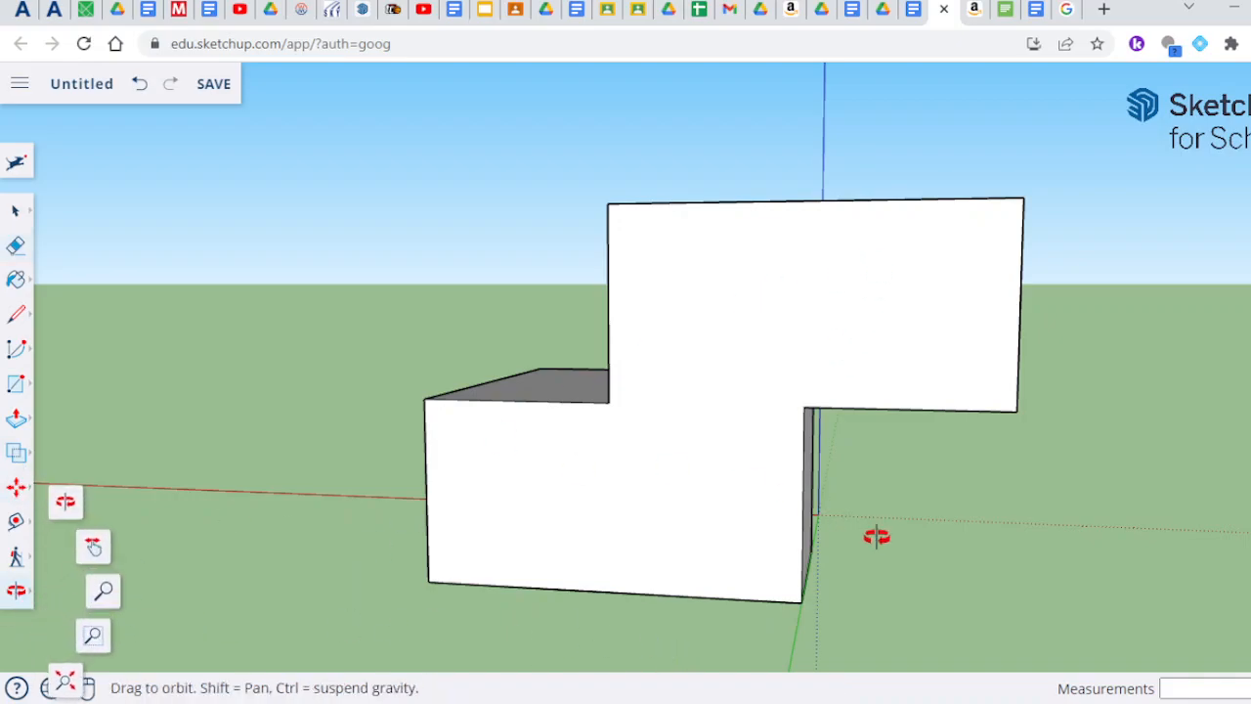
pyautogui.moveTo(893, 528); pyautogui.dragTo(5, 518)
pyautogui.moveTo(472, 531); pyautogui.dragTo(218, 537)
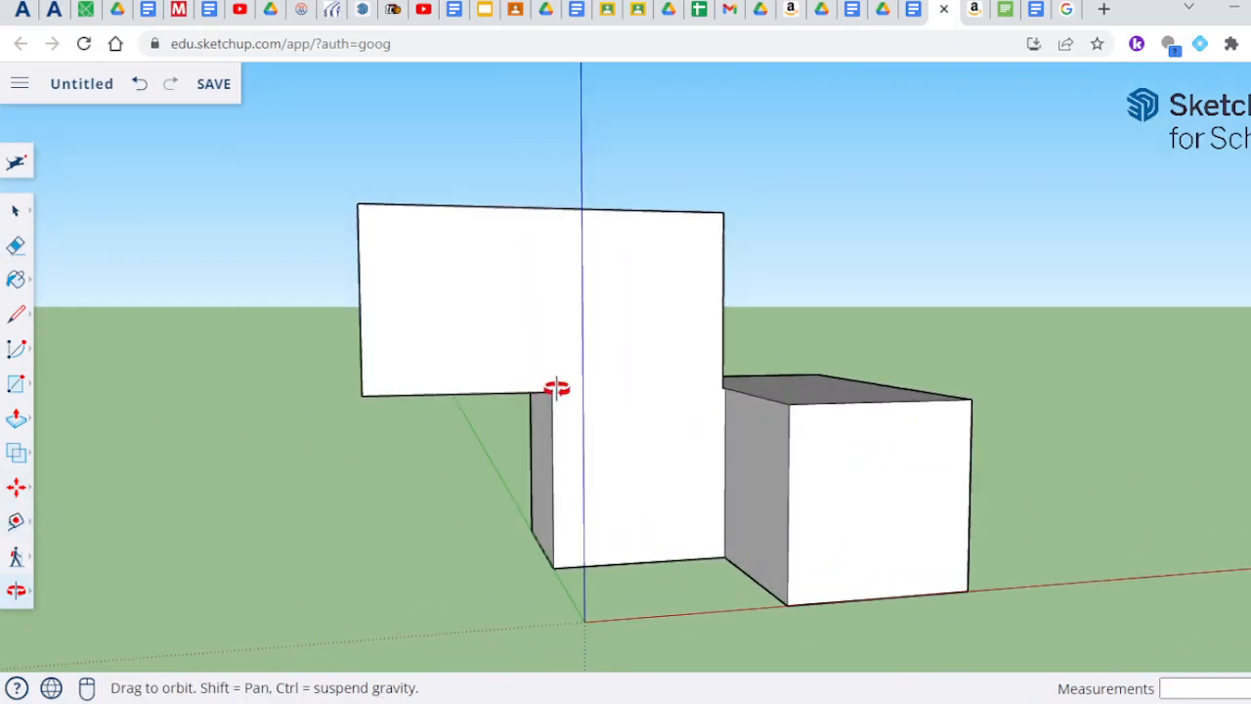
pyautogui.scroll(2, 557, 401)
pyautogui.scroll(3, 557, 400)
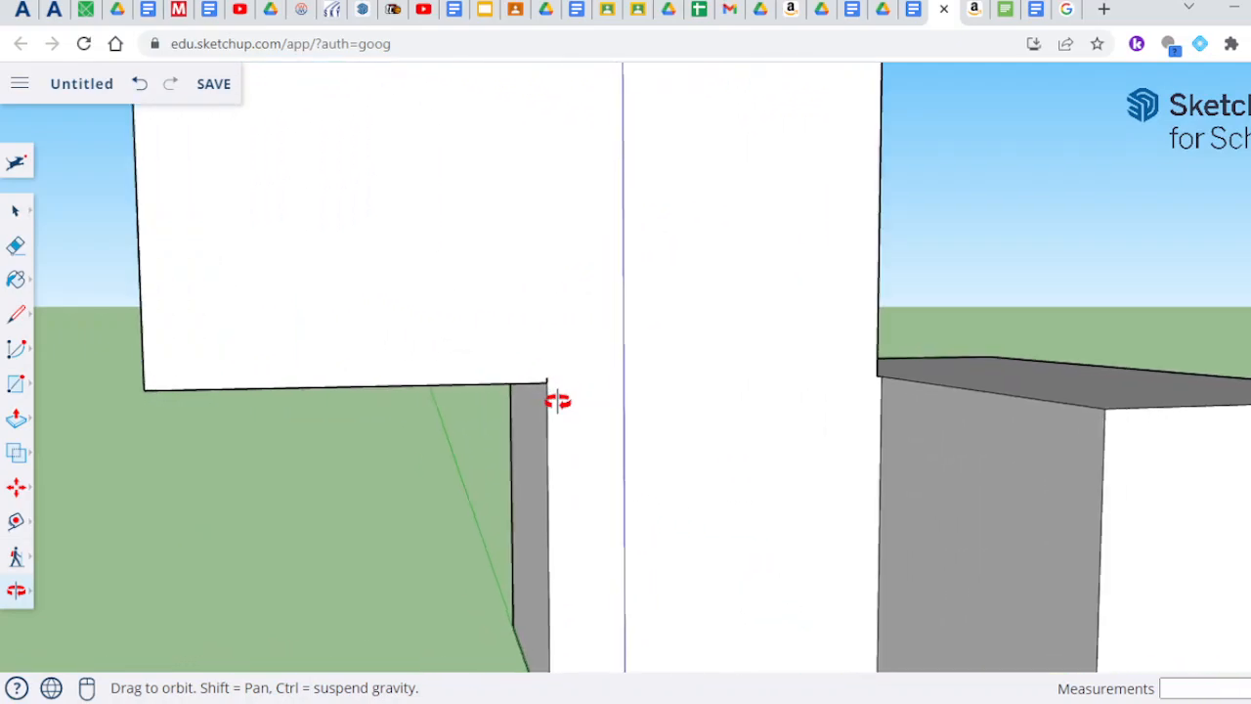
pyautogui.click(16, 246)
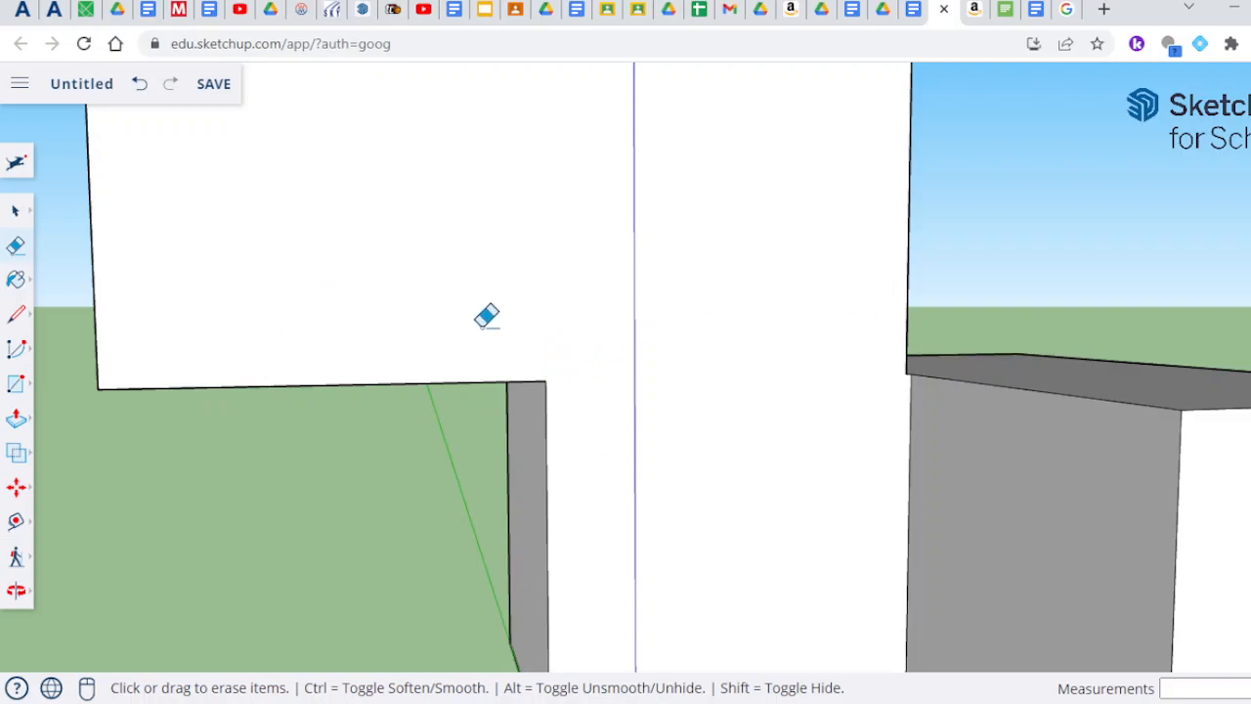
# Select the entire piece and move it 20 mm along the red axis, away from the origin.
pyautogui.scroll(-3, 405, 420)
pyautogui.scroll(-4, 408, 422)
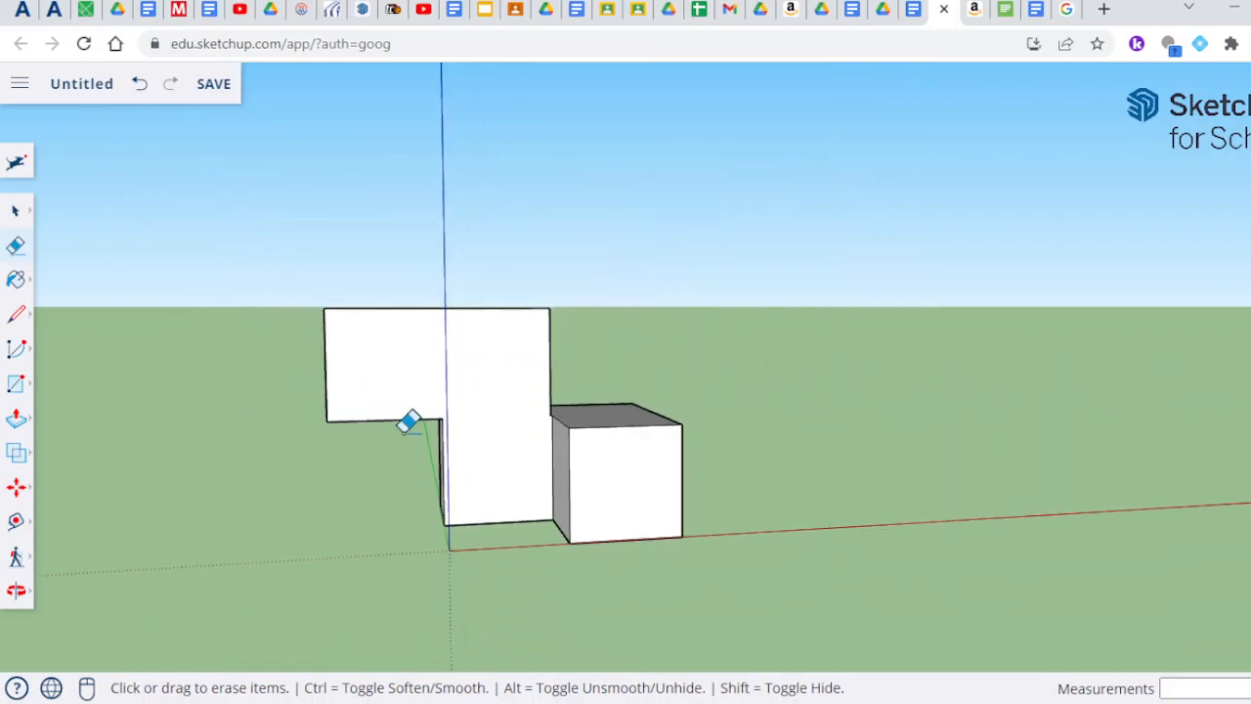
pyautogui.scroll(1, 409, 422)
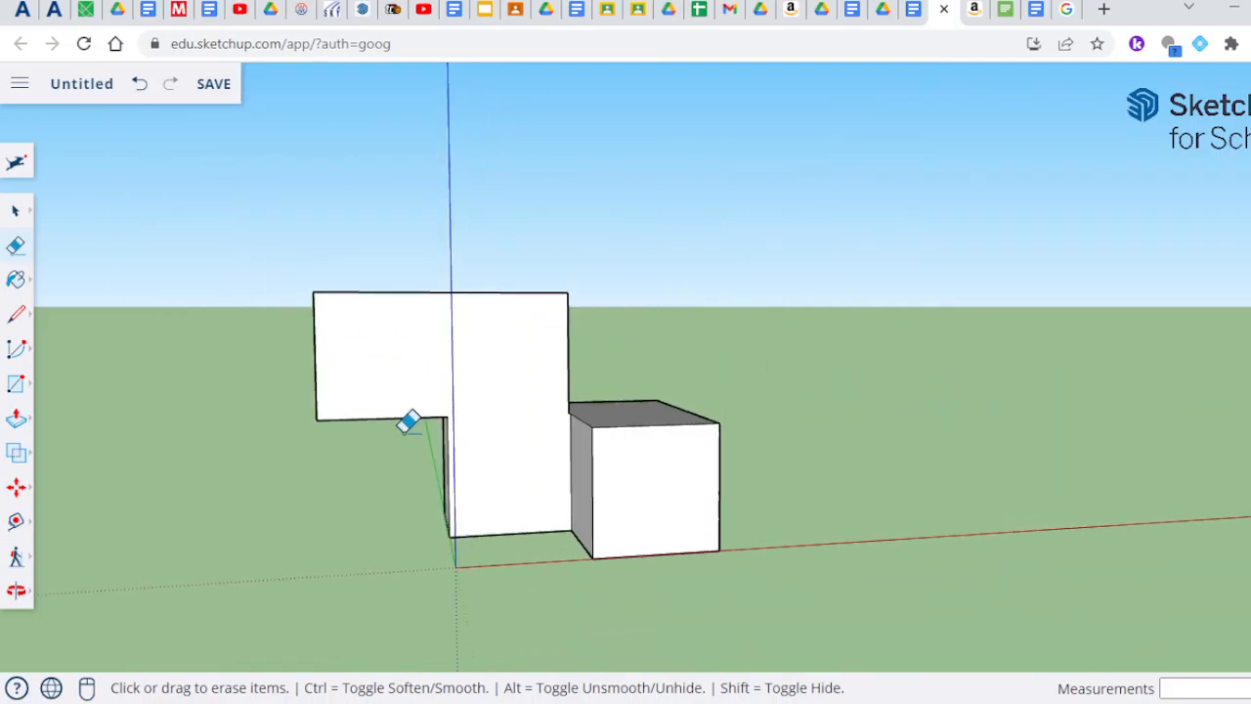
pyautogui.scroll(-2, 409, 422)
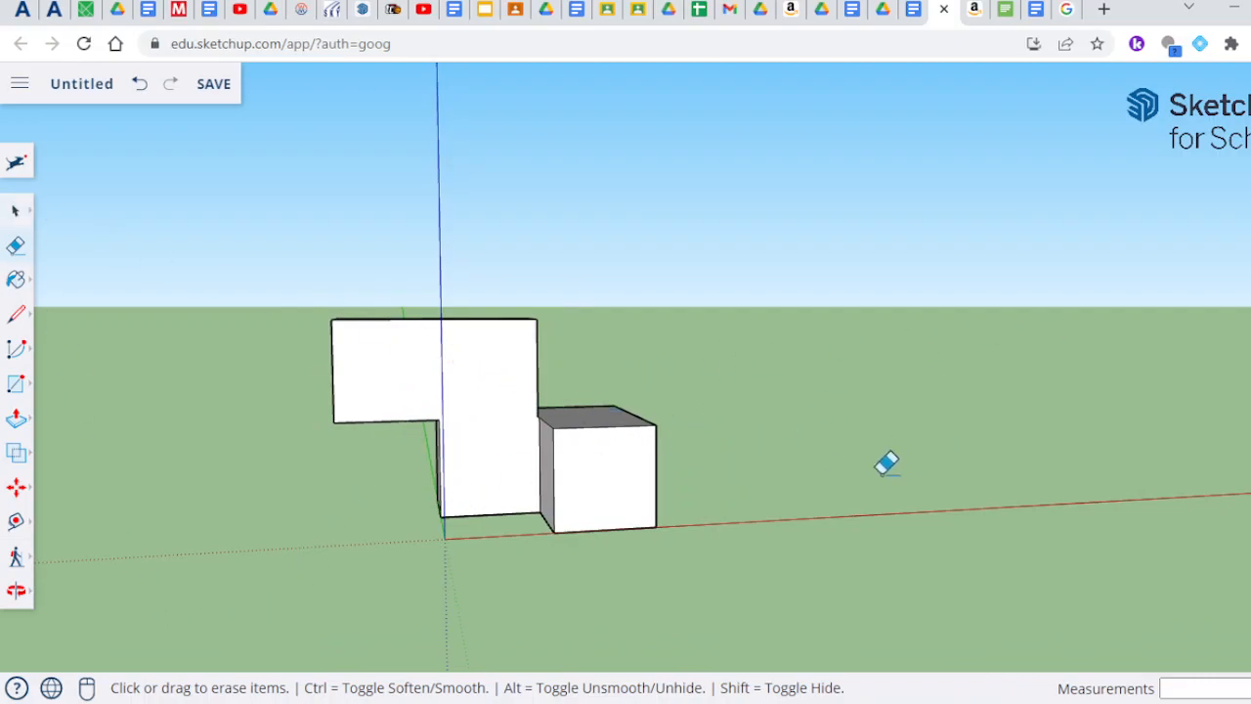
pyautogui.click(15, 212)
pyautogui.moveTo(311, 287); pyautogui.dragTo(704, 555)
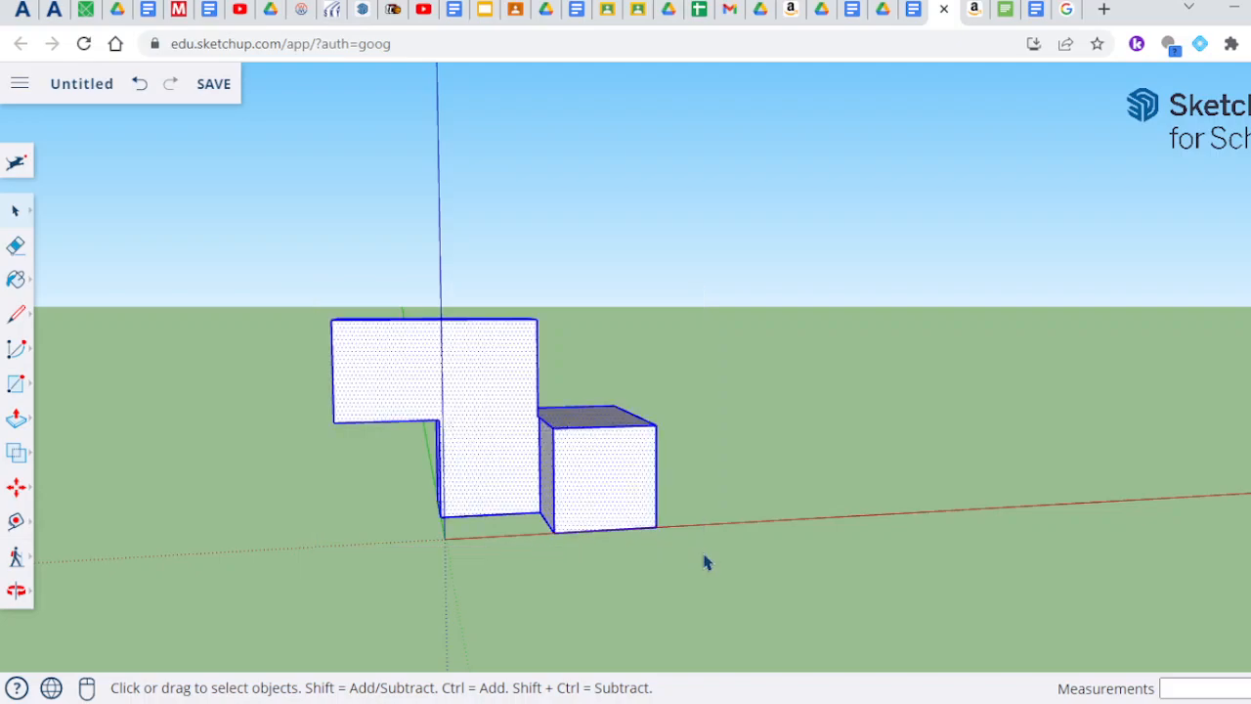
pyautogui.click(17, 494)
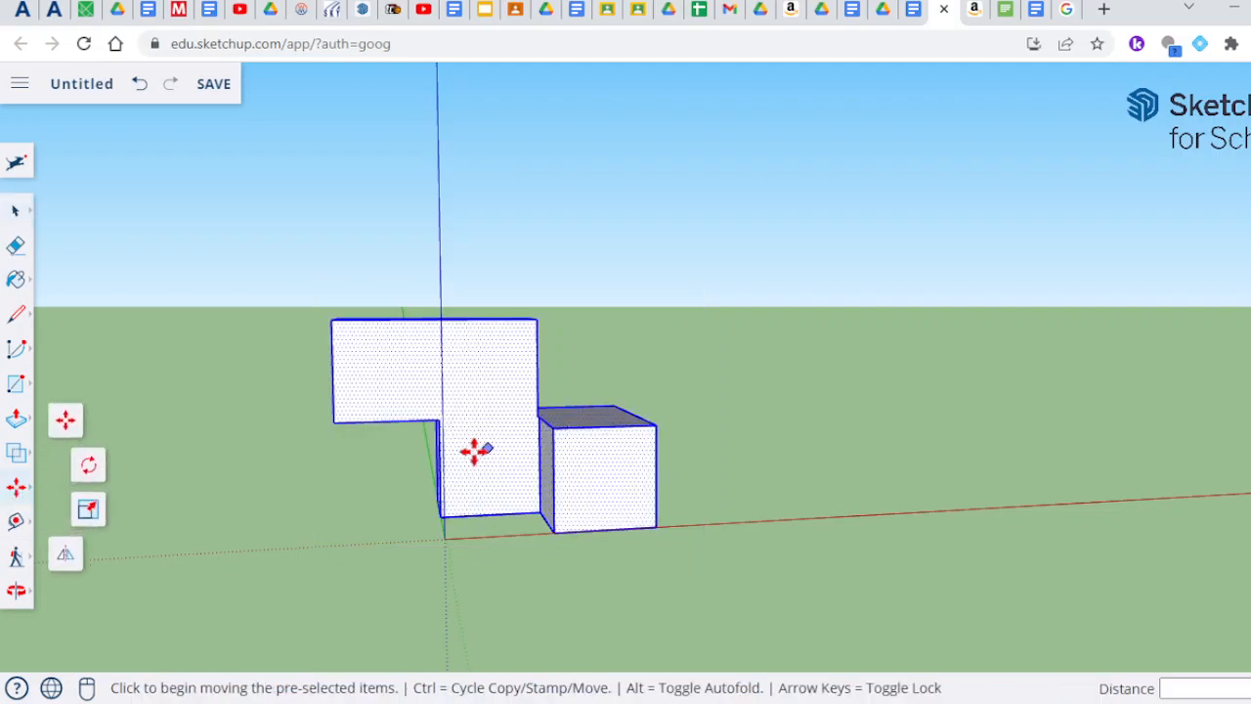
pyautogui.click(492, 419)
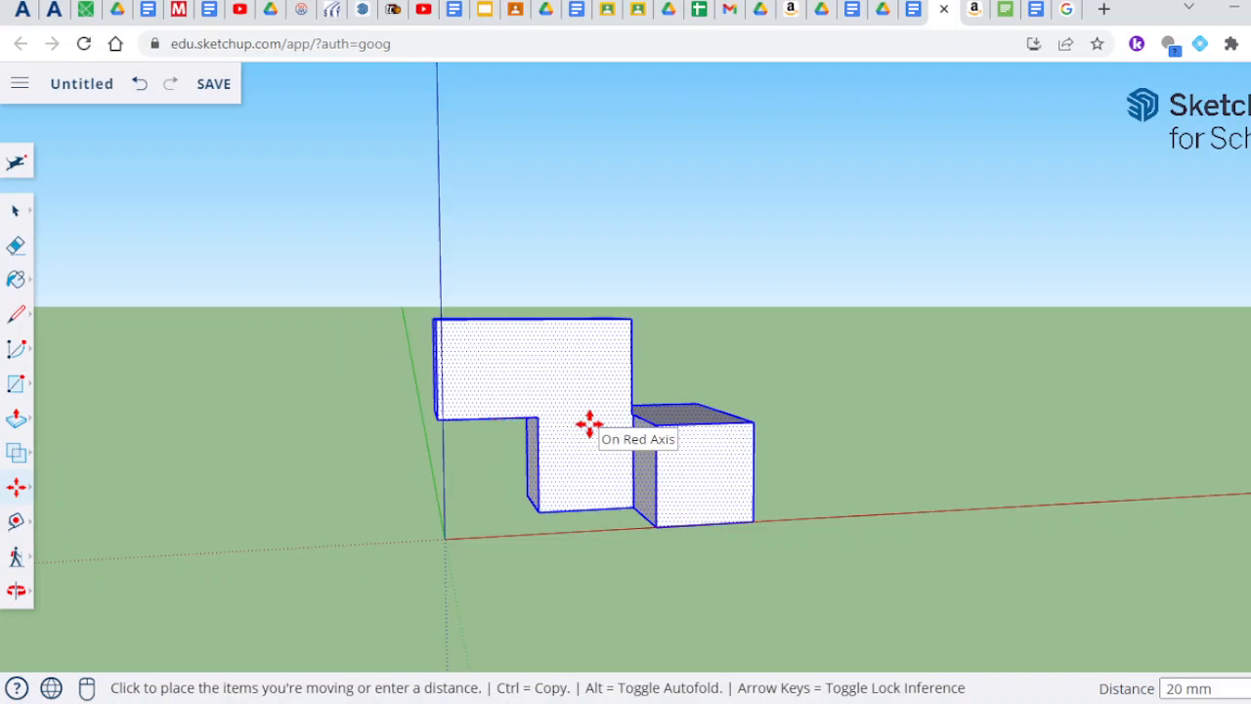
pyautogui.click(588, 423)
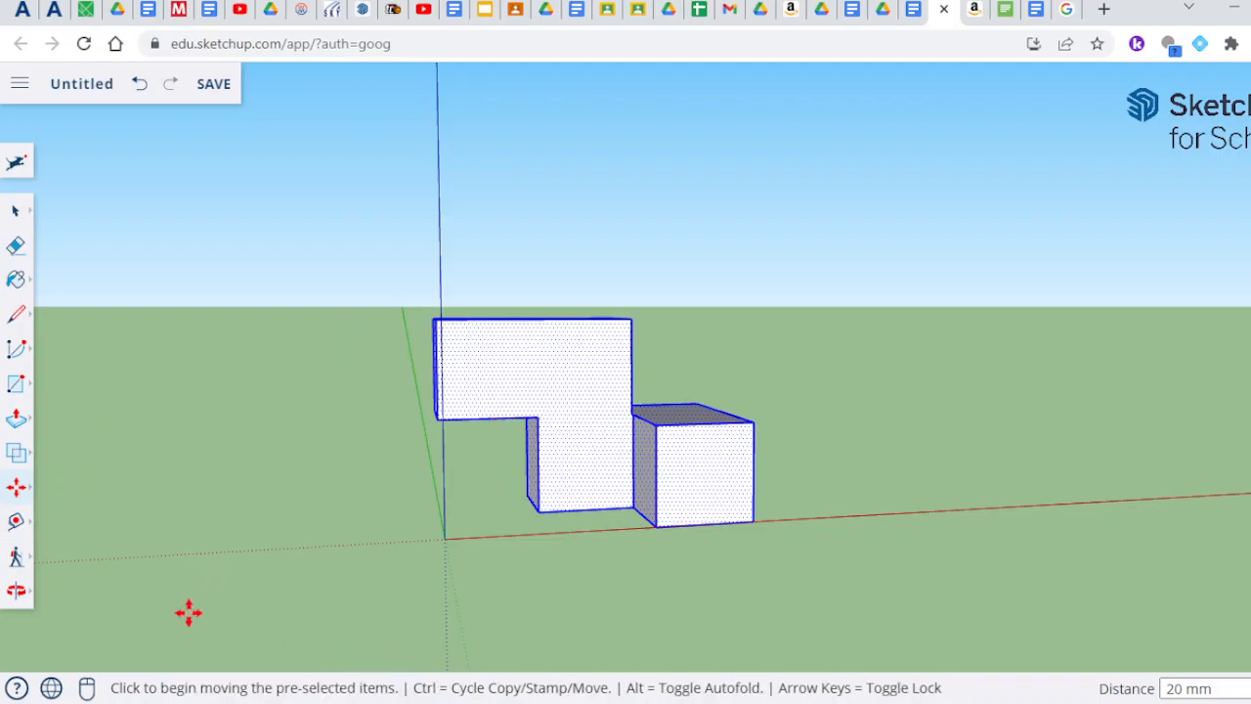
# Try moving the piece again from a point on the ground in front of it, and undo that move.
pyautogui.click(457, 639)
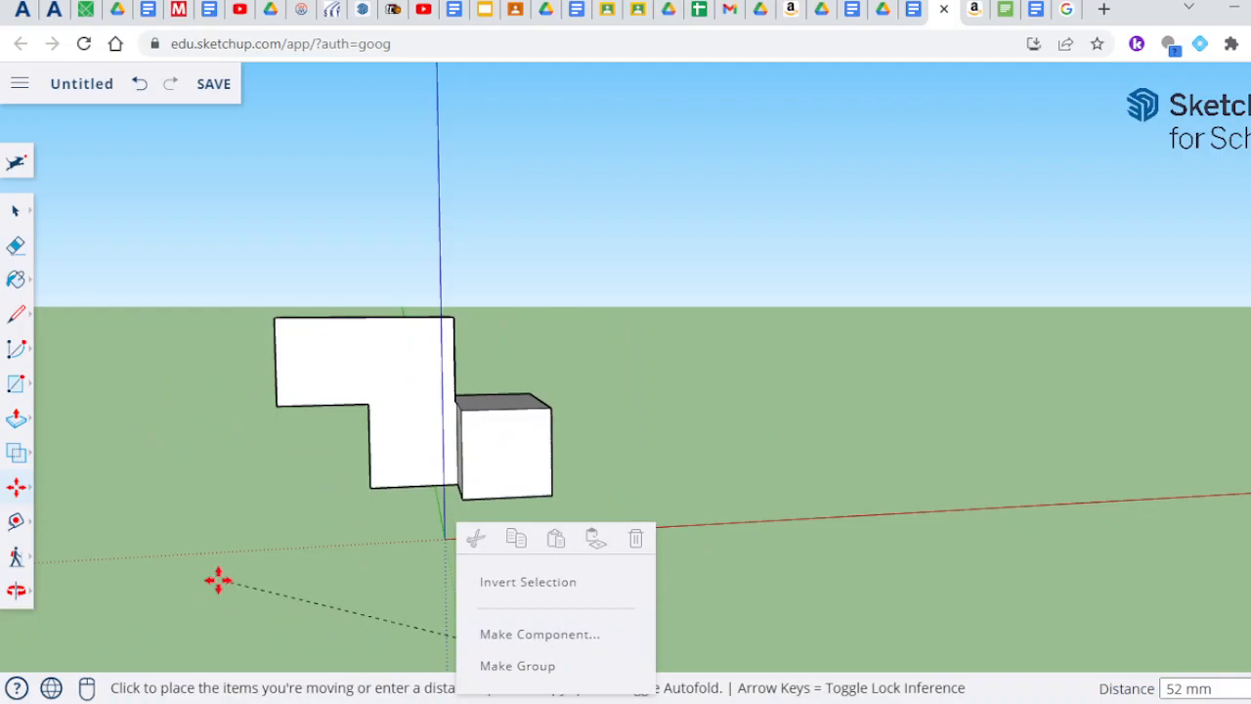
pyautogui.click(143, 93)
pyautogui.click(140, 98)
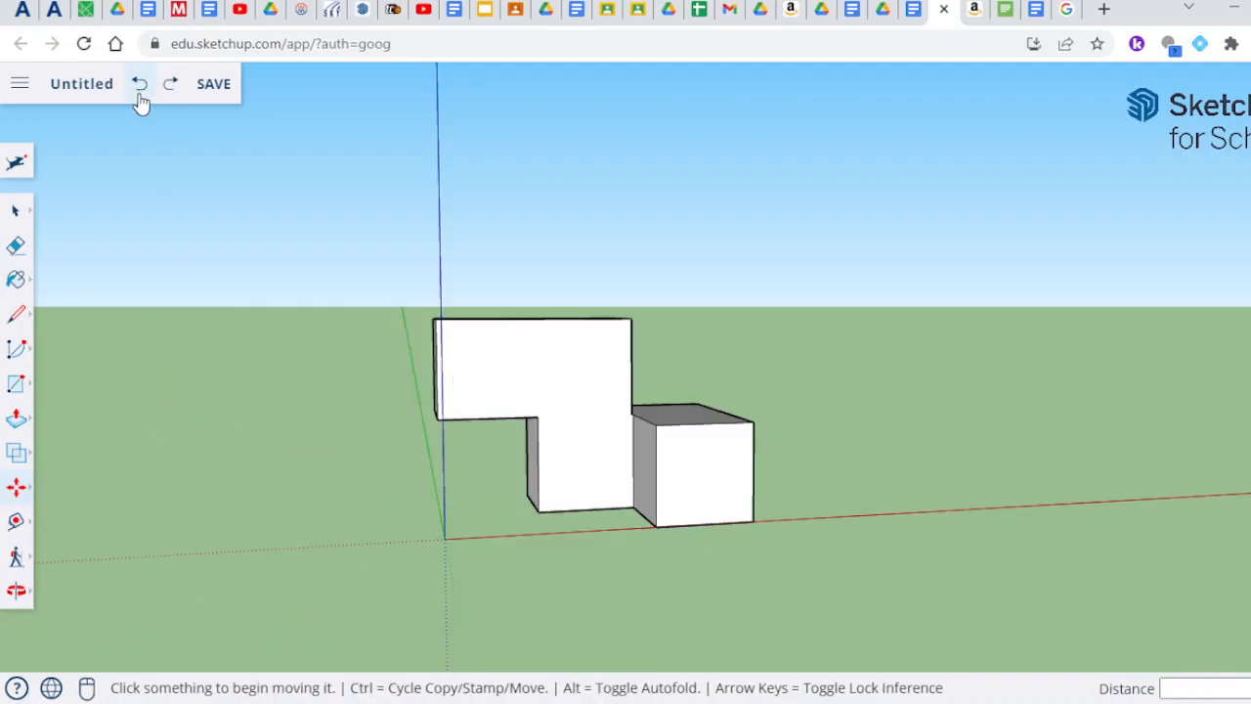
pyautogui.click(18, 594)
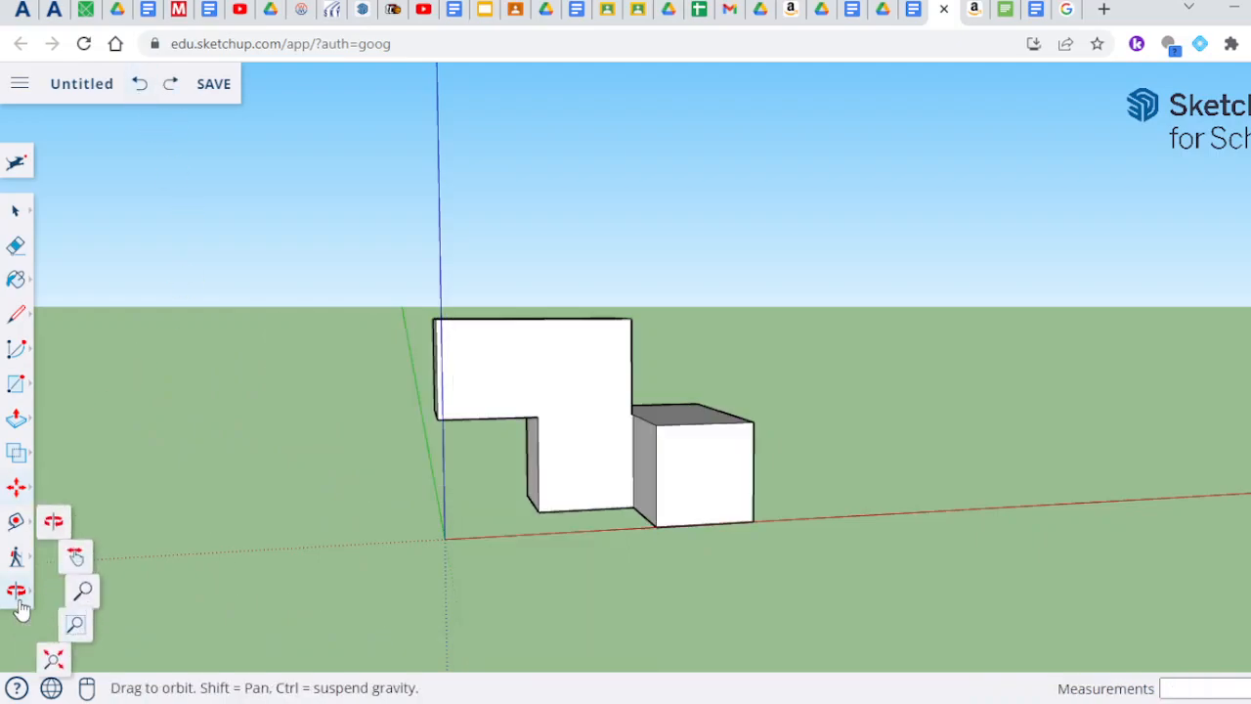
pyautogui.moveTo(577, 597); pyautogui.dragTo(497, 702)
pyautogui.moveTo(534, 665)
pyautogui.mouseDown()
pyautogui.moveTo(531, 631)
pyautogui.moveTo(546, 665)
pyautogui.mouseUp()
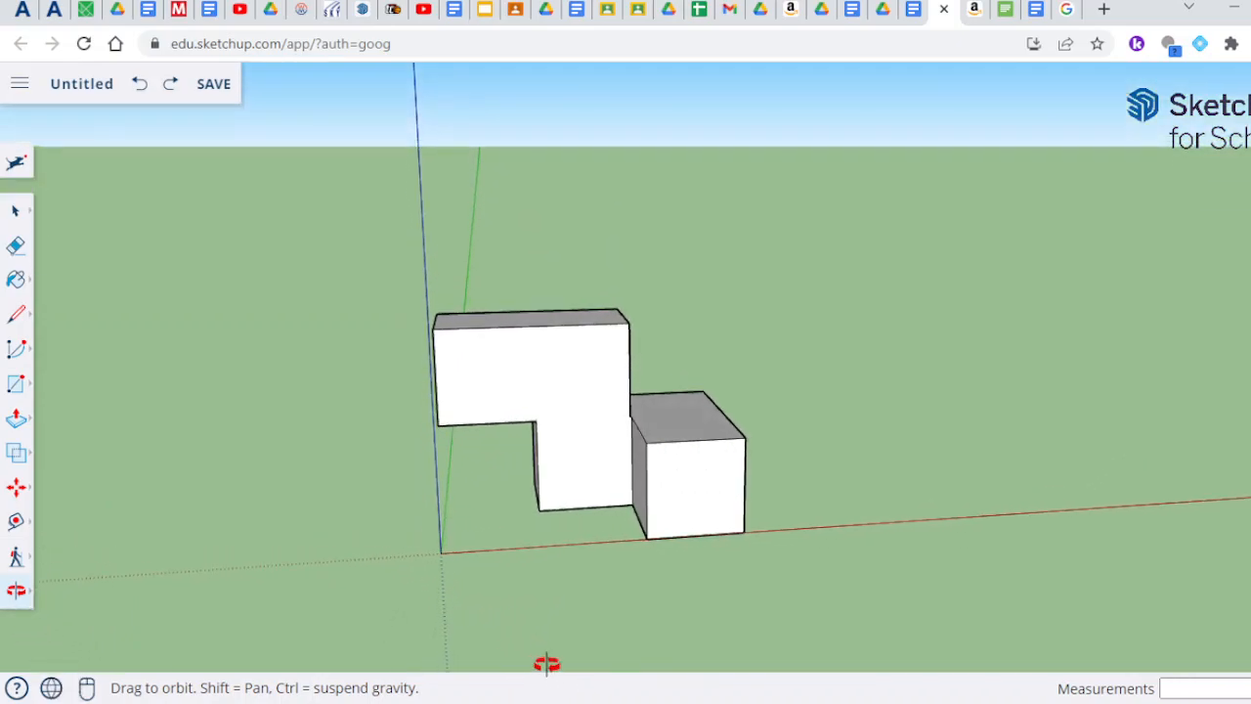